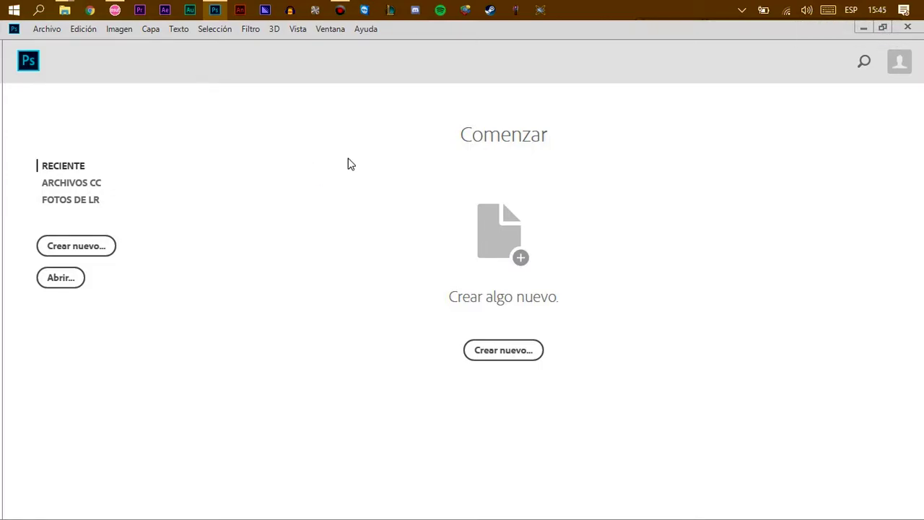
- Start a new document from Crear nuevo... on the Photoshop start screen
left_click(503, 350)
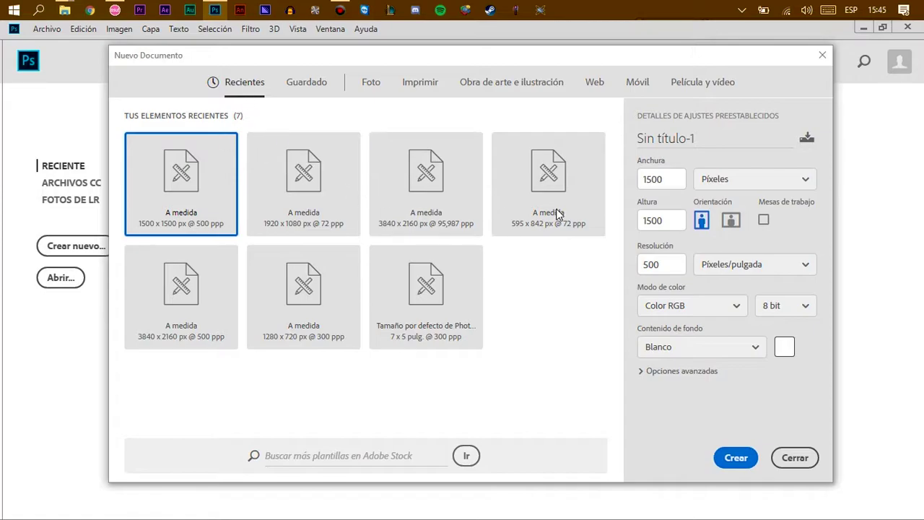
- Keep pixels as the unit and try sizes of 500 × 500, then 1920 × 1080
left_click(719, 177)
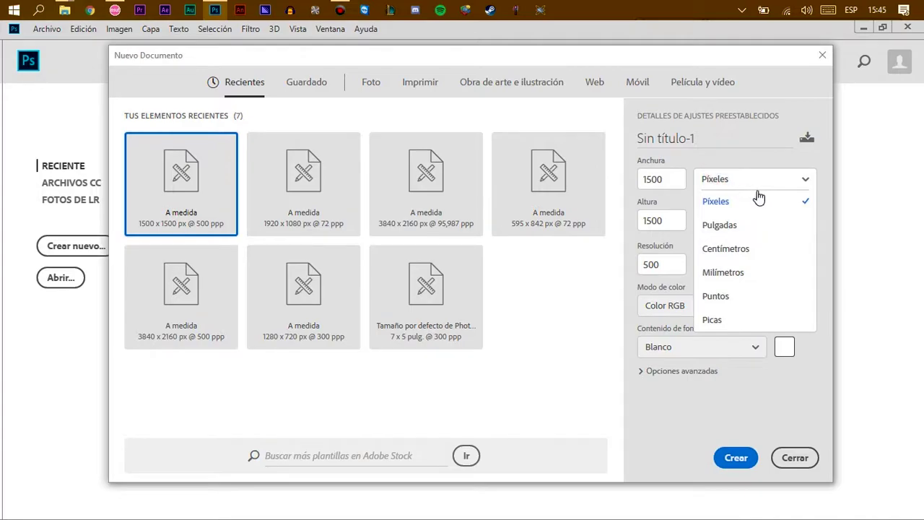
left_click(771, 202)
left_click(659, 175)
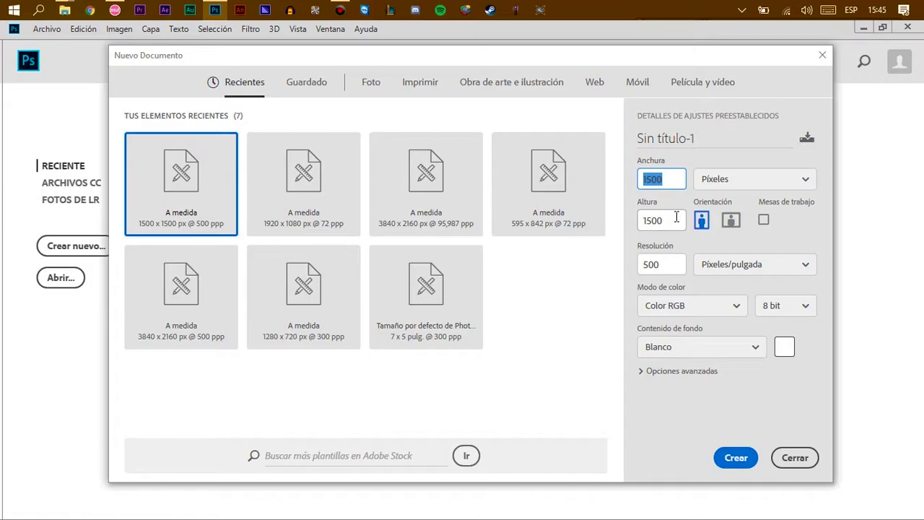
type("500")
left_click(668, 221)
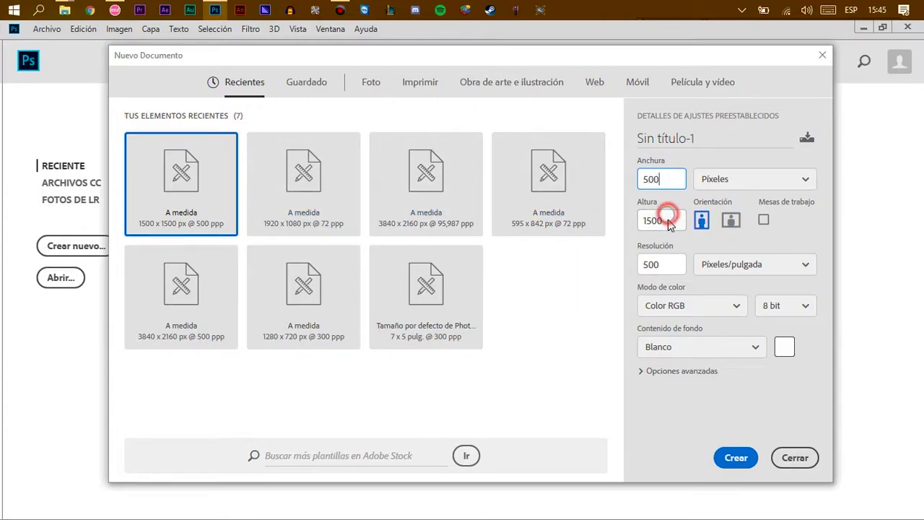
type("500")
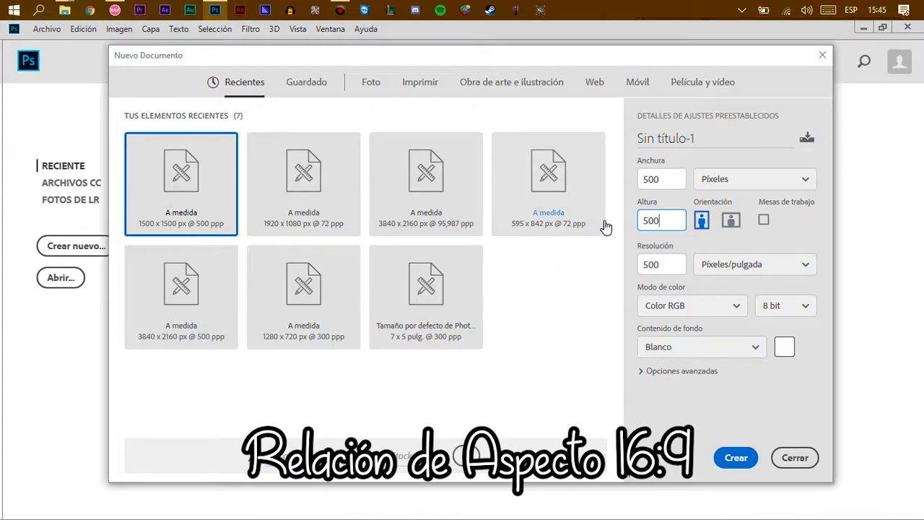
left_click_drag(671, 179, 625, 179)
type("192")
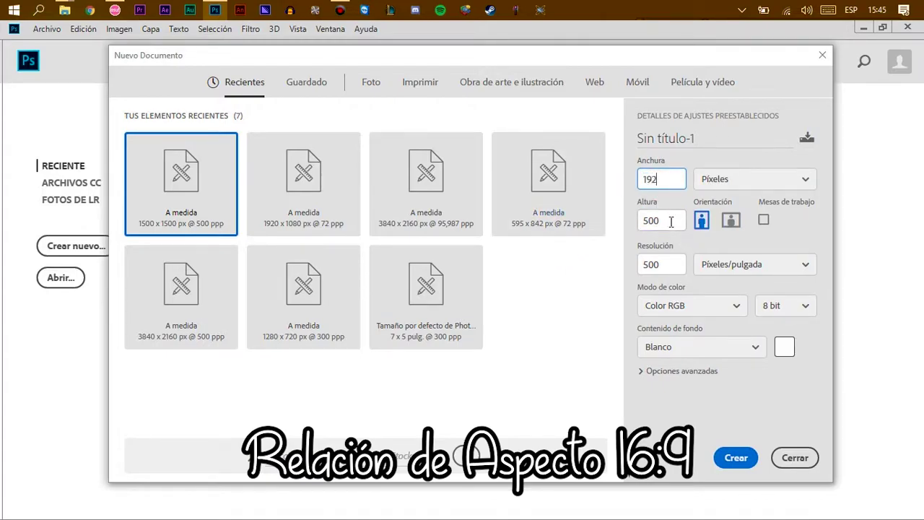
type("0")
left_click_drag(671, 221, 633, 221)
type("1080")
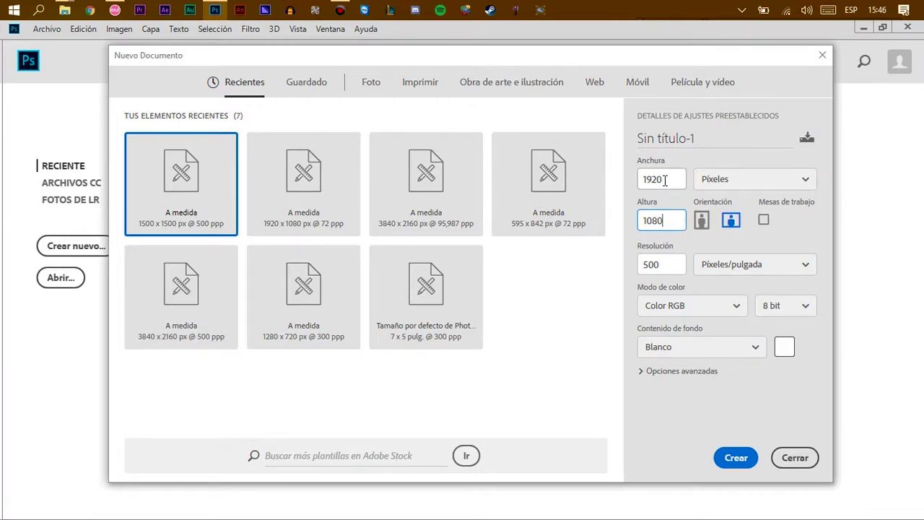
- Set the document width and height to 1500 pixels each
left_click_drag(665, 179, 610, 179)
type("1500")
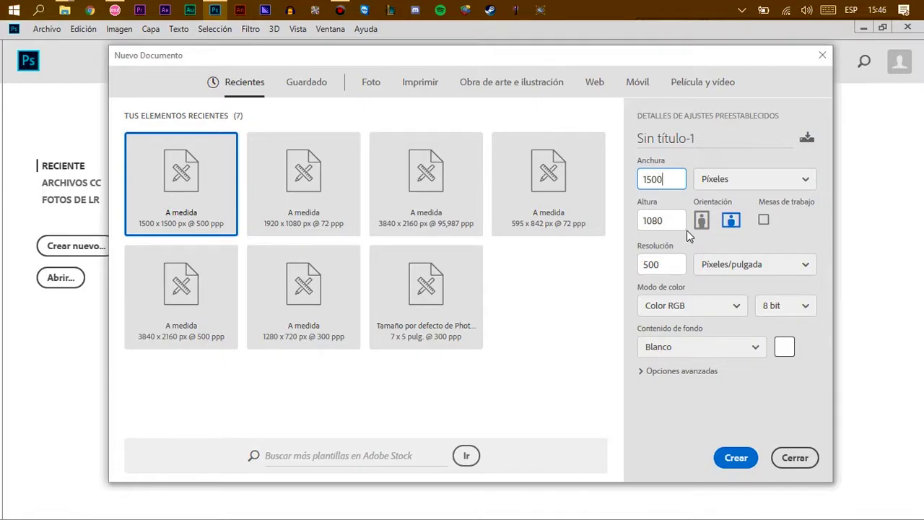
double_click(679, 220)
type("1500")
- Keep Píxeles/pulgada and set the resolution to 72
left_click(660, 265)
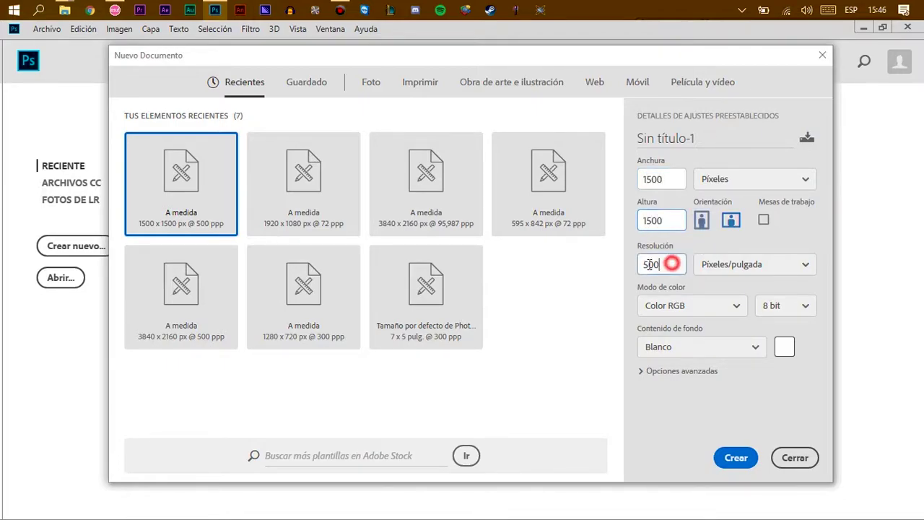
left_click(729, 264)
left_click(731, 288)
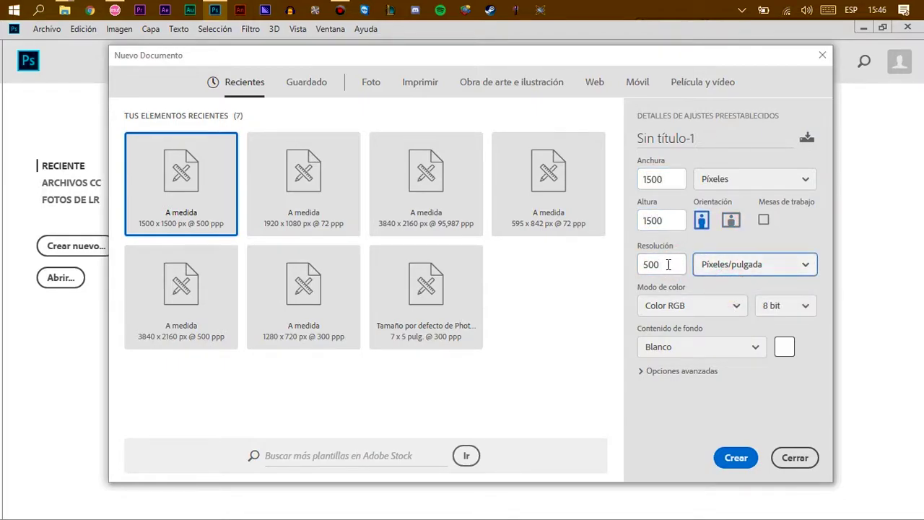
double_click(668, 264)
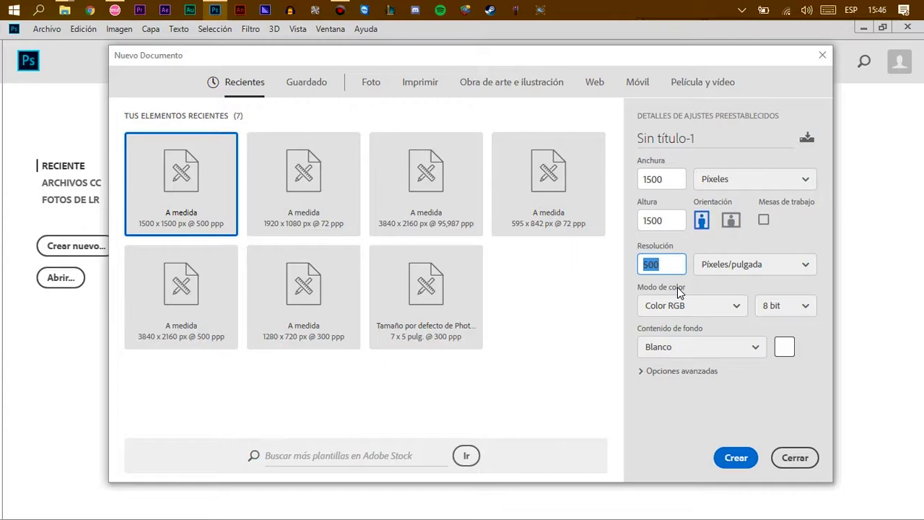
type("72")
double_click(679, 265)
left_click(71, 10)
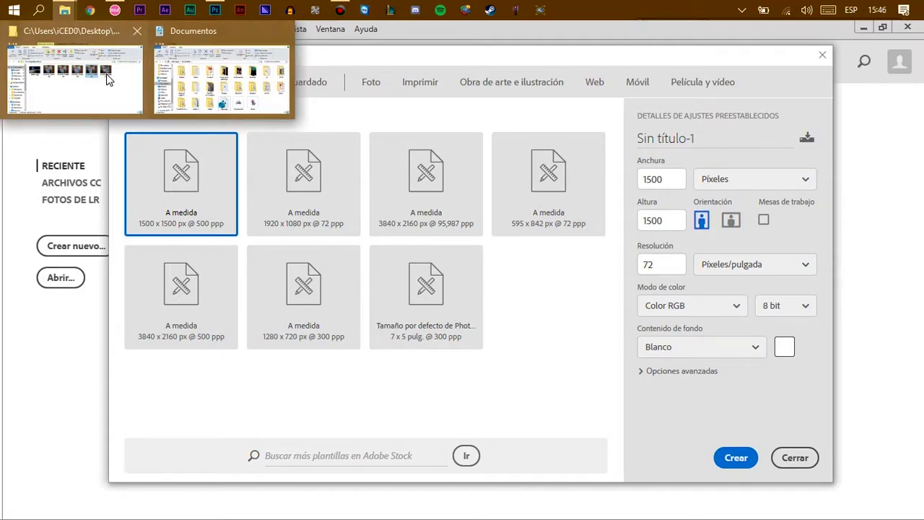
left_click(76, 80)
left_click(488, 329)
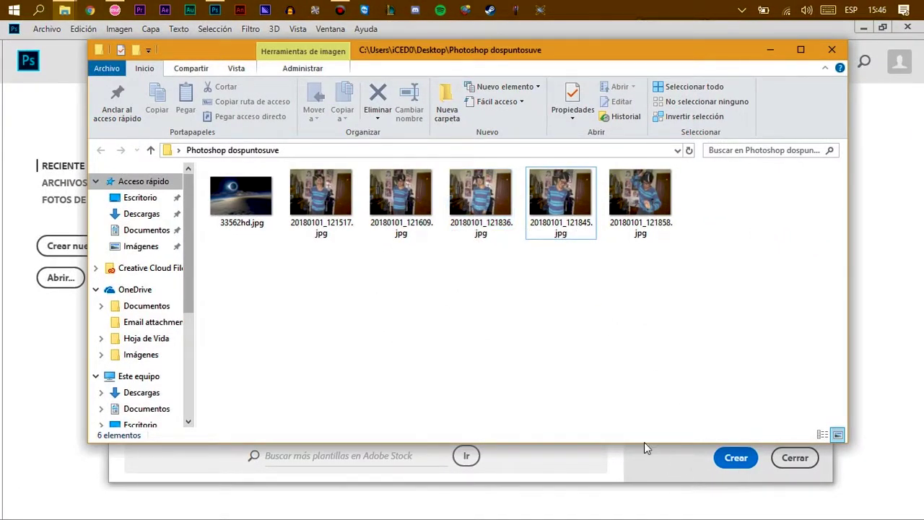
mouse_move(560, 193)
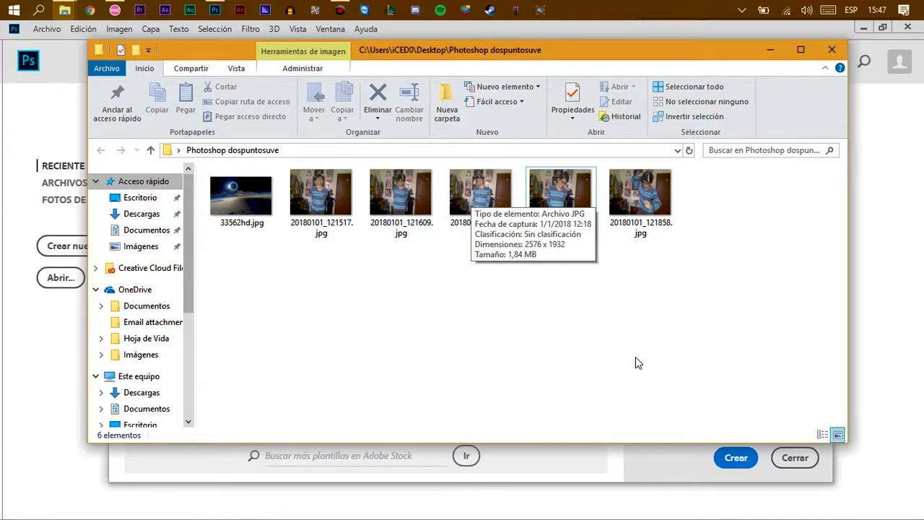
left_click(678, 464)
double_click(679, 184)
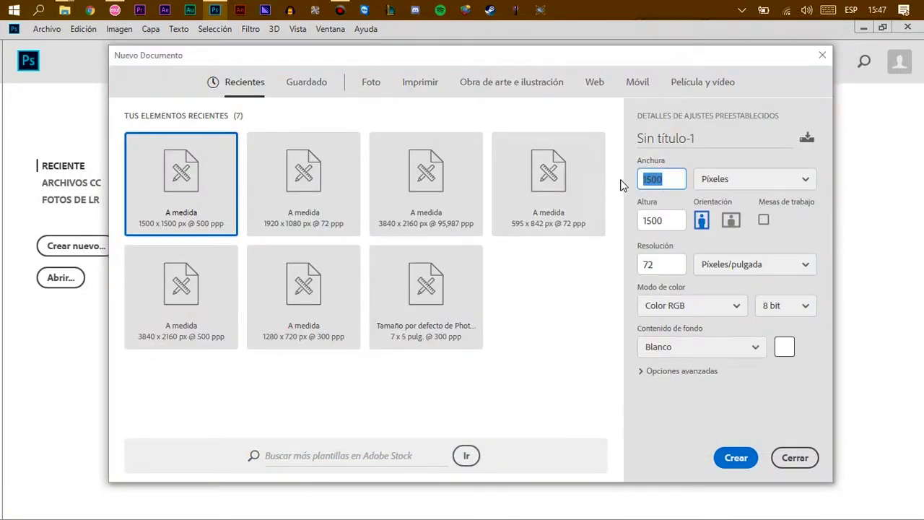
- Create a new 1932 × 1932 pixel document
type("1932")
key("Tab")
type("1932")
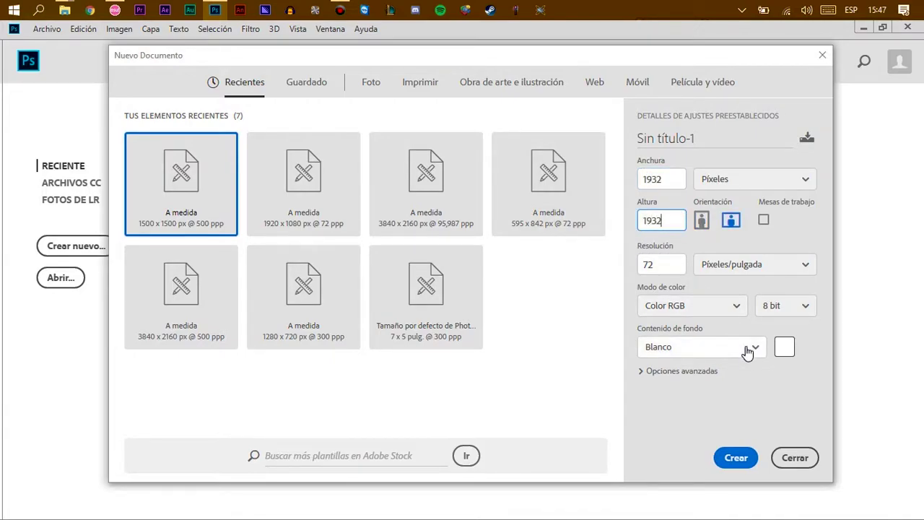
left_click(736, 458)
- Try moving the locked Fondo layer, dismiss the warning, and set the foreground colour to green
mouse_move(182, 112)
left_mouse_down()
mouse_move(424, 398)
mouse_move(583, 488)
left_mouse_up()
left_click(516, 244)
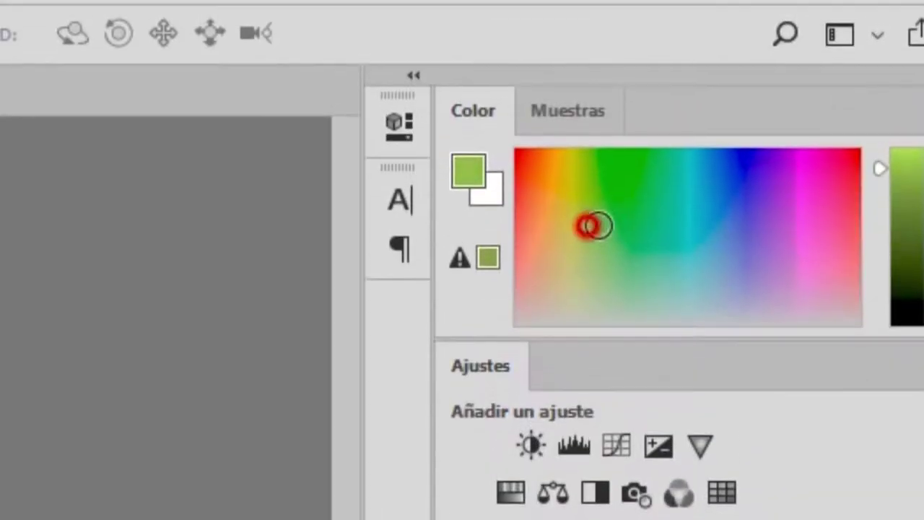
left_click(821, 136)
mouse_move(763, 275)
left_mouse_down()
mouse_move(655, 190)
mouse_move(635, 217)
left_mouse_up()
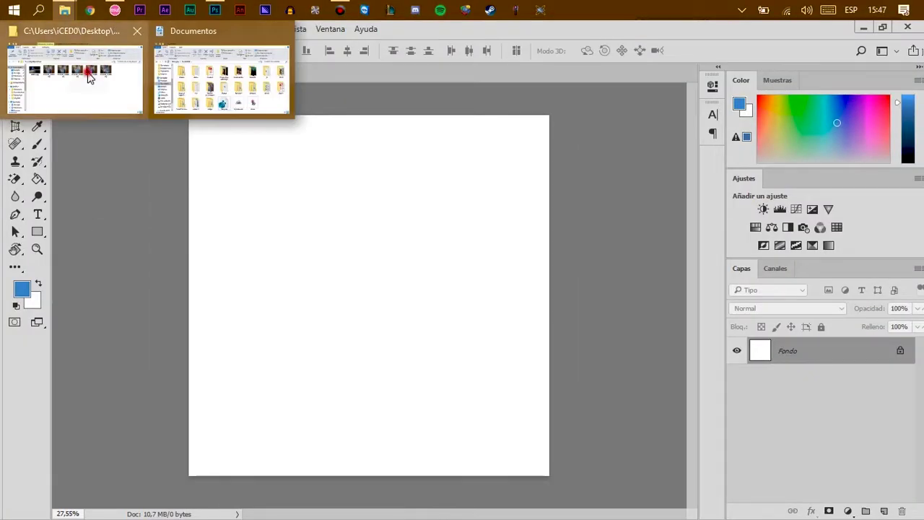
- Drag photo 20180101_121845 onto the canvas, scale it to canvas width, centre it and commit
left_click(79, 80)
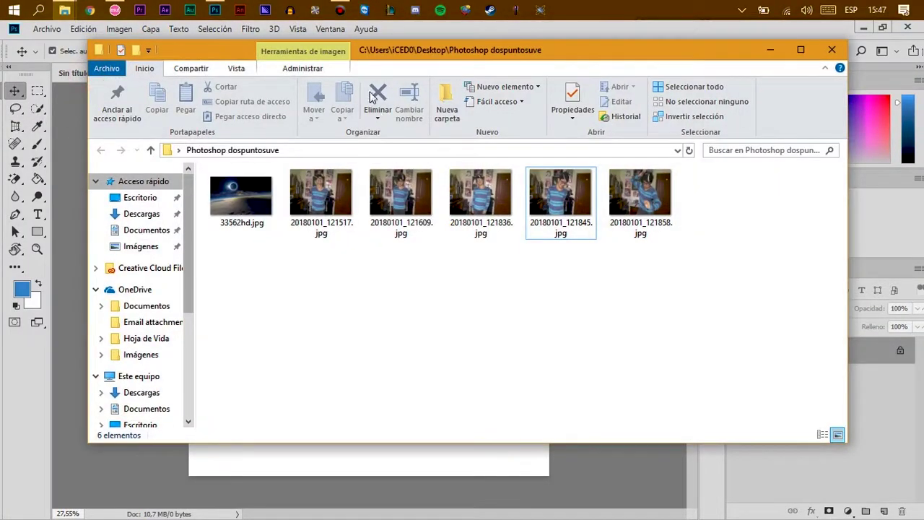
mouse_move(398, 56)
left_mouse_down()
mouse_move(262, 239)
mouse_move(215, 249)
left_mouse_up()
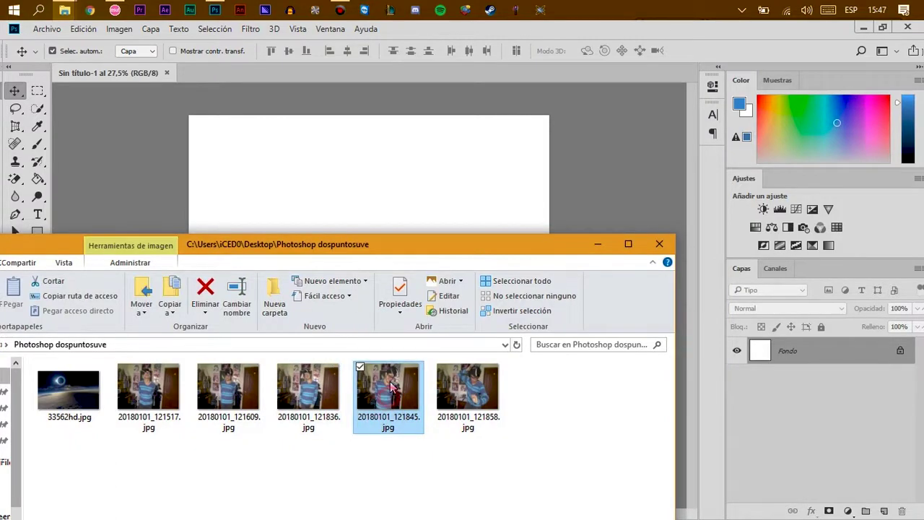
left_click_drag(388, 390, 399, 177)
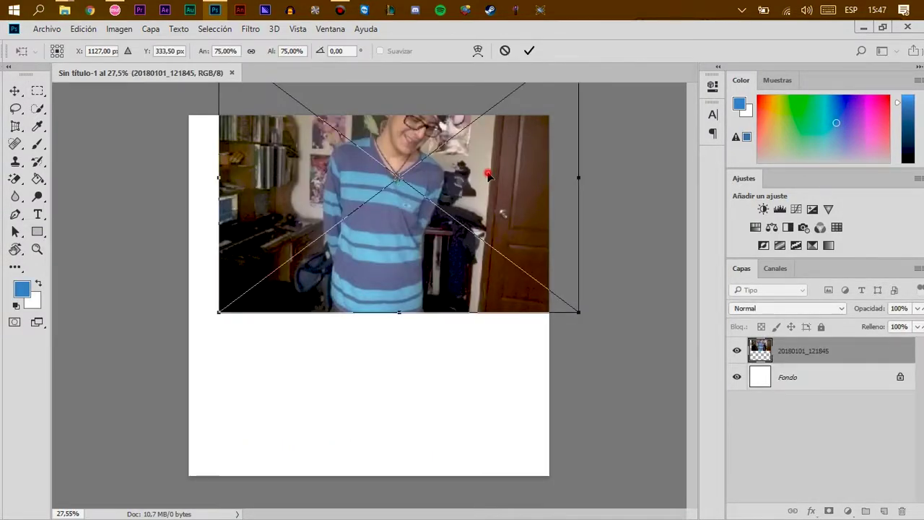
left_click_drag(467, 206, 452, 269)
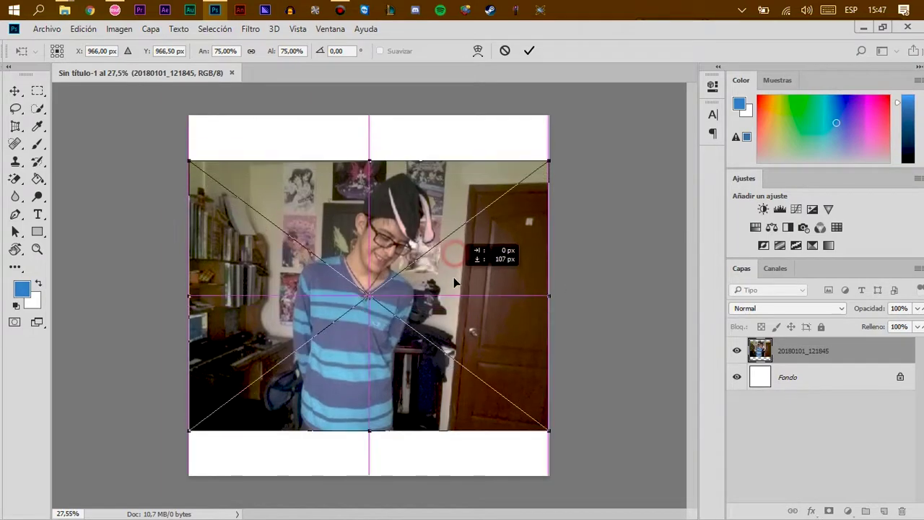
left_click_drag(451, 249, 450, 268)
left_click(530, 50)
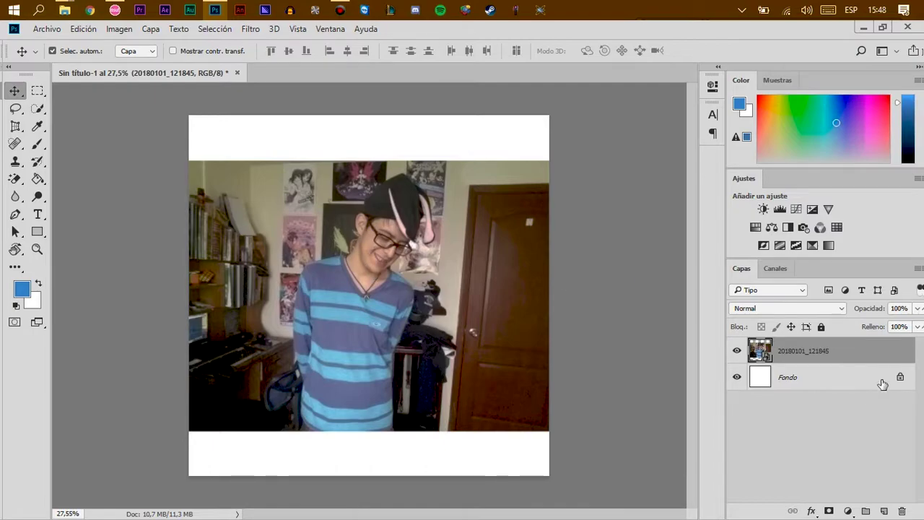
left_click(832, 379)
- Delete the Fondo layer, turning off the confirmation prompt
right_click(832, 383)
left_click(823, 406)
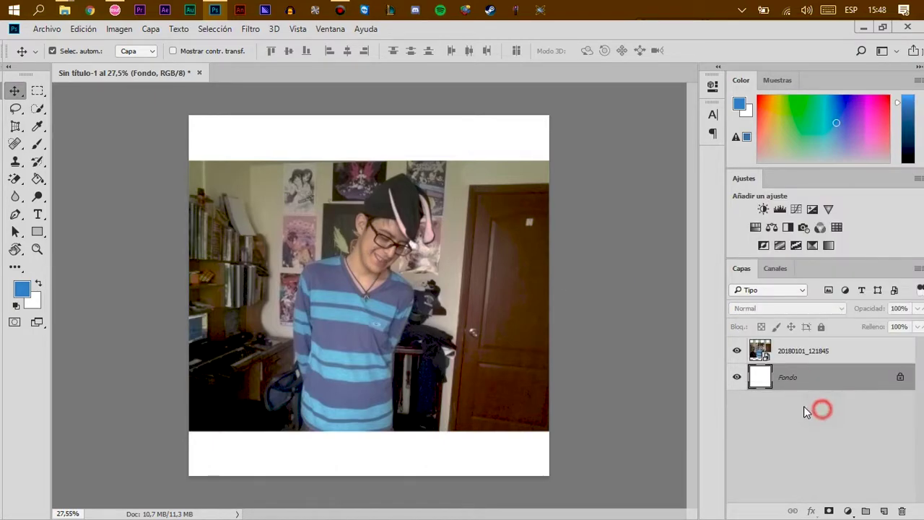
left_click(802, 351)
right_click(798, 381)
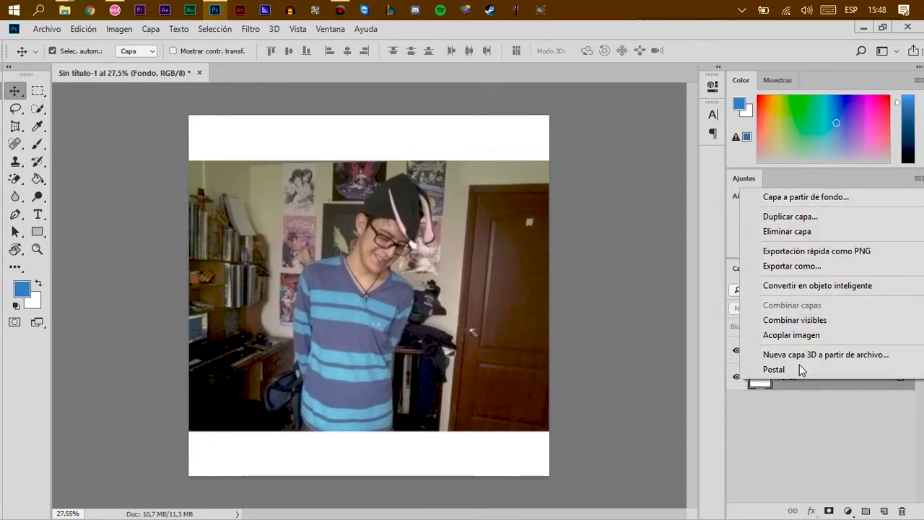
left_click(799, 238)
left_click(341, 234)
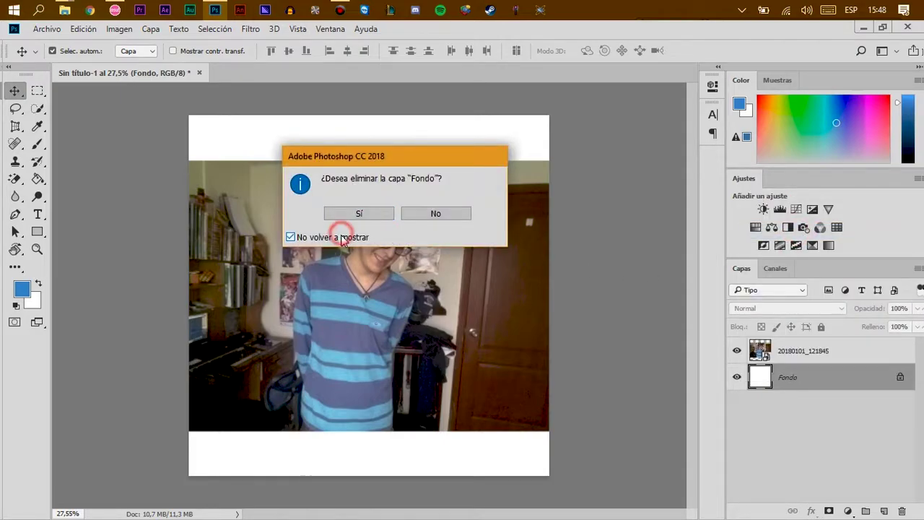
left_click(365, 214)
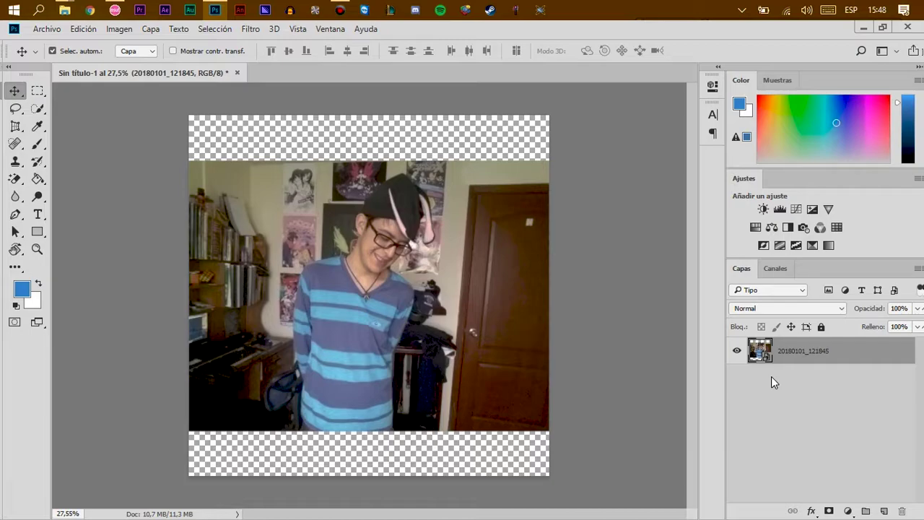
- Rasterize the 20180101_121845 photo layer with Rasterizar capa
right_click(780, 352)
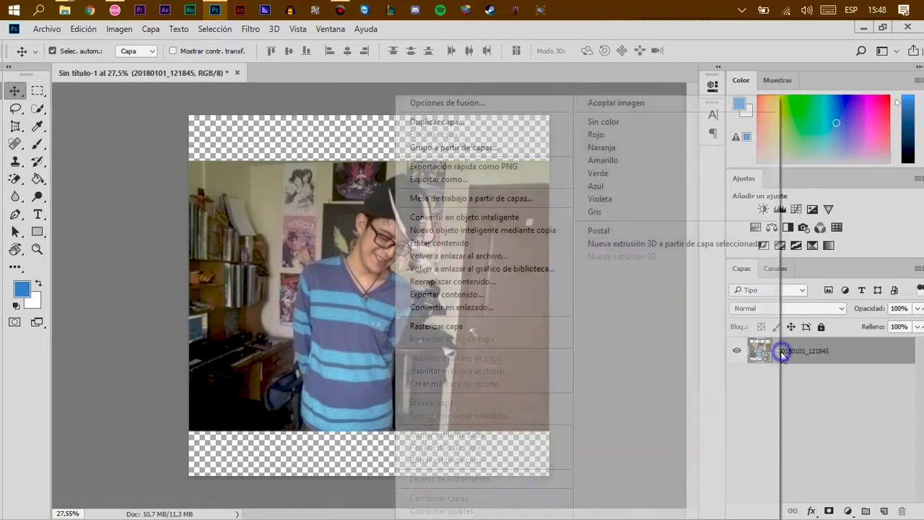
left_click(807, 377)
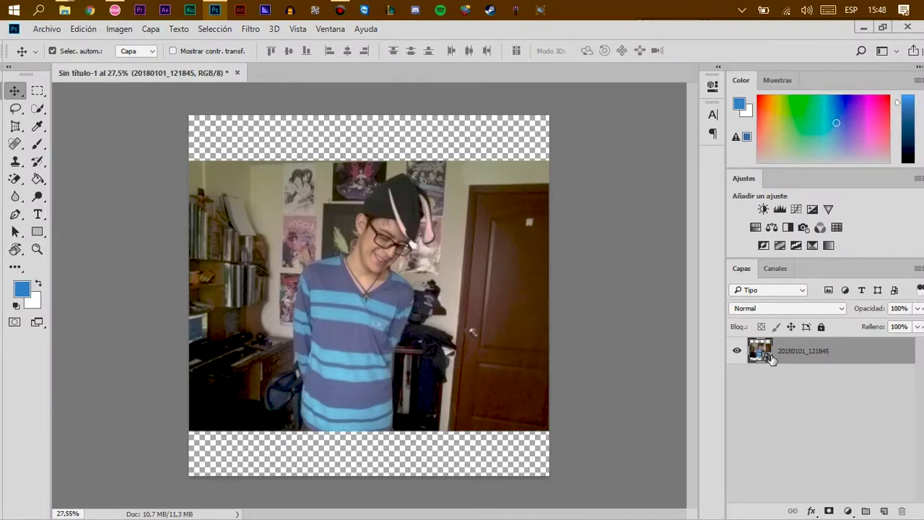
right_click(771, 356)
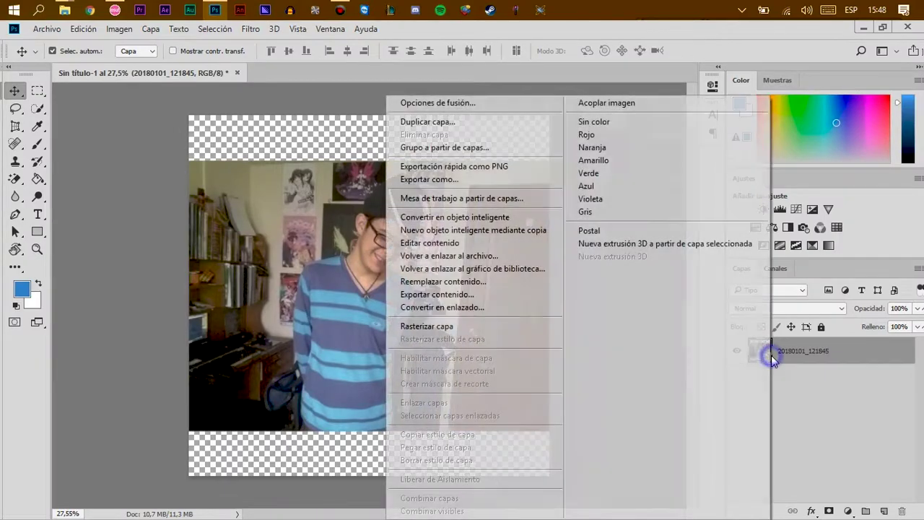
left_click(463, 330)
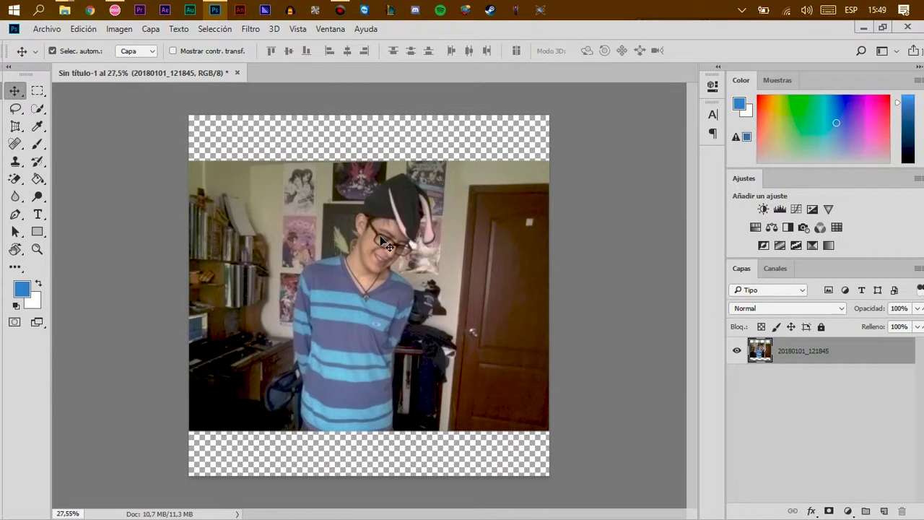
- Apply Tono automático, Contraste automático and Color automático to the photo
left_click(121, 30)
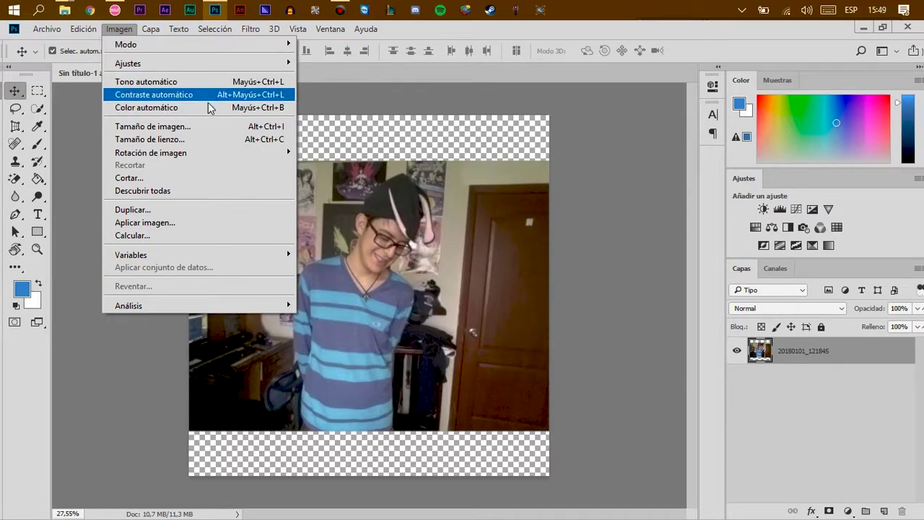
left_click(208, 84)
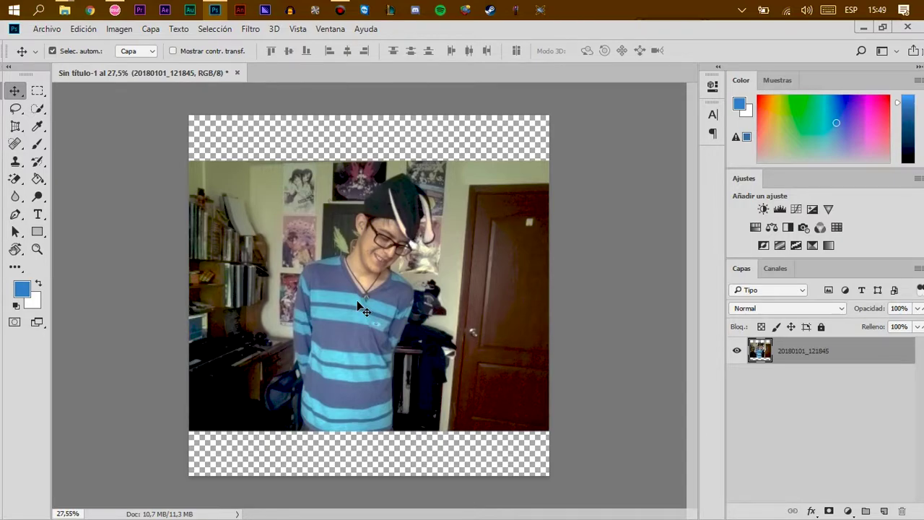
left_click(120, 29)
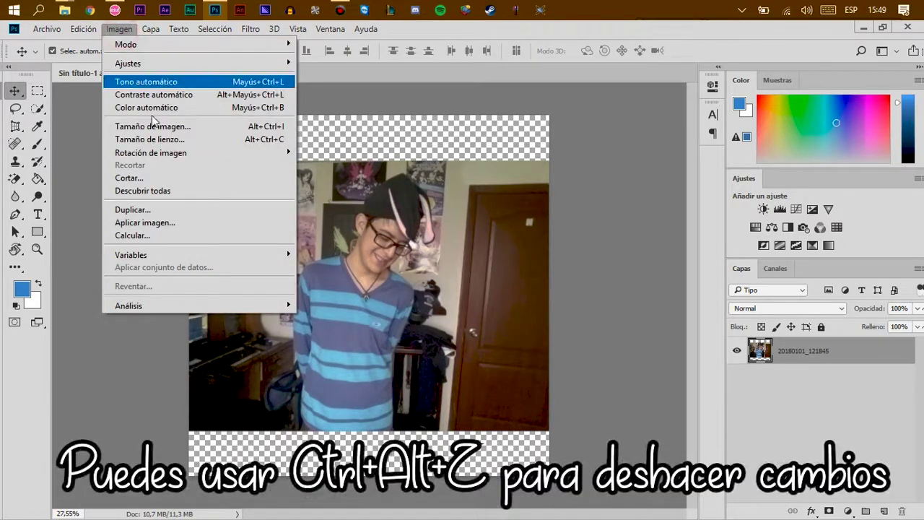
left_click(178, 96)
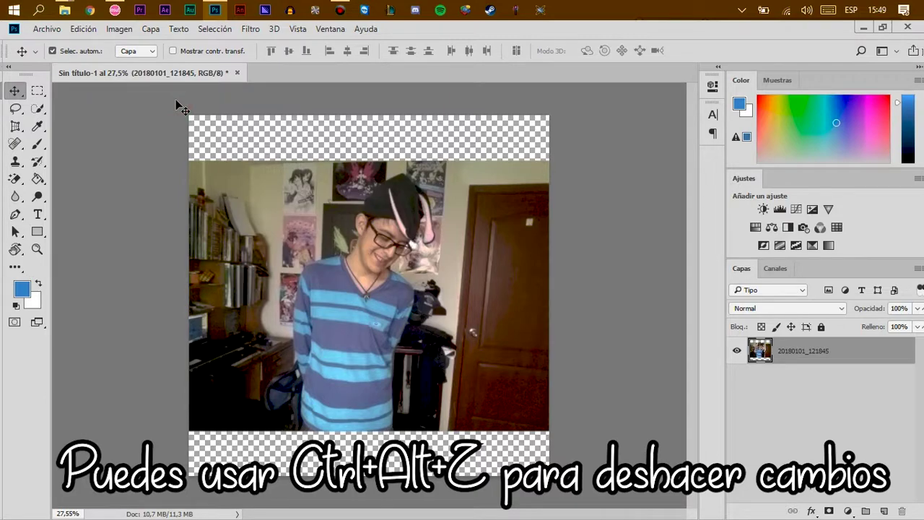
left_click(123, 30)
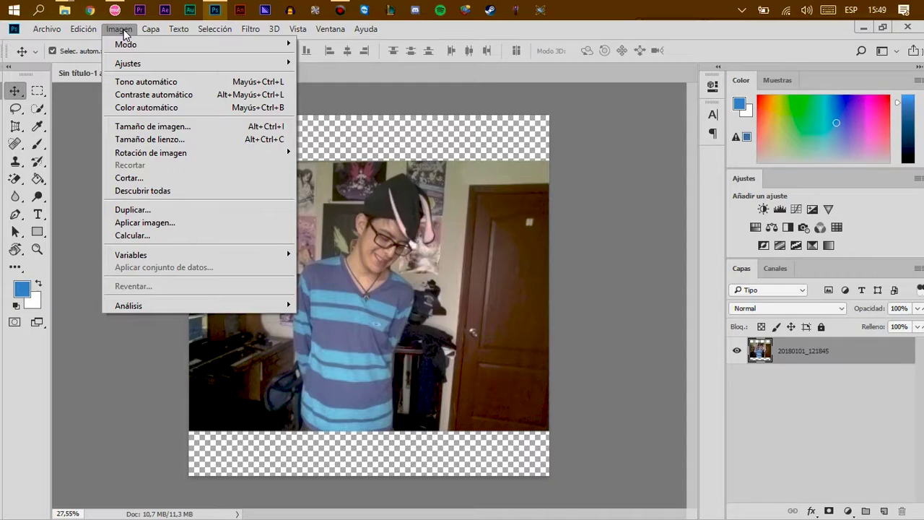
left_click(174, 107)
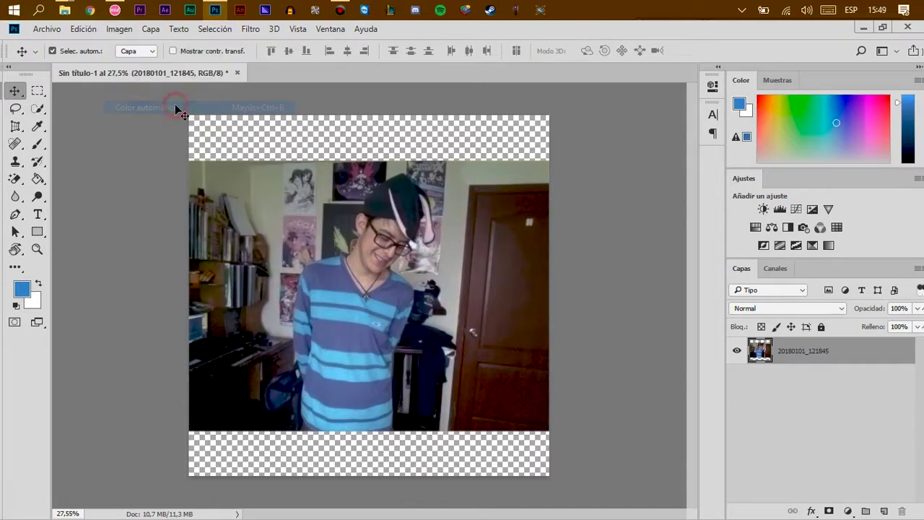
left_click(119, 29)
mouse_move(144, 64)
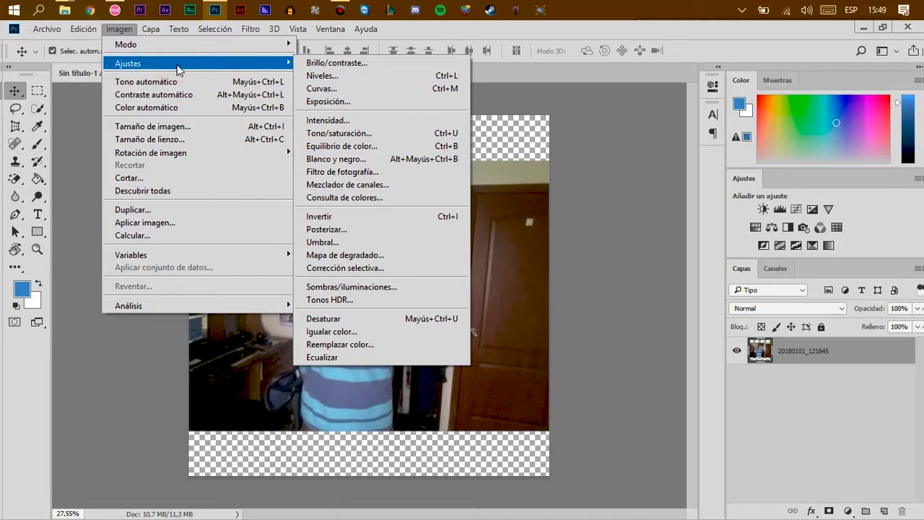
- Apply Brillo/contraste with brightness 6 and contrast 28, then zoom in on the face
left_click(378, 63)
mouse_move(435, 139)
left_mouse_down()
mouse_move(621, 149)
mouse_move(610, 179)
mouse_move(630, 213)
mouse_move(511, 213)
mouse_move(625, 209)
left_mouse_up()
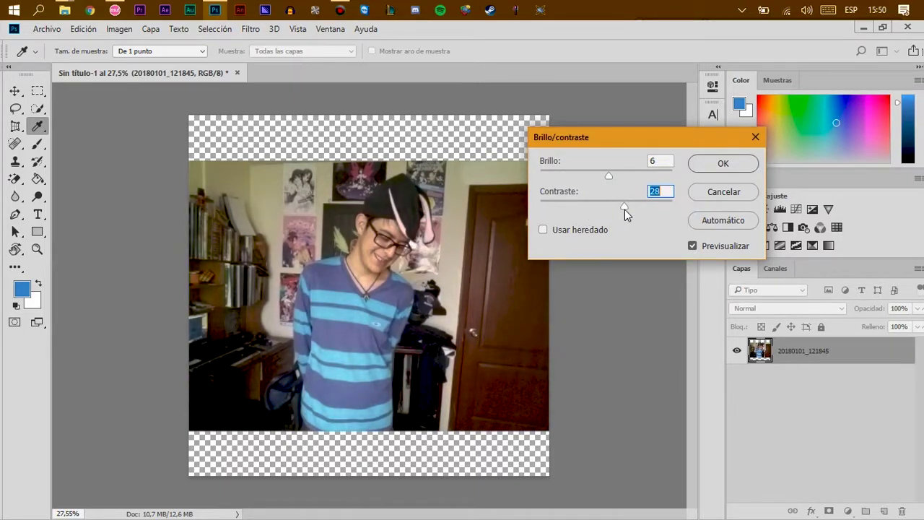
left_click(705, 164)
key("v")
scroll(433, 246, "up", 2)
scroll(406, 247, "up", 2)
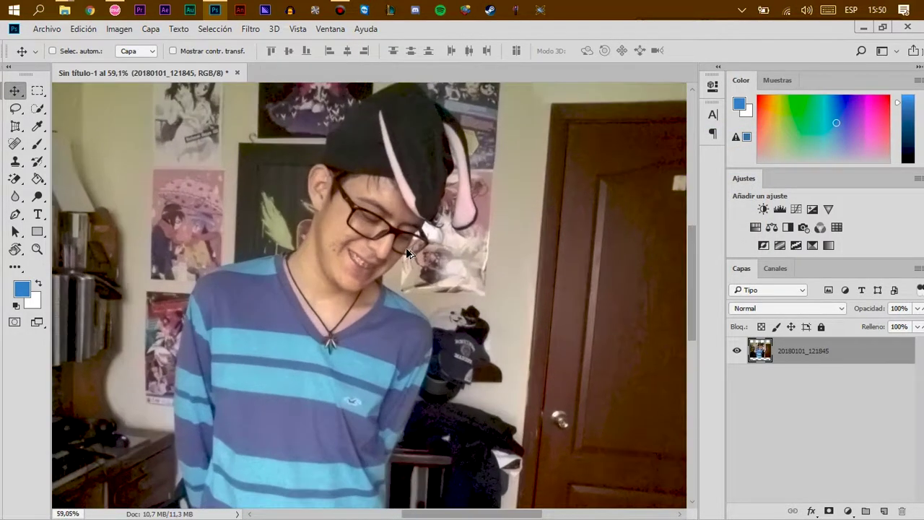
scroll(351, 248, "up", 2)
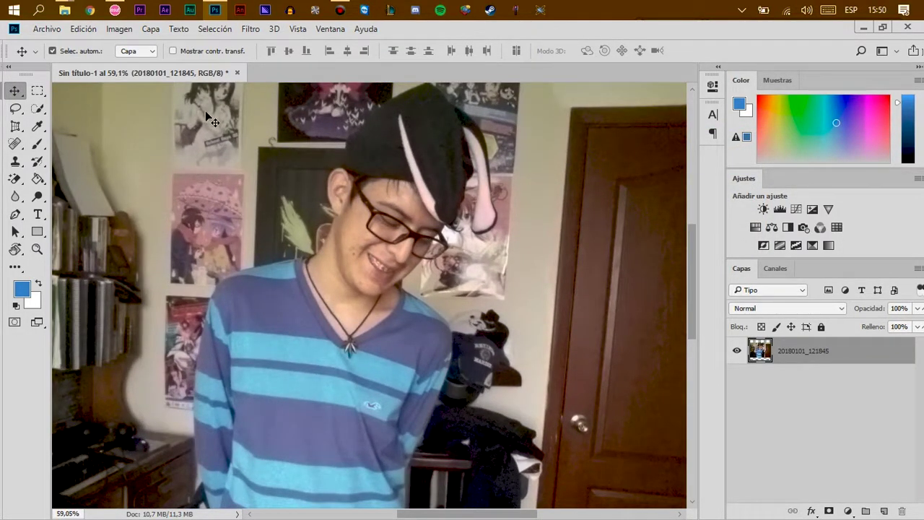
- Apply Niveles with the input black point at 28, then zoom around the face
left_click(119, 31)
mouse_move(128, 63)
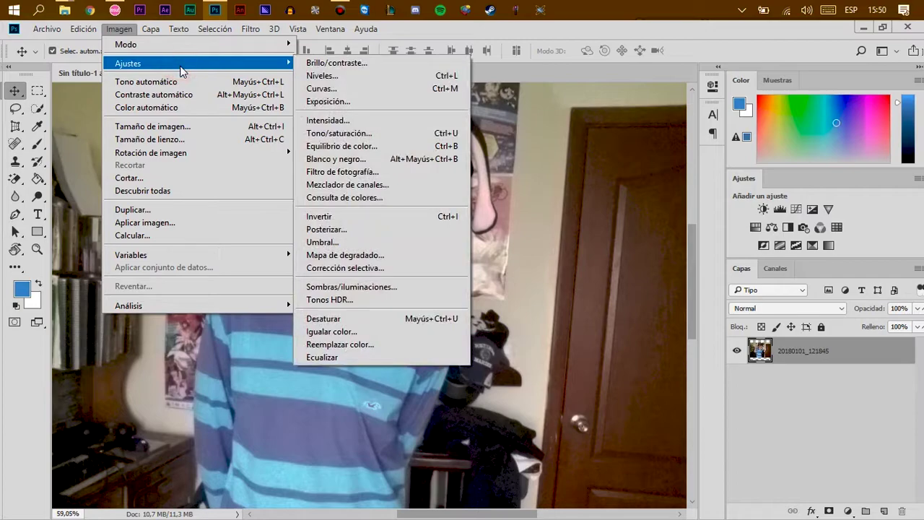
left_click(389, 75)
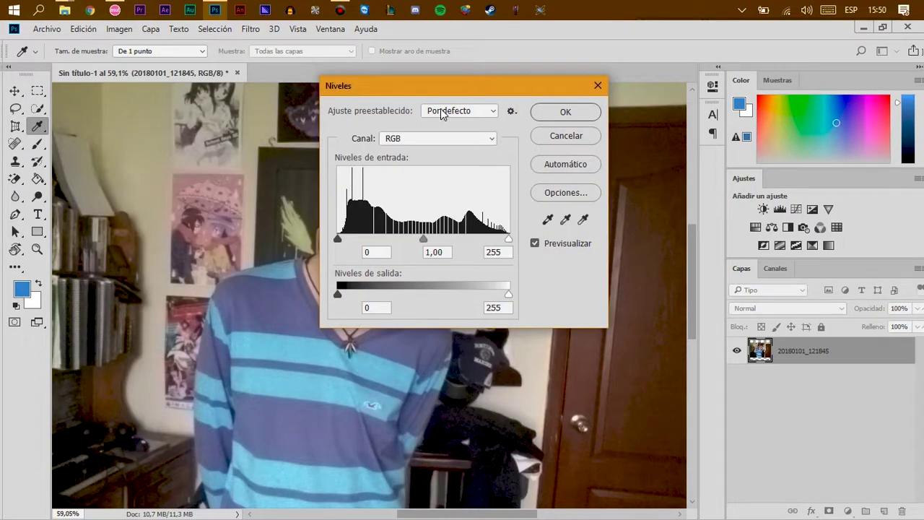
left_click_drag(423, 86, 639, 113)
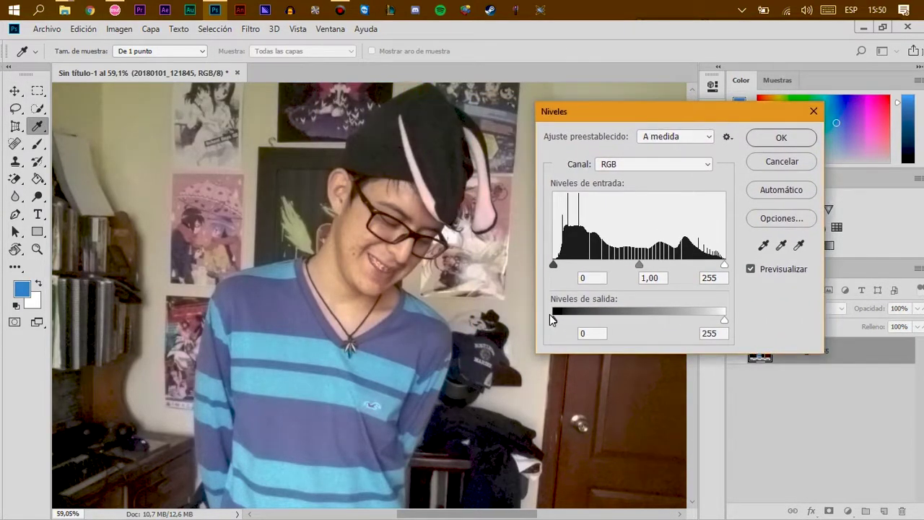
mouse_move(554, 311)
left_mouse_down()
mouse_move(670, 320)
mouse_move(601, 314)
mouse_move(556, 273)
mouse_move(584, 265)
mouse_move(557, 264)
mouse_move(597, 270)
mouse_move(553, 270)
mouse_move(577, 267)
left_mouse_up()
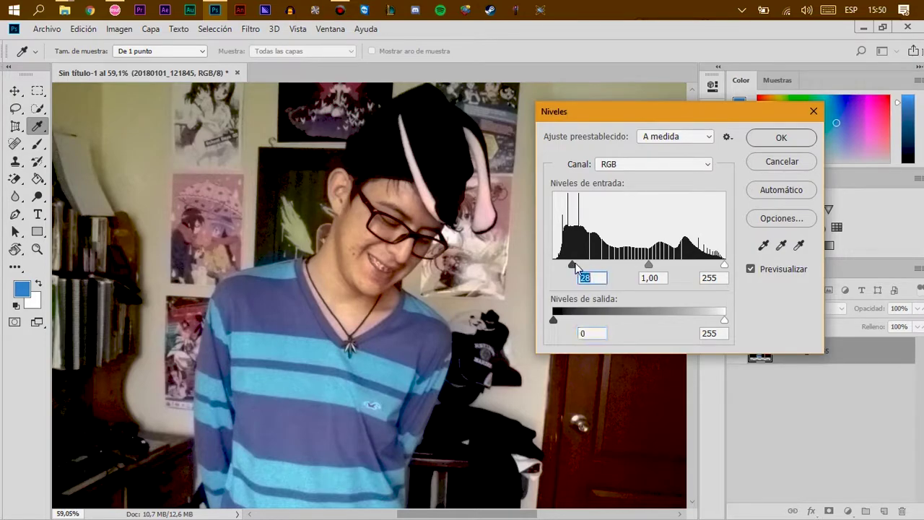
left_click(772, 141)
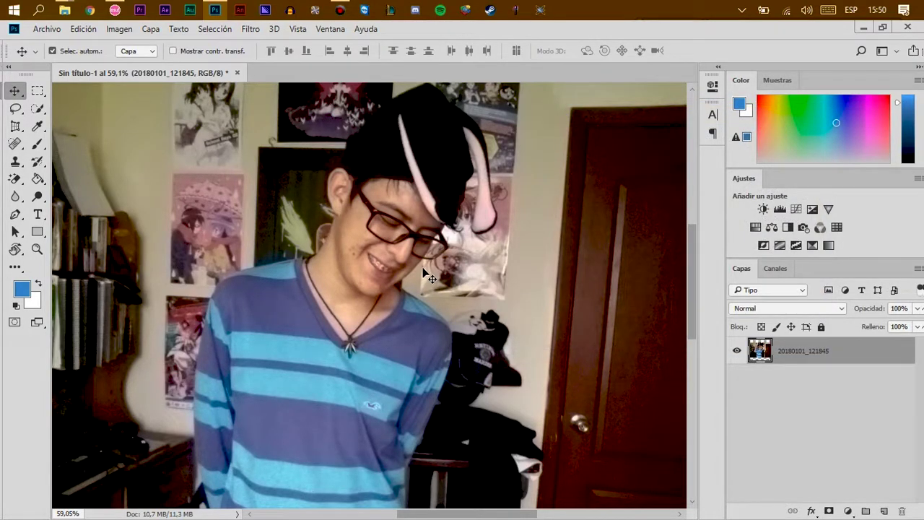
scroll(273, 209, "up", 2)
scroll(276, 204, "up", 2)
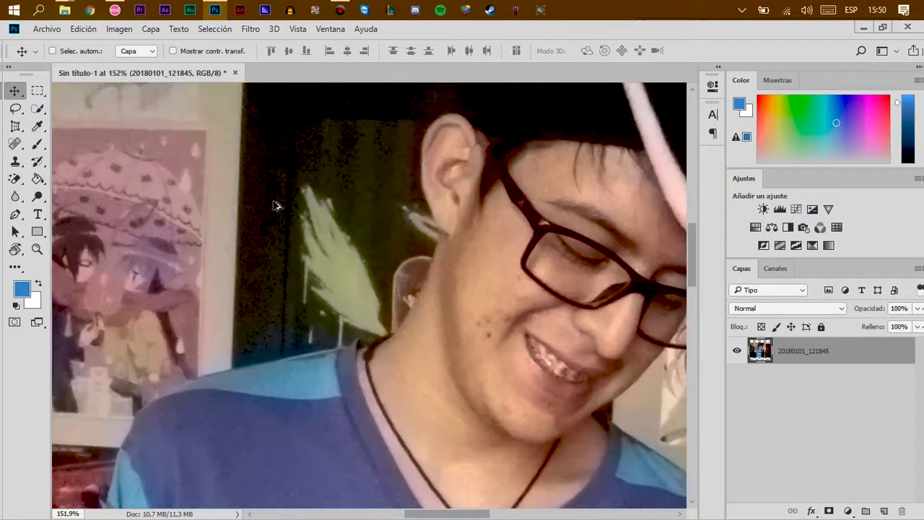
scroll(277, 206, "down", 2)
scroll(288, 188, "up", 3)
scroll(289, 183, "up", 3)
scroll(288, 183, "down", 2)
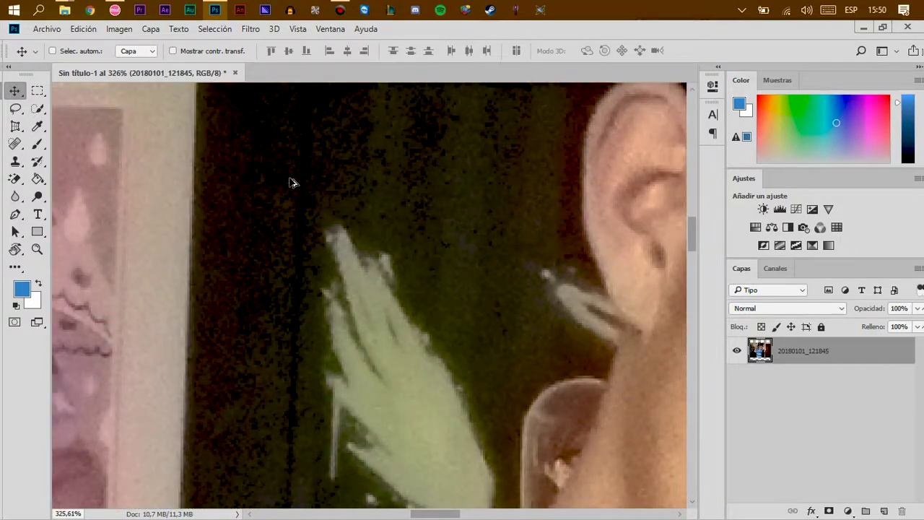
scroll(363, 327, "down", 6)
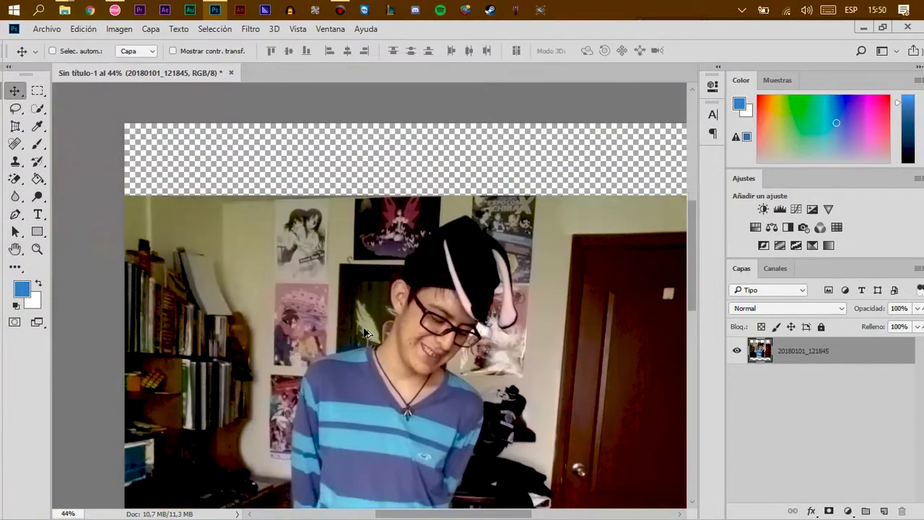
scroll(390, 362, "down", 2)
scroll(351, 334, "up", 2)
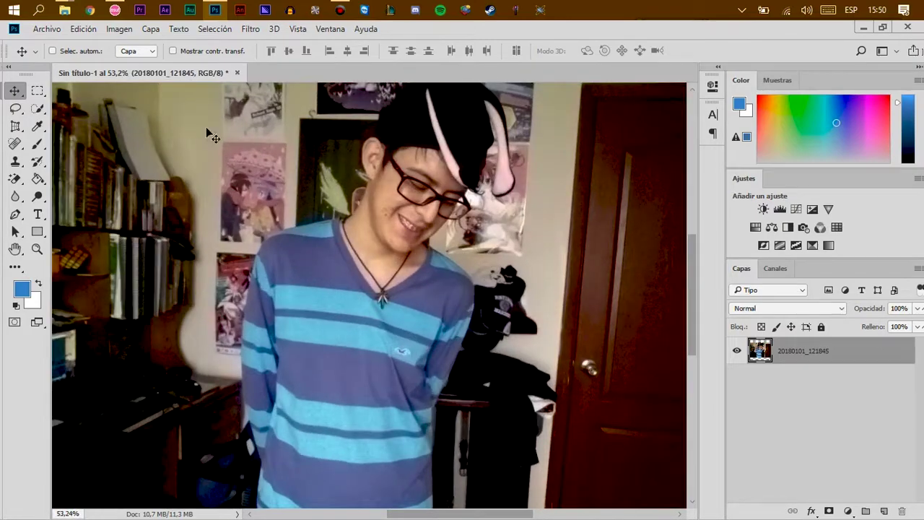
left_click(119, 29)
left_click(169, 67)
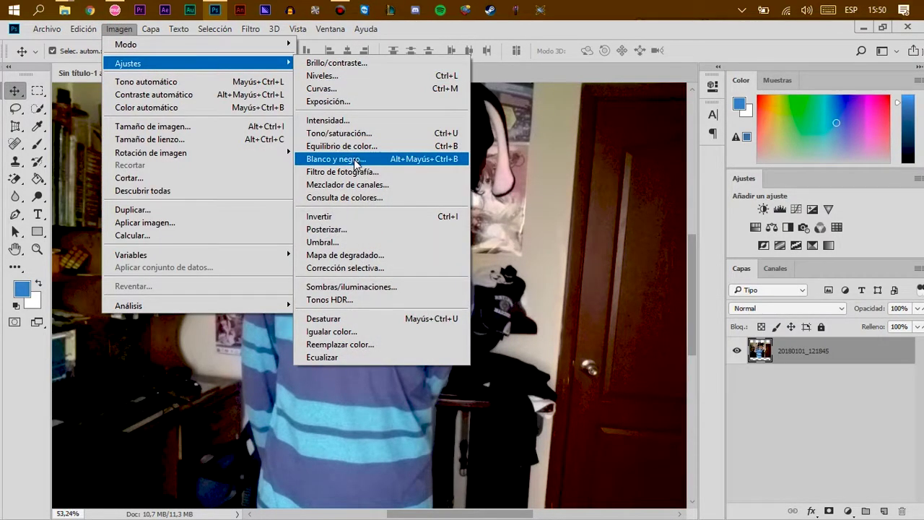
left_click(355, 160)
left_click(863, 174)
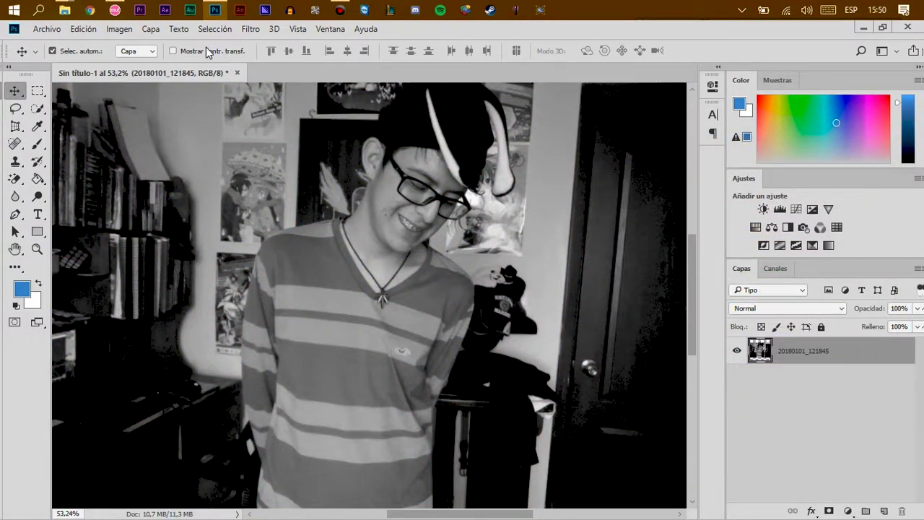
left_click(118, 29)
mouse_move(127, 62)
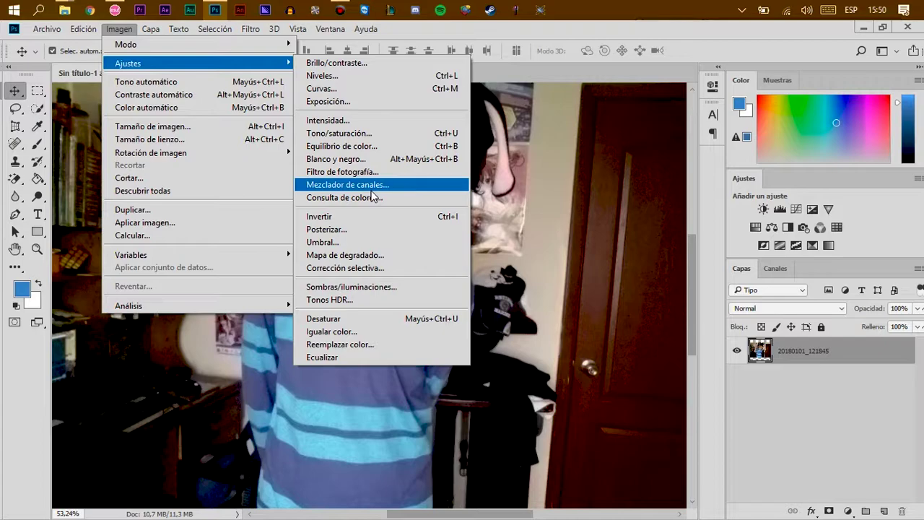
left_click(804, 458)
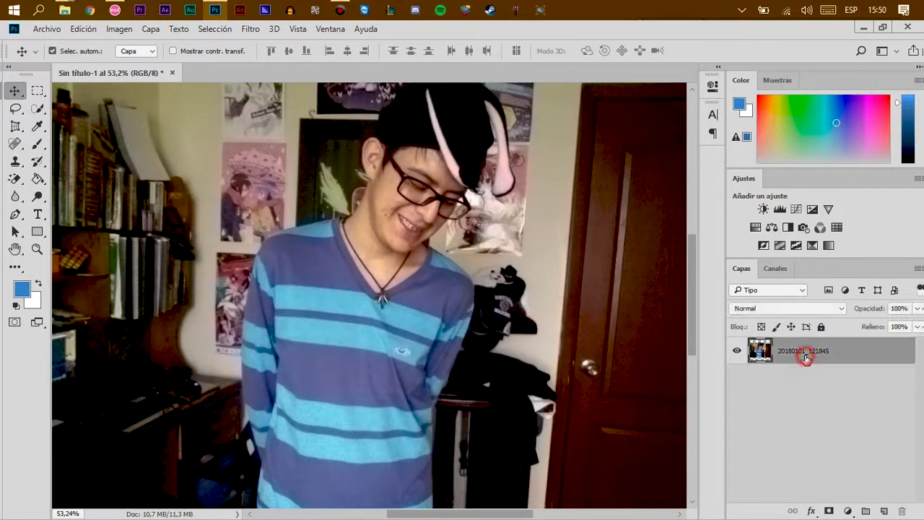
left_click(119, 28)
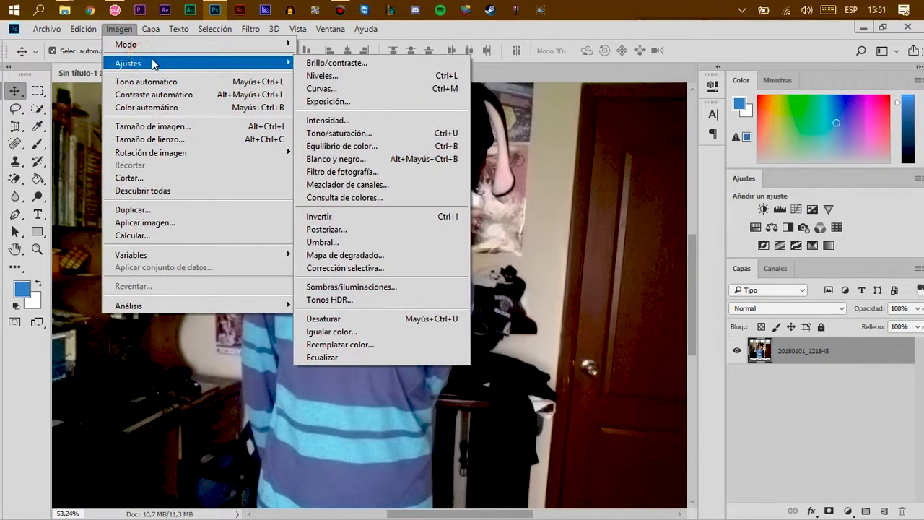
left_click(765, 442)
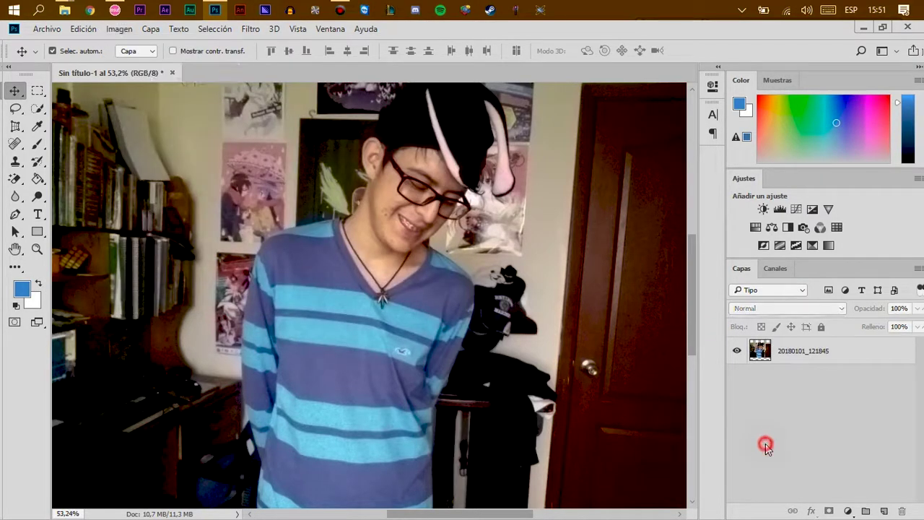
scroll(436, 284, "down", 3)
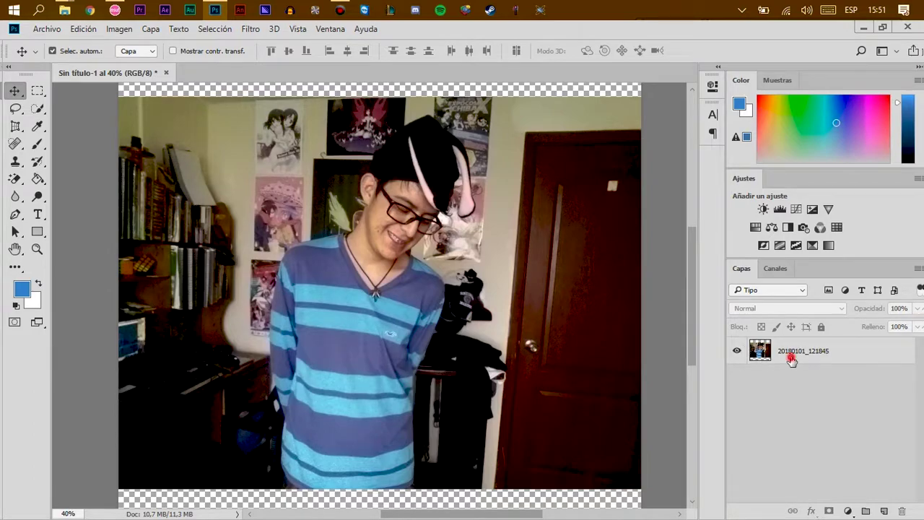
left_click(792, 360)
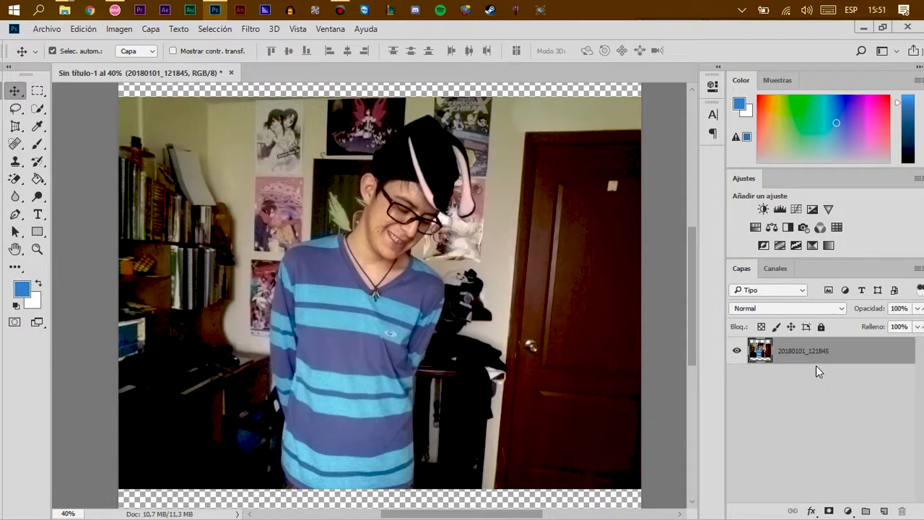
- Open the Galería de filtros with the preview fitted to the whole photo
left_click(248, 30)
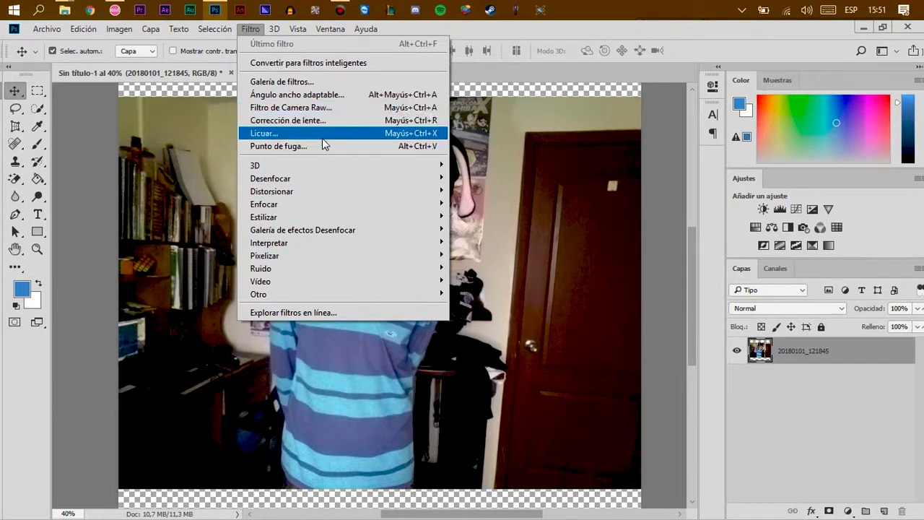
left_click(361, 84)
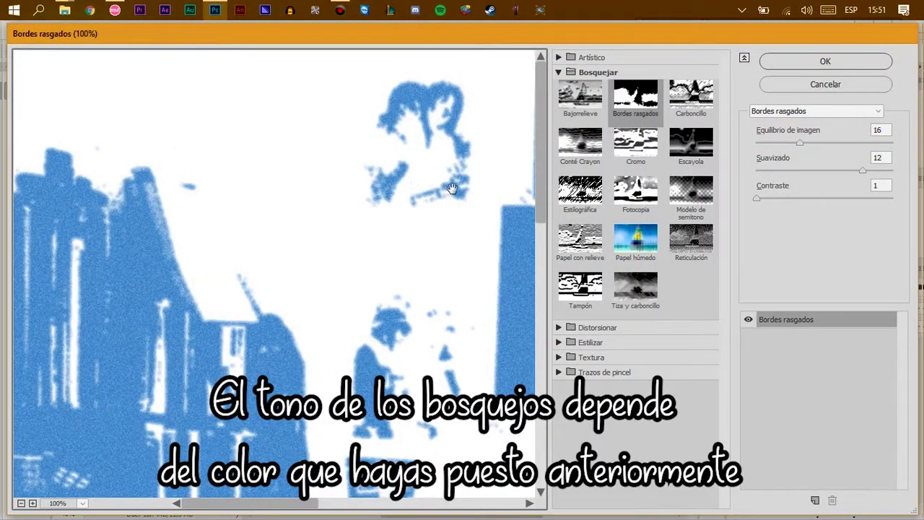
left_click(365, 166, "ctrl+alt")
left_click(377, 206, "ctrl+alt")
left_click(306, 202, "ctrl")
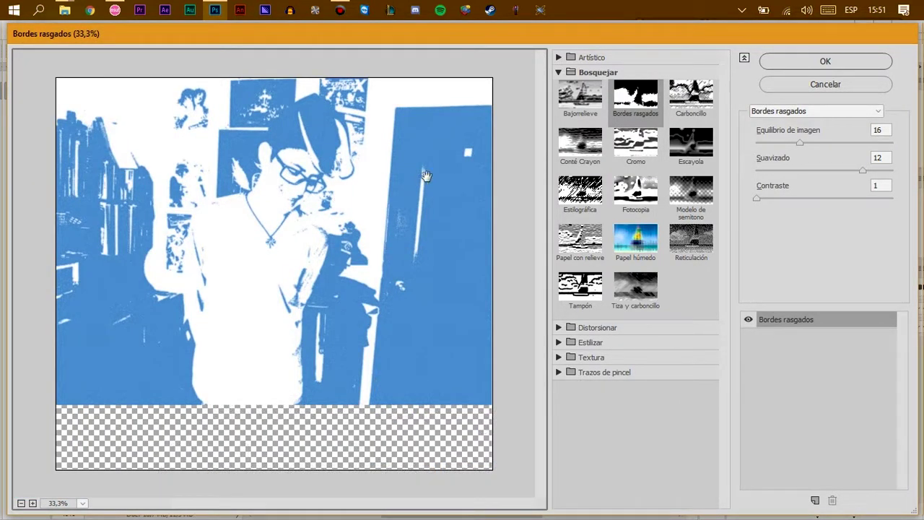
- Preview Bordes añadidos from the Artístico set with edge thickness 4 and intensity 2
left_click(559, 72)
left_click(560, 58)
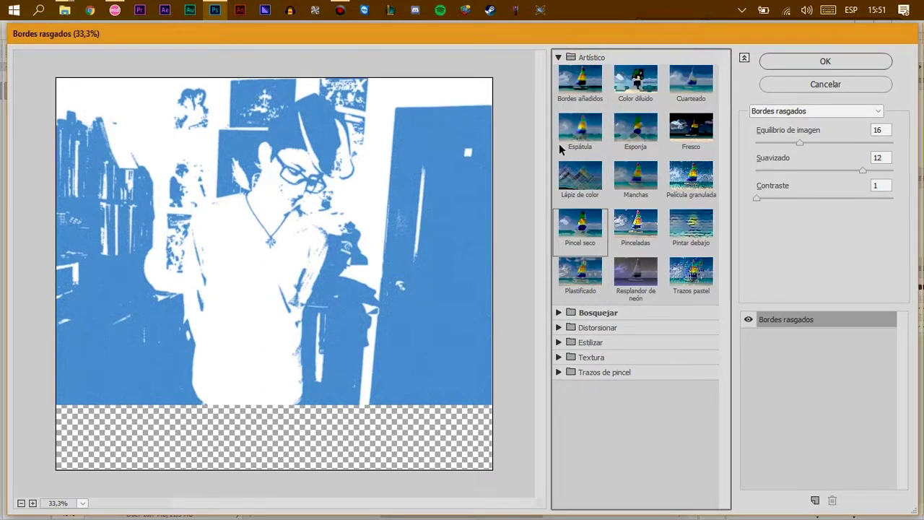
left_click(562, 85)
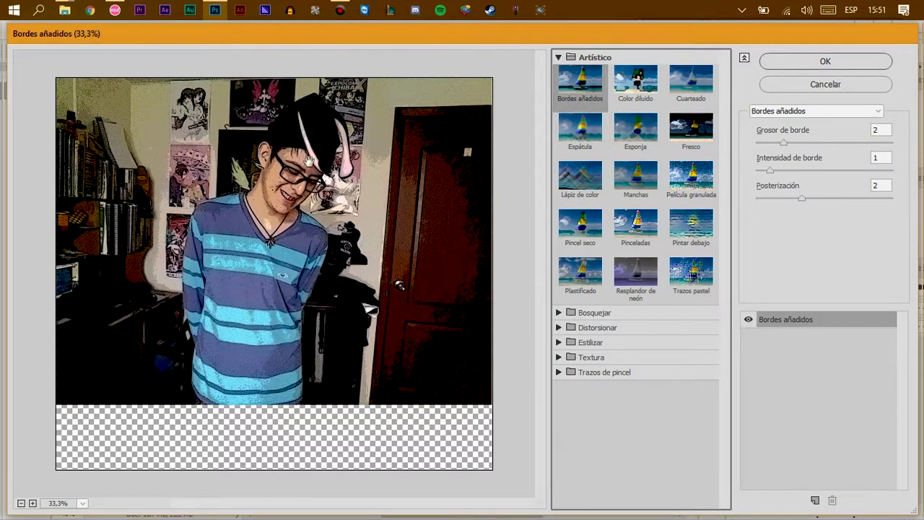
left_click_drag(785, 142, 805, 142)
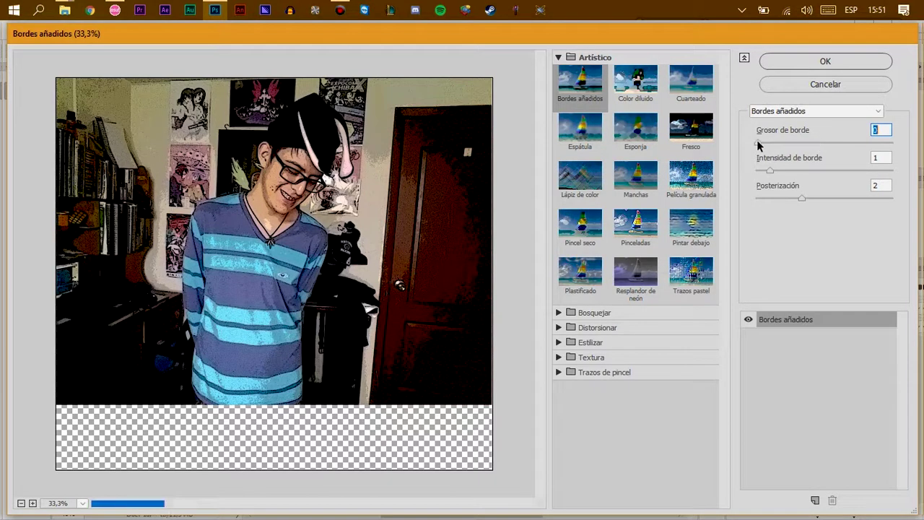
mouse_move(769, 169)
left_mouse_down()
mouse_move(886, 170)
mouse_move(791, 187)
left_mouse_up()
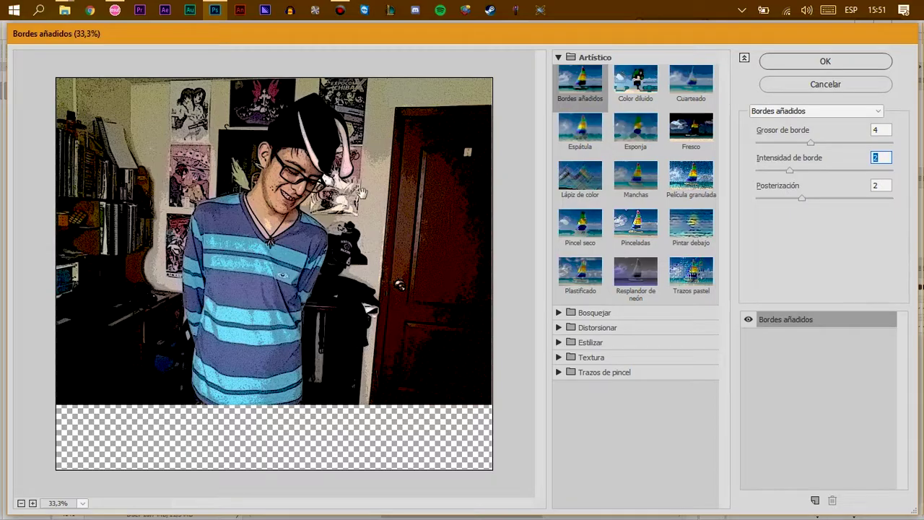
- Zoom and pan the filter preview to inspect the effect on the photo
scroll(302, 122, "up", 3)
scroll(302, 121, "down", 1)
scroll(302, 122, "down", 1)
scroll(302, 121, "up", 2)
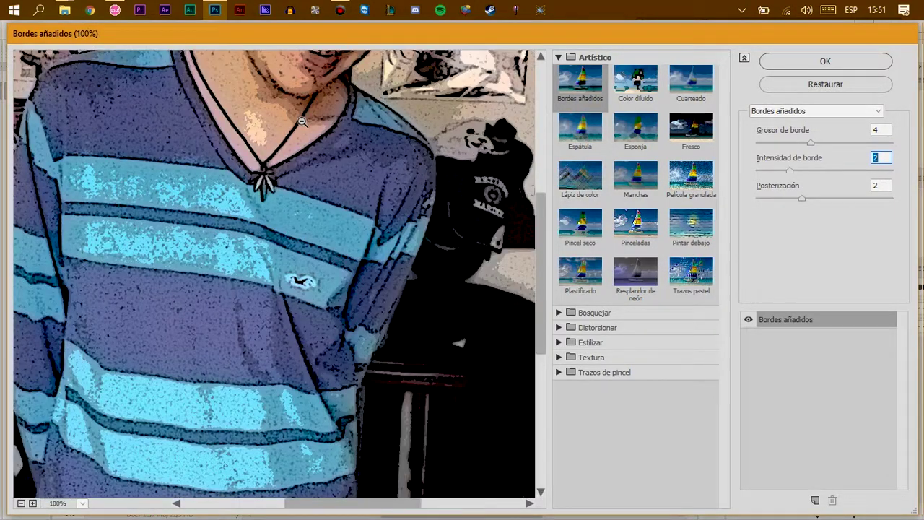
scroll(308, 121, "down", 1)
scroll(308, 121, "down", 2)
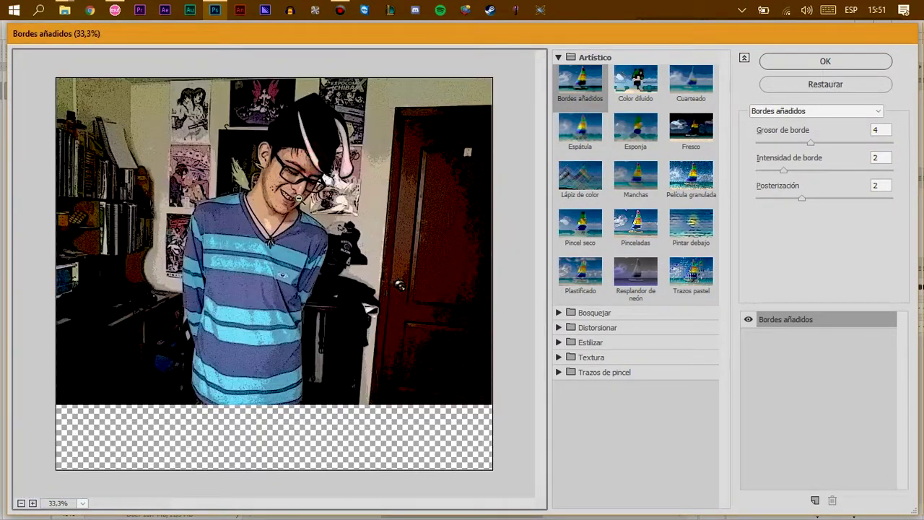
scroll(296, 134, "up", 3)
left_click_drag(294, 136, 317, 221)
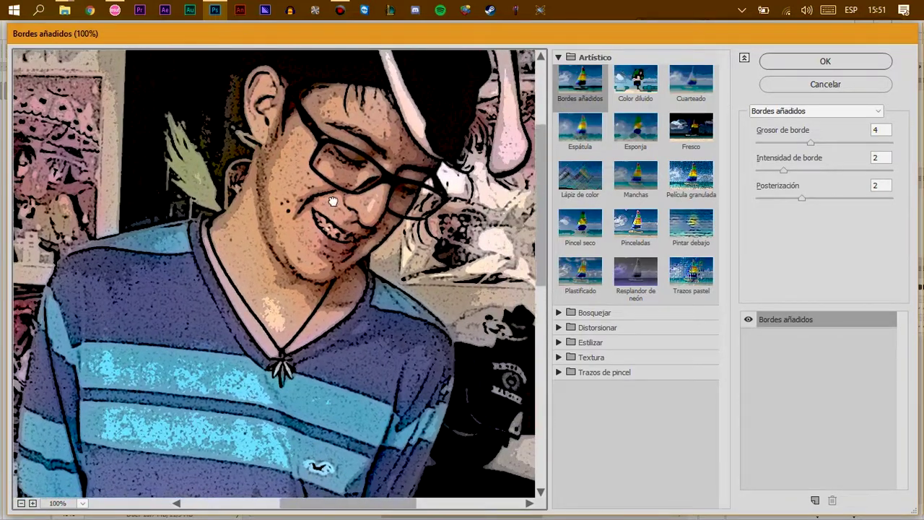
scroll(317, 221, "down", 1)
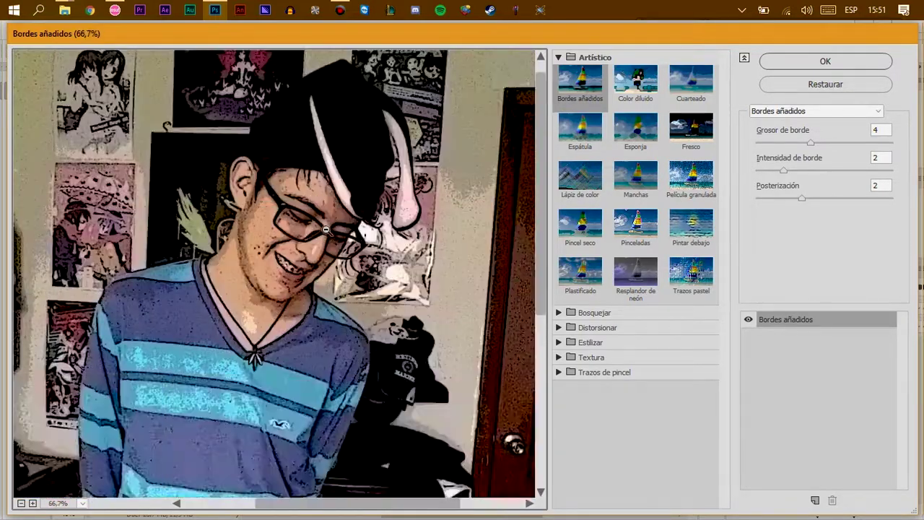
scroll(302, 251, "up", 1)
- Preview Color diluido, Fresco and Cuarteado, returning to Color diluido centred on the face
left_click(637, 81)
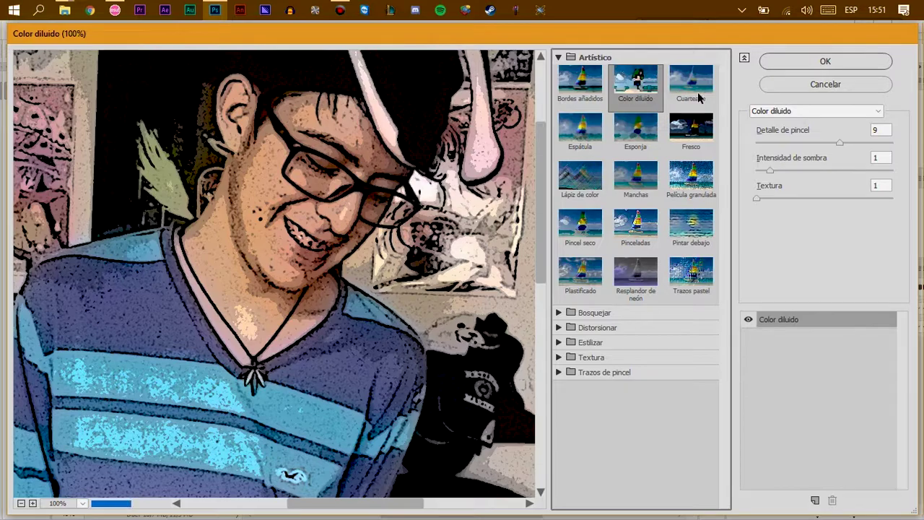
left_click(696, 88)
left_click(675, 128)
left_click(683, 88)
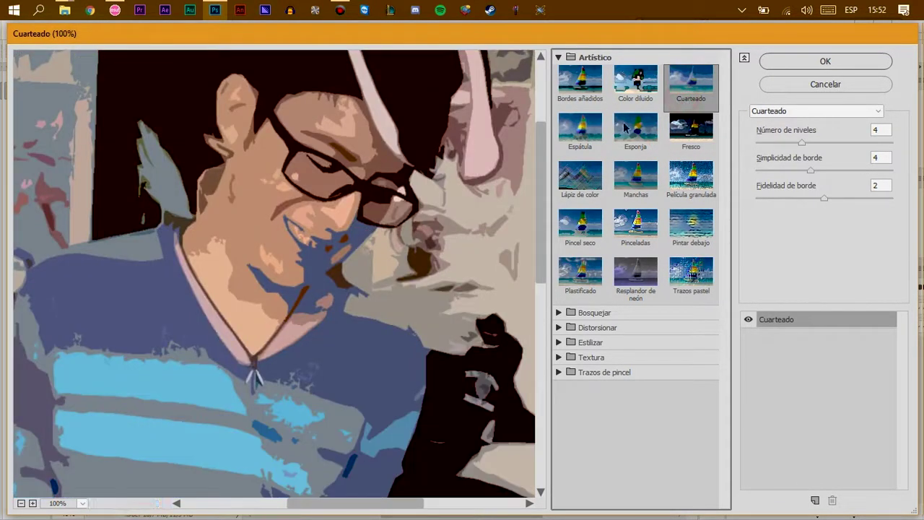
scroll(385, 215, "down", 3)
scroll(337, 187, "up", 3)
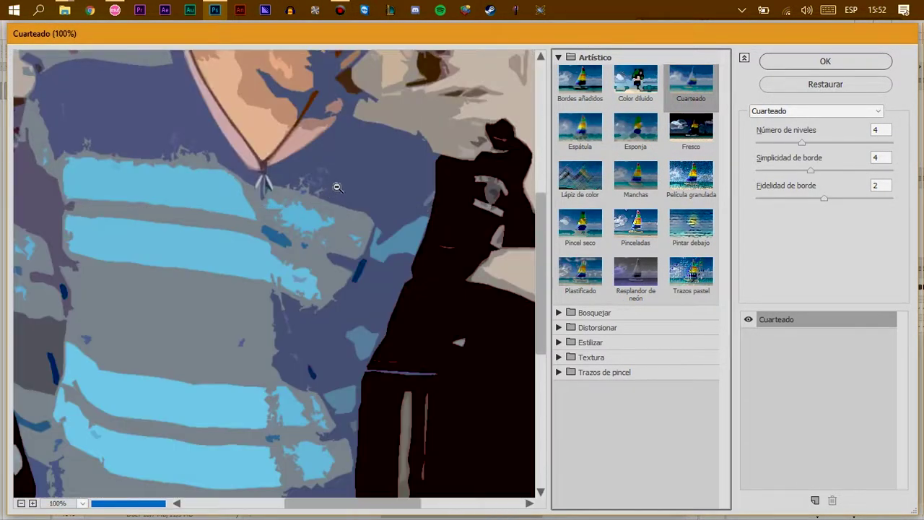
left_click(637, 86)
left_click_drag(309, 124, 354, 248)
- Try Espátula with a smaller stroke size, then Manchas, ending on Pincel seco
left_click(587, 138)
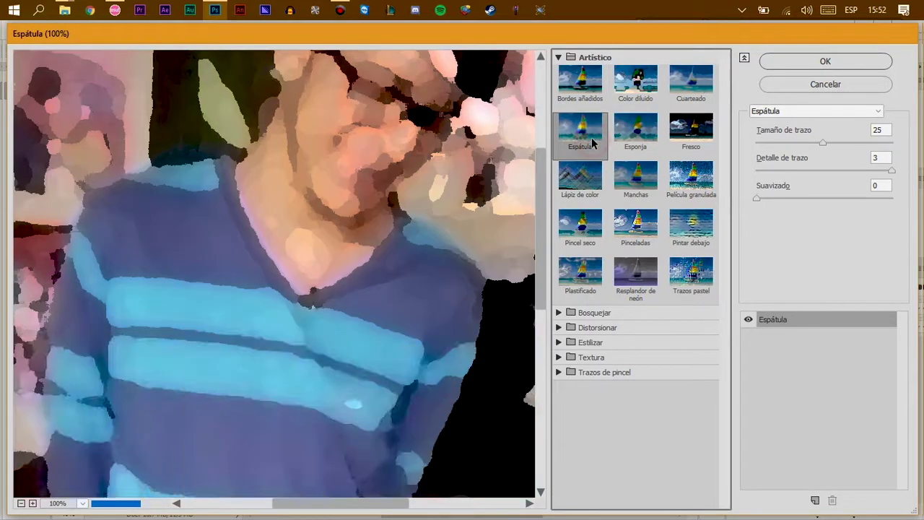
left_click_drag(420, 173, 395, 266)
left_click_drag(822, 142, 731, 159)
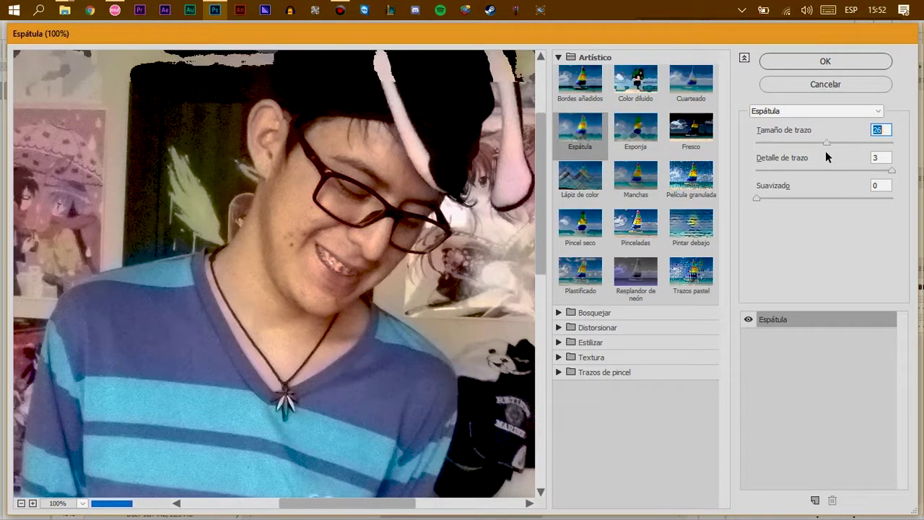
left_click(625, 191)
left_click(569, 239)
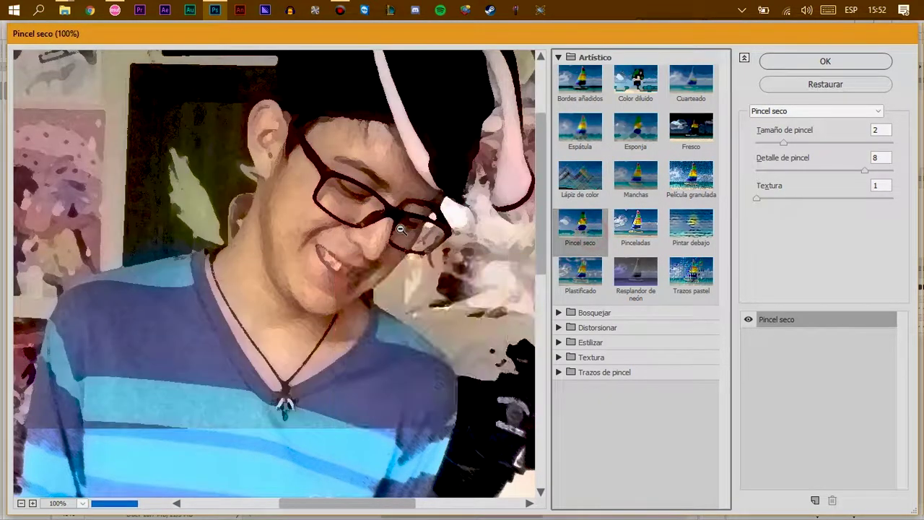
- Preview the Bosquejar sketch filters, from Bordes rasgados through Fotocopia, zooming in on the Fotocopia preview
left_click(562, 57)
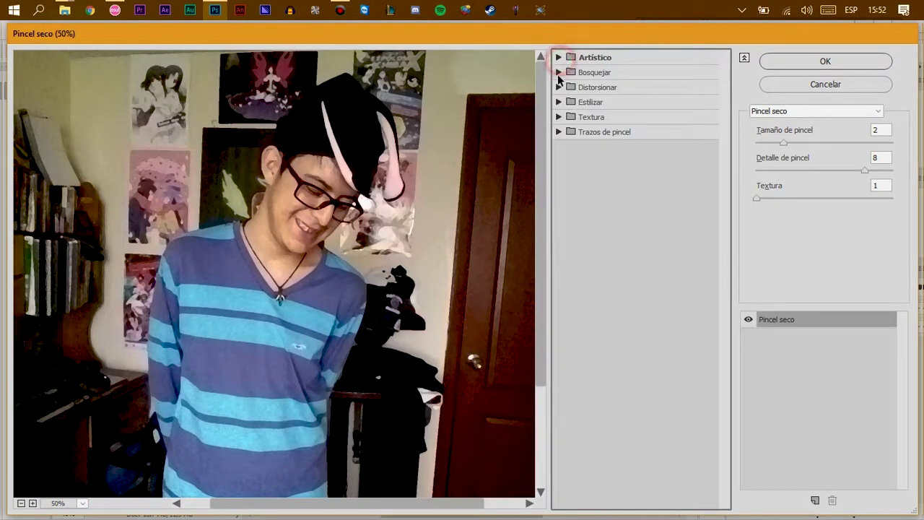
left_click(561, 73)
left_click(620, 100)
left_click(592, 94)
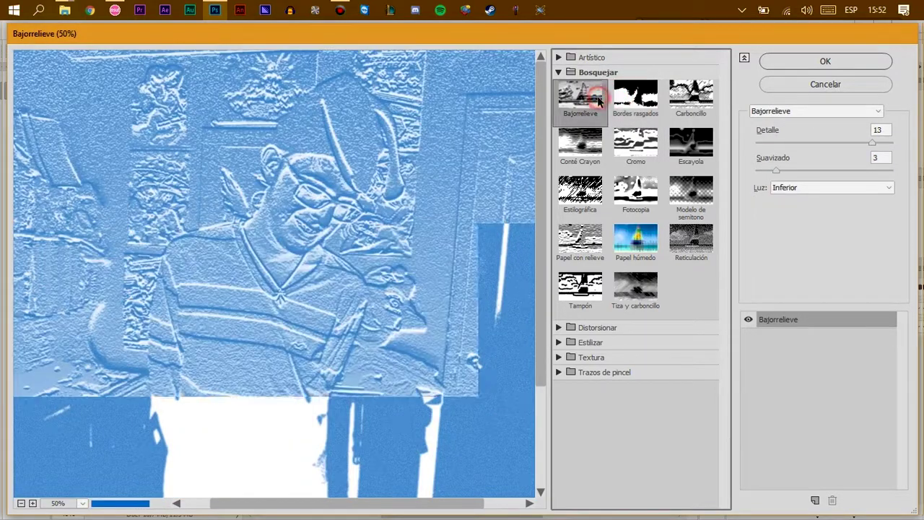
left_click(639, 112)
left_click(688, 92)
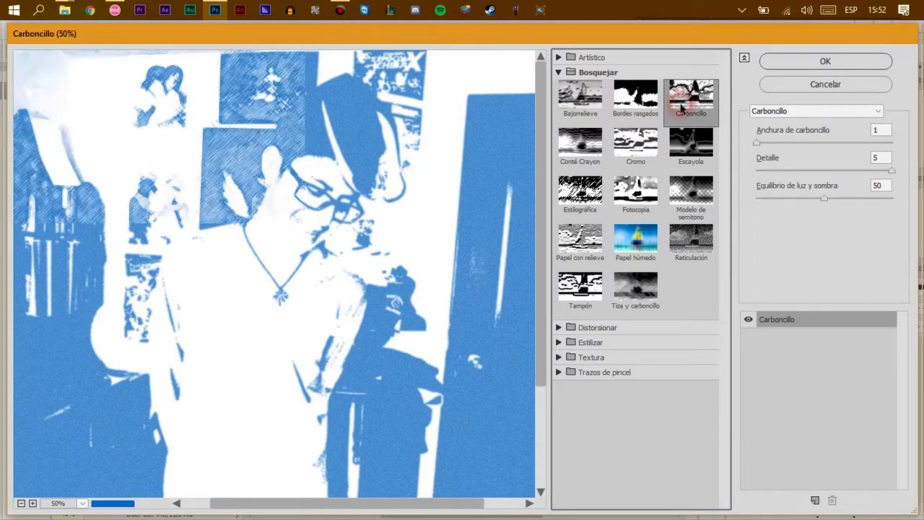
left_click(693, 152)
left_click(691, 190)
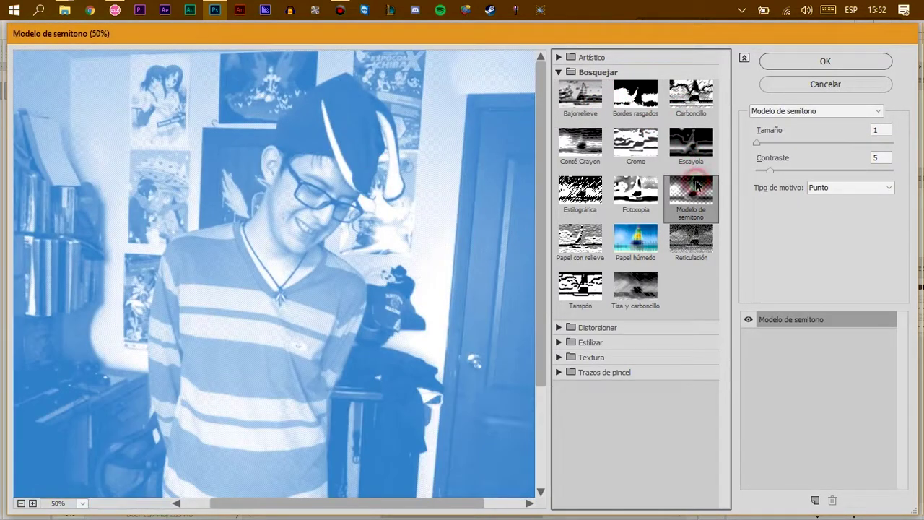
left_click(691, 237)
left_click(580, 238)
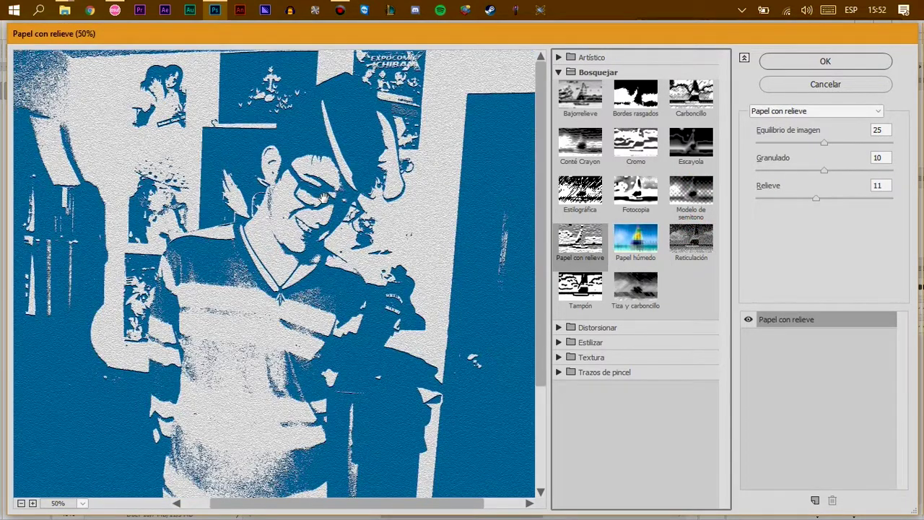
left_click(635, 189)
left_click(439, 210, "ctrl")
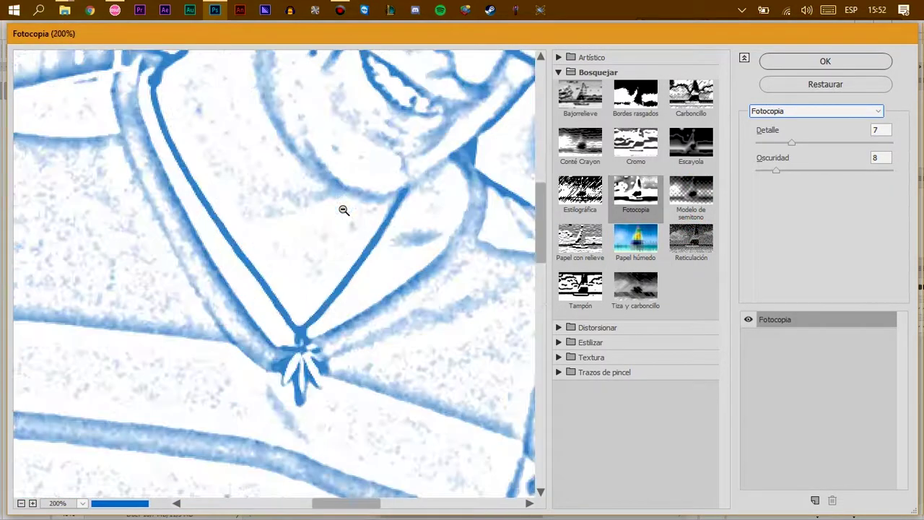
left_click(375, 182, "alt")
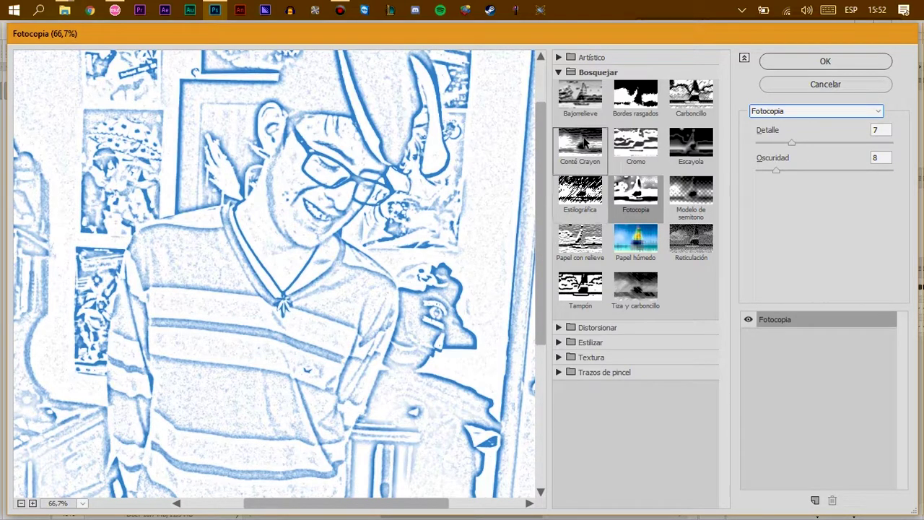
- Preview Distorsionar (Cristal, Ondas marinas, Resplandor difuso), Estilizar and Textura (Azulejo de mosaico) filters
left_click(597, 327)
left_click(580, 108)
left_click(625, 112)
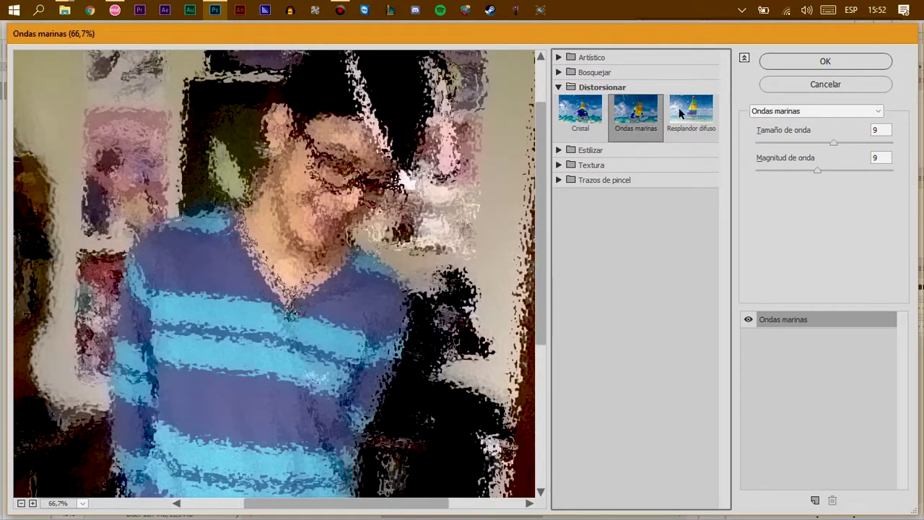
left_click(691, 112)
left_click(558, 101)
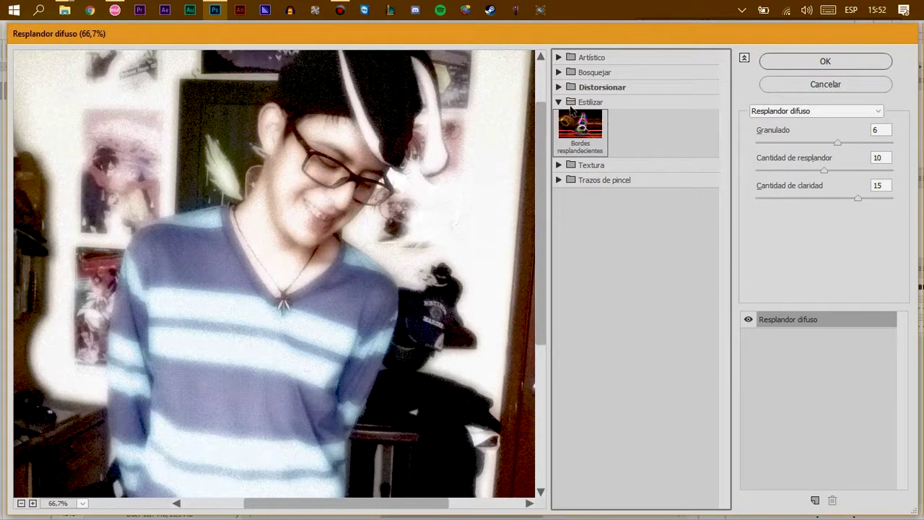
left_click(571, 102)
left_click(574, 117)
left_click(582, 137)
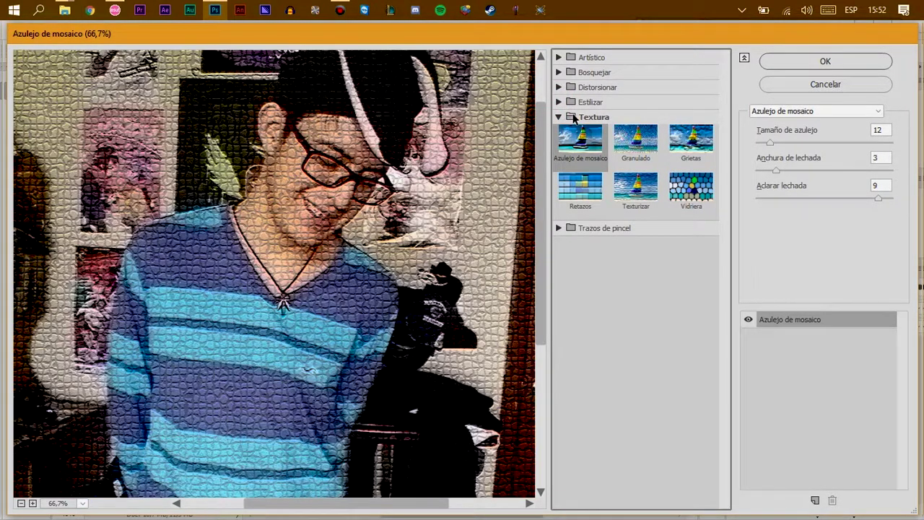
left_click(559, 117)
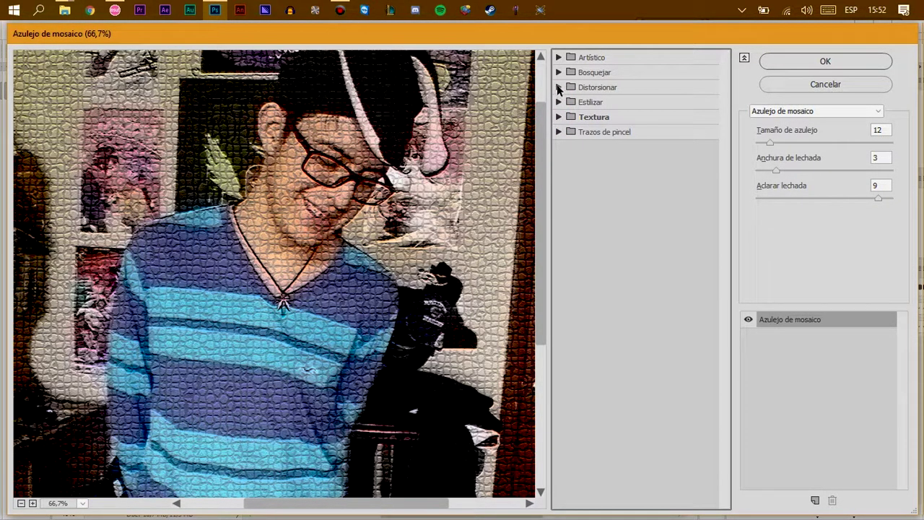
- Return to Bosquejar > Fotocopia, then close the Filter Gallery without applying a filter
left_click(558, 87)
left_click(559, 87)
left_click(559, 72)
left_click(635, 193)
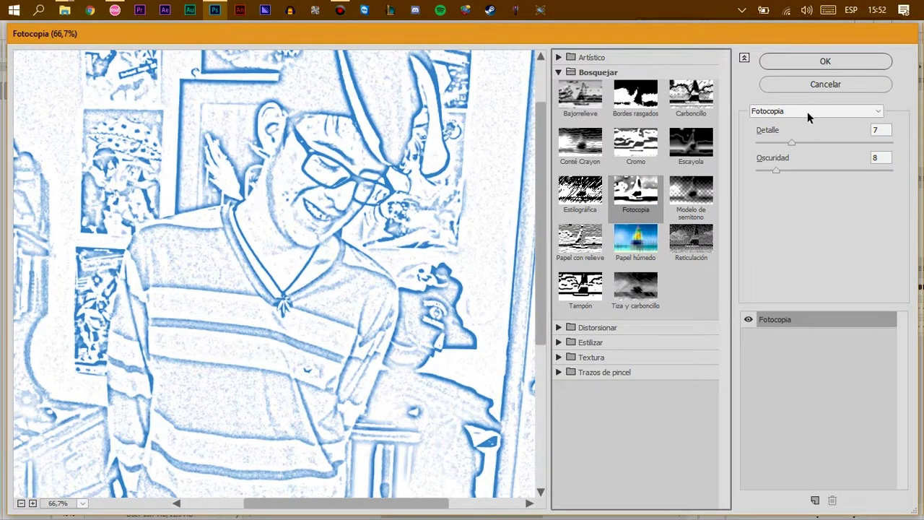
left_click(825, 83)
left_click(250, 28)
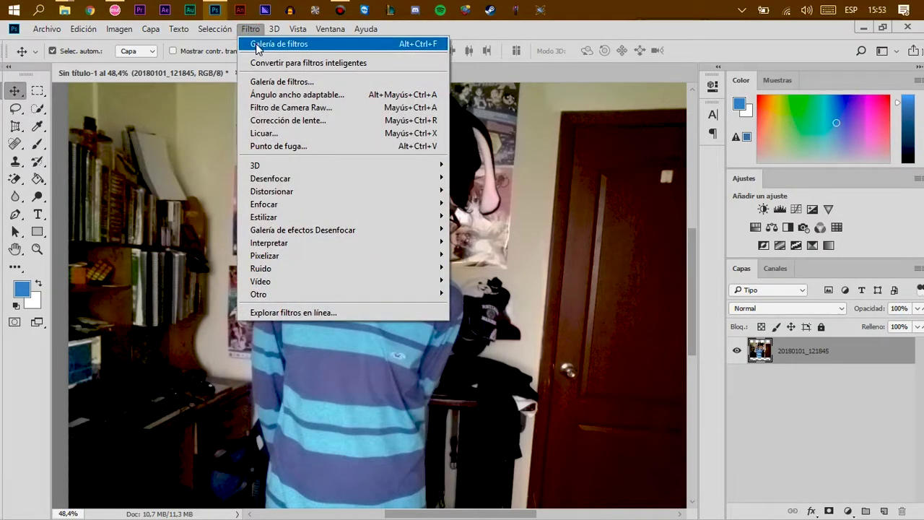
- Apply the blue Fotocopia filter, undo it with Ctrl+Z, and pick a new dark foreground colour
left_click(278, 44)
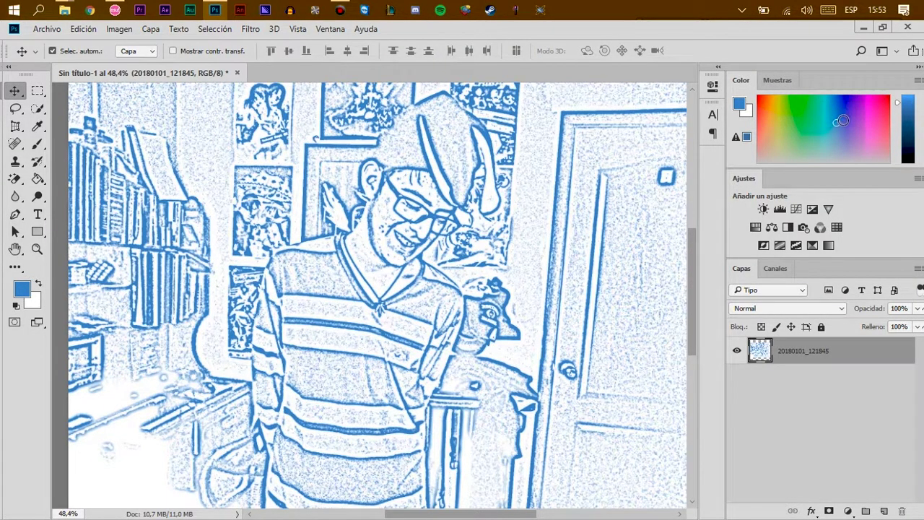
left_click_drag(842, 121, 852, 98)
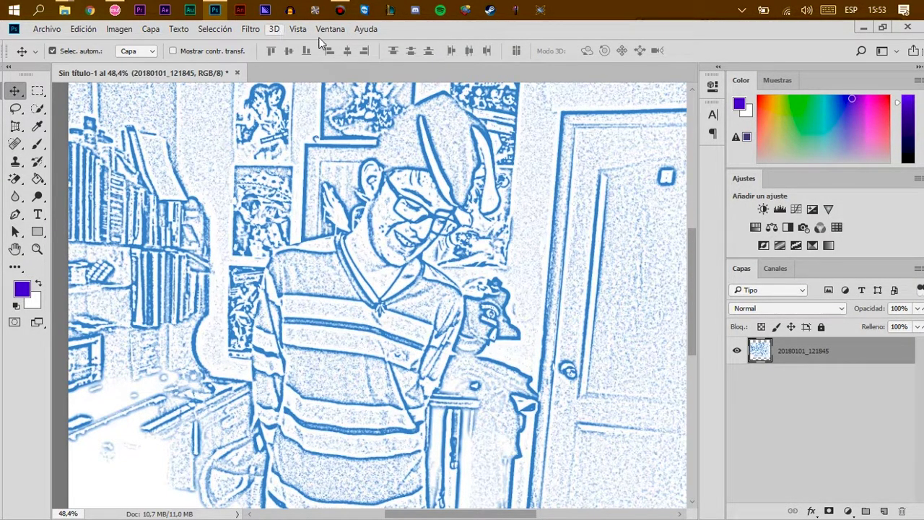
key("ctrl+z")
mouse_move(836, 118)
left_mouse_down()
mouse_move(901, 167)
mouse_move(895, 98)
mouse_move(908, 164)
left_mouse_up()
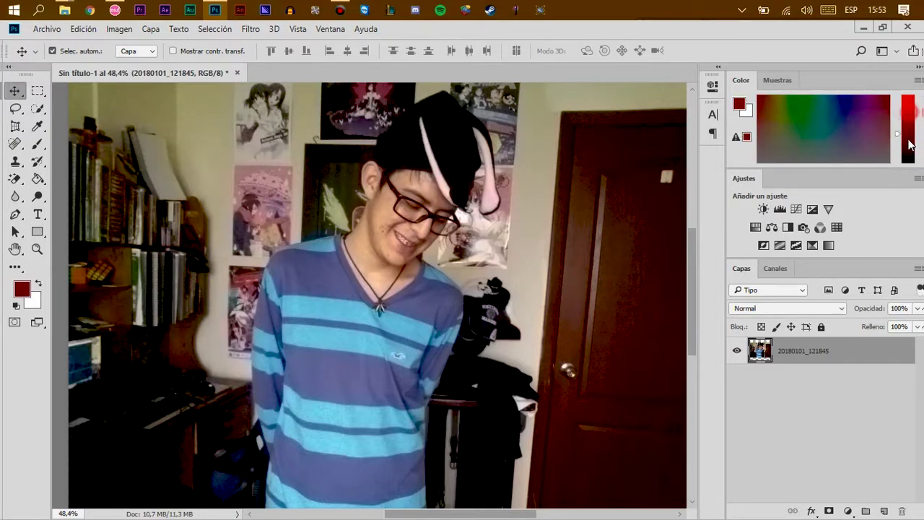
- Reapply Fotocopia via Filtro > Último filtro and set the foreground colour back to black
left_click(250, 29)
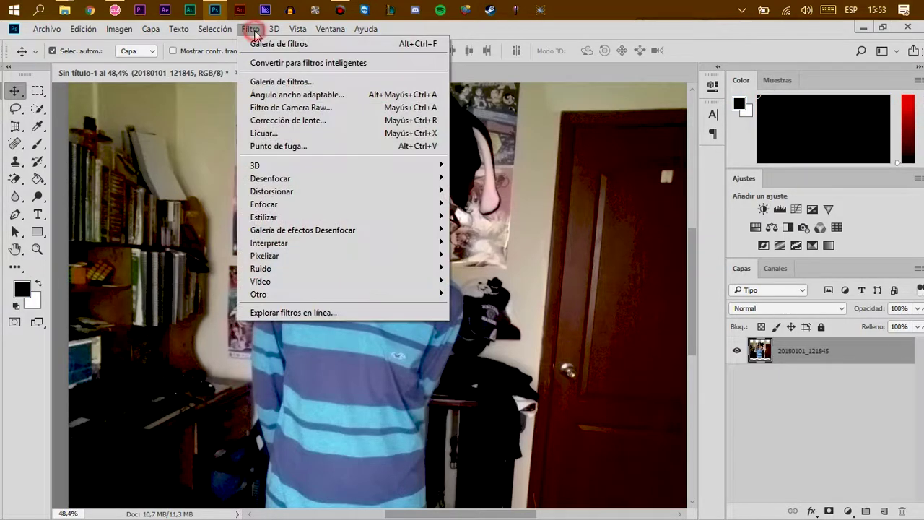
left_click(269, 41)
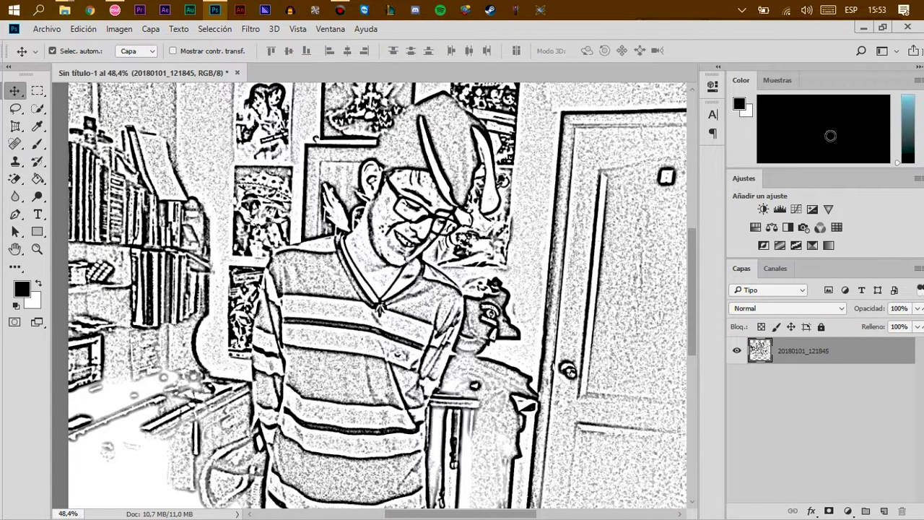
left_click_drag(908, 162, 908, 96)
mouse_move(830, 126)
left_mouse_down()
mouse_move(816, 107)
mouse_move(847, 141)
mouse_move(758, 97)
left_mouse_up()
left_click_drag(908, 96, 908, 162)
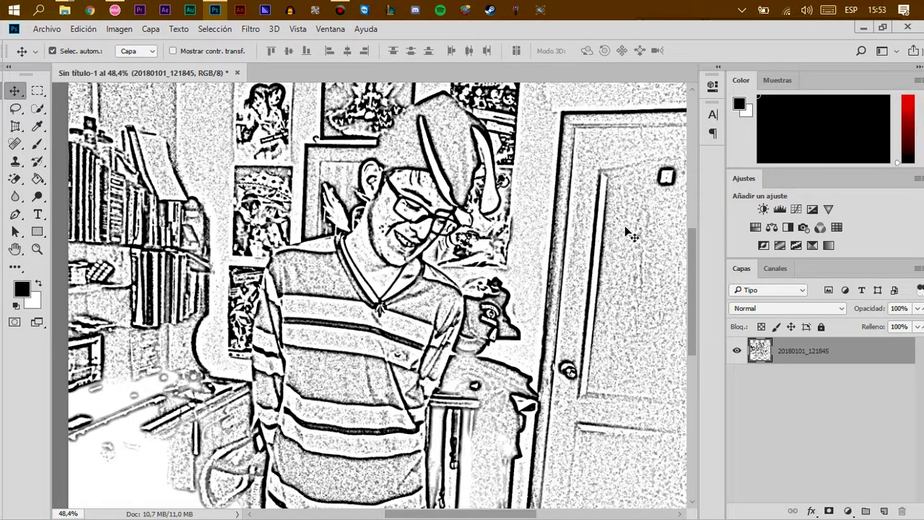
scroll(414, 247, "down", 2)
- Undo the black sketch effect to restore the colour photo
scroll(390, 267, "up", 3)
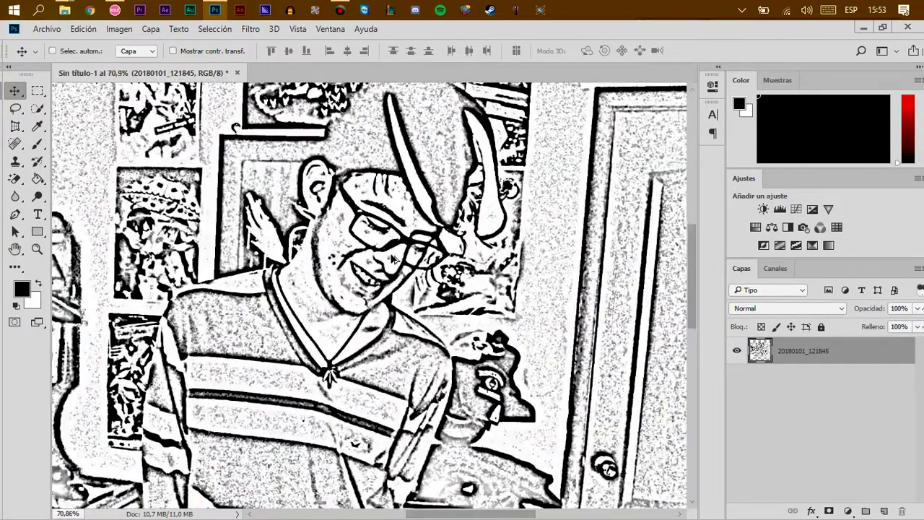
scroll(373, 288, "up", 3)
key("ctrl+z")
scroll(374, 289, "down", 4)
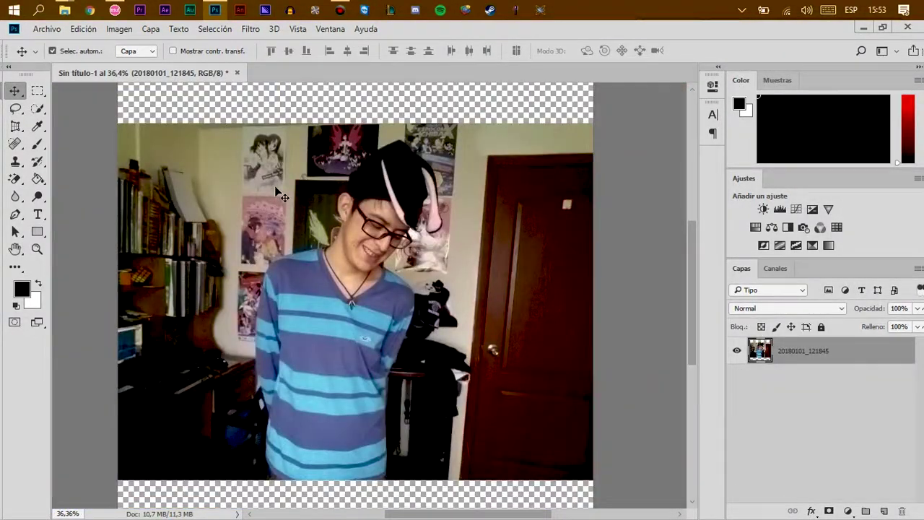
- Add a Corrección de lente vignette with amount -100 and midpoint +25
left_click(257, 33)
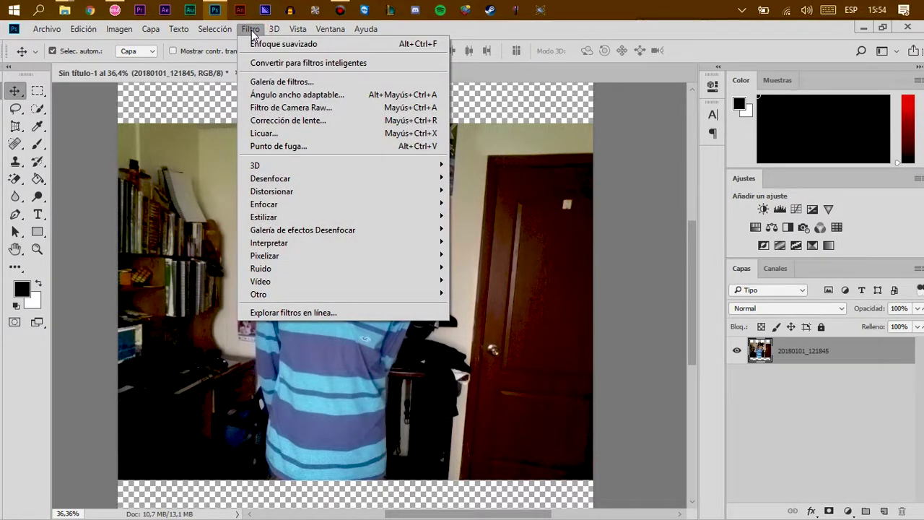
left_click(359, 121)
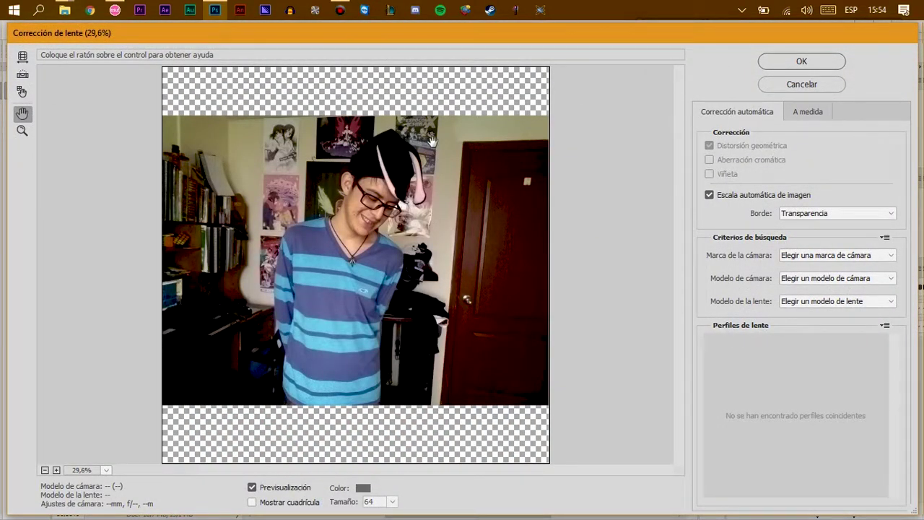
left_click(801, 113)
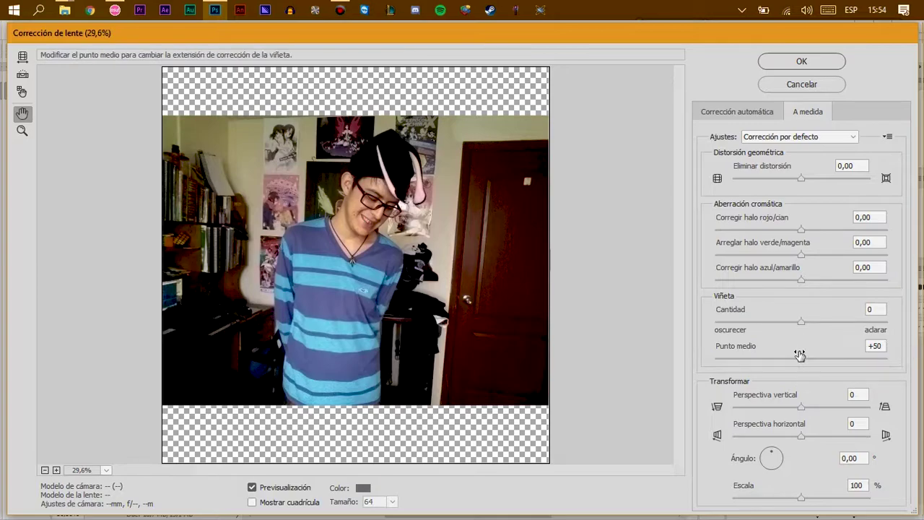
left_click_drag(802, 320, 738, 327)
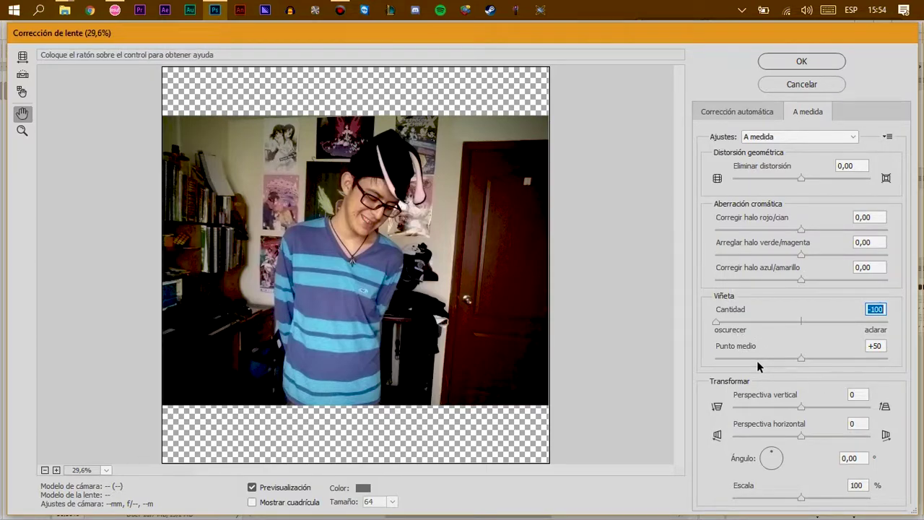
mouse_move(762, 359)
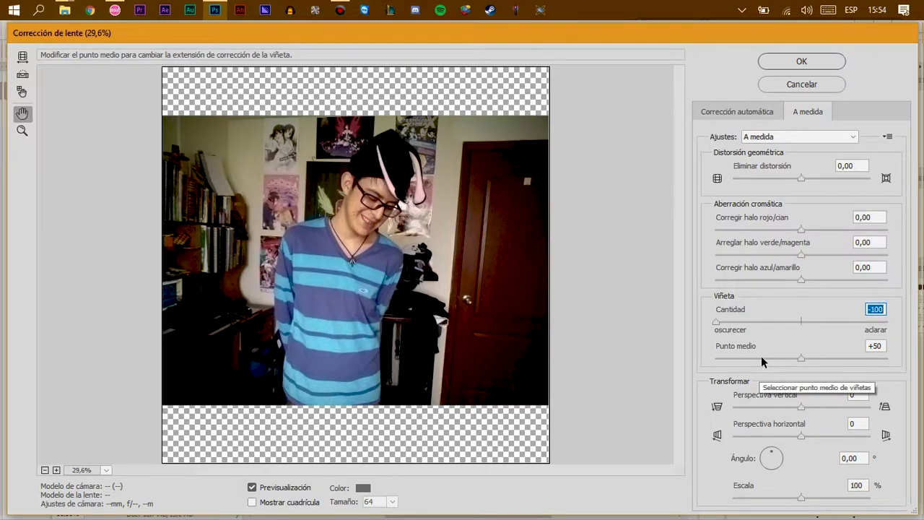
mouse_move(761, 356)
left_mouse_down()
mouse_move(729, 375)
mouse_move(779, 374)
left_mouse_up()
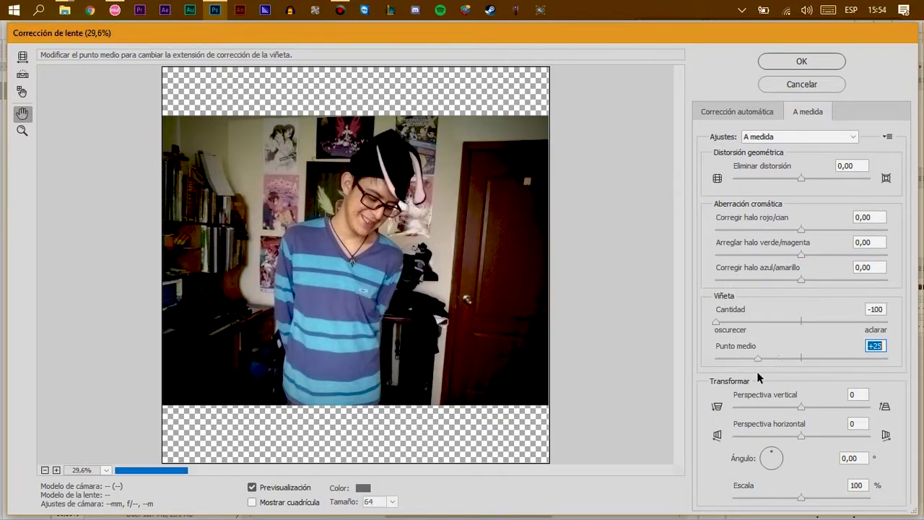
left_click(800, 61)
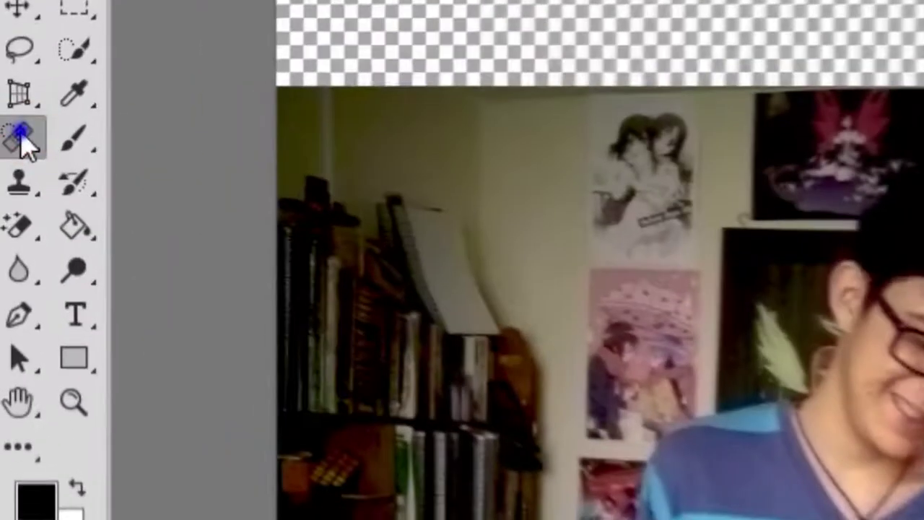
- Switch to the Herramienta Parche, zoom into the face, and toggle the photo layer's visibility
right_click(16, 144)
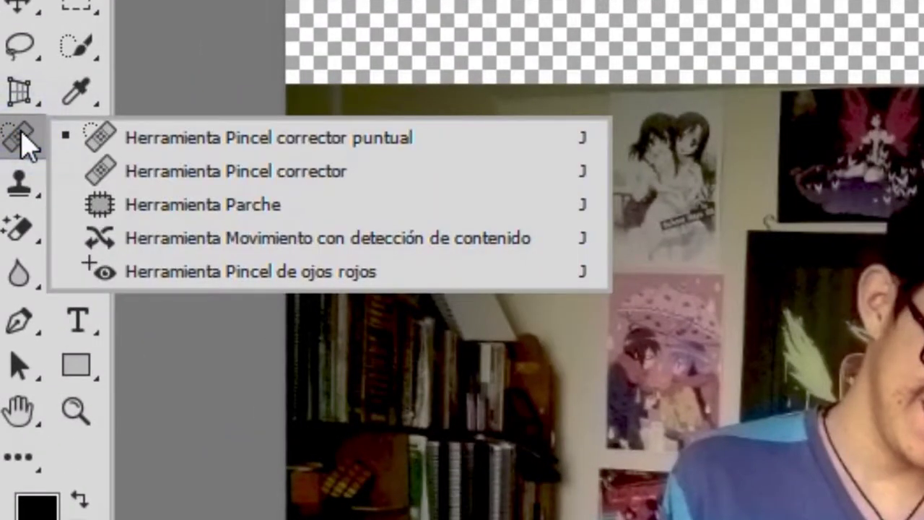
left_click(170, 209)
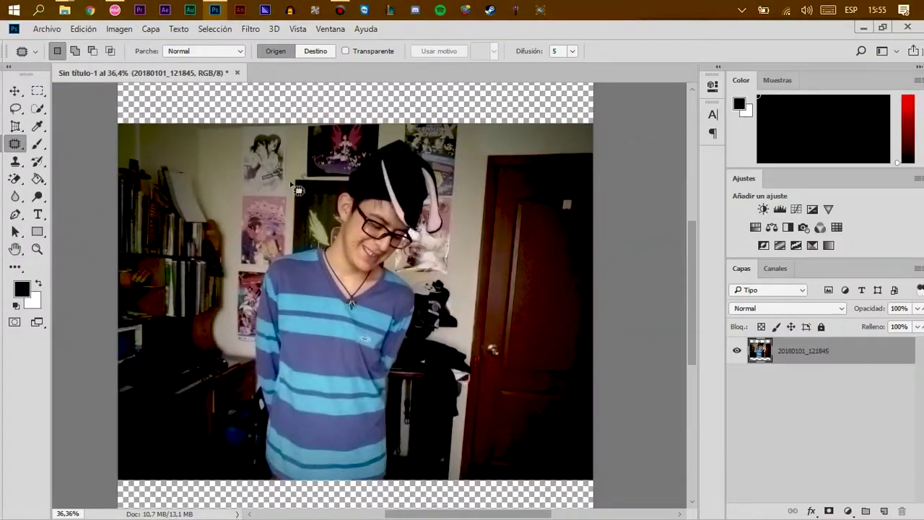
scroll(351, 240, "up", 1)
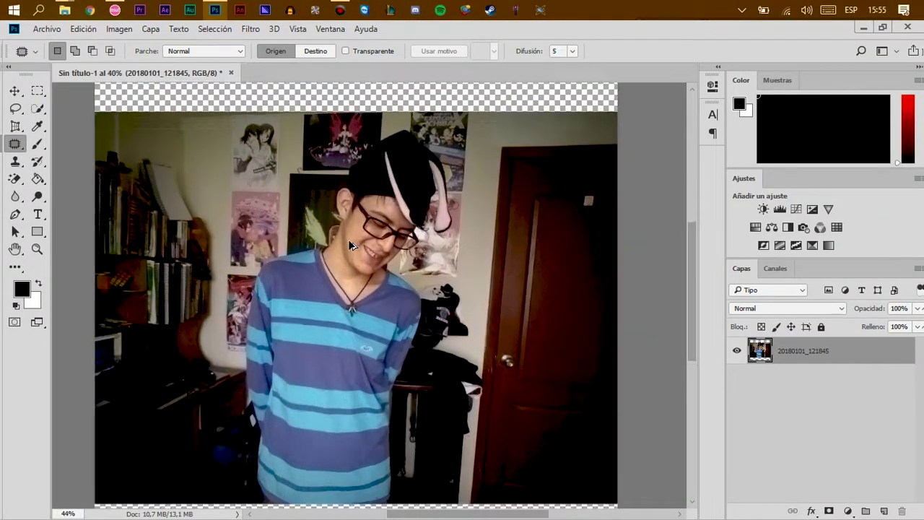
scroll(351, 240, "up", 3)
scroll(351, 240, "up", 3)
scroll(383, 254, "down", 2)
scroll(383, 256, "down", 2)
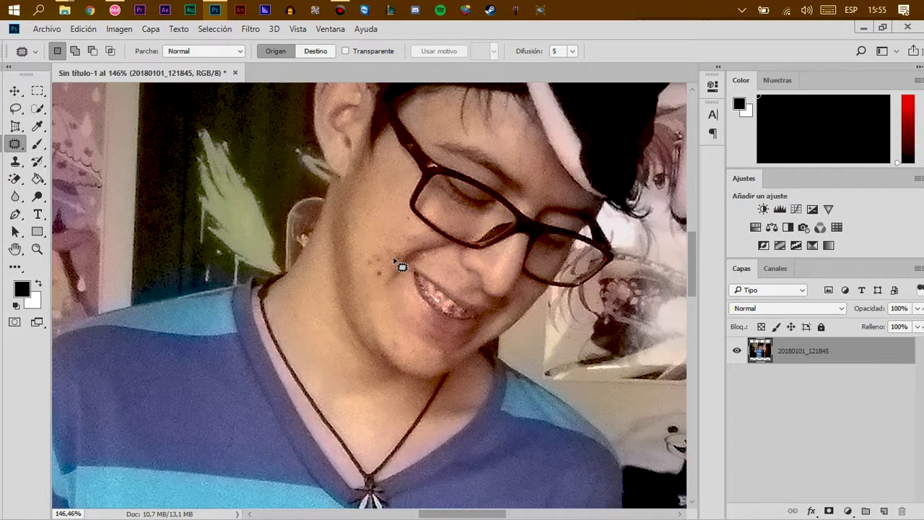
left_click(737, 351)
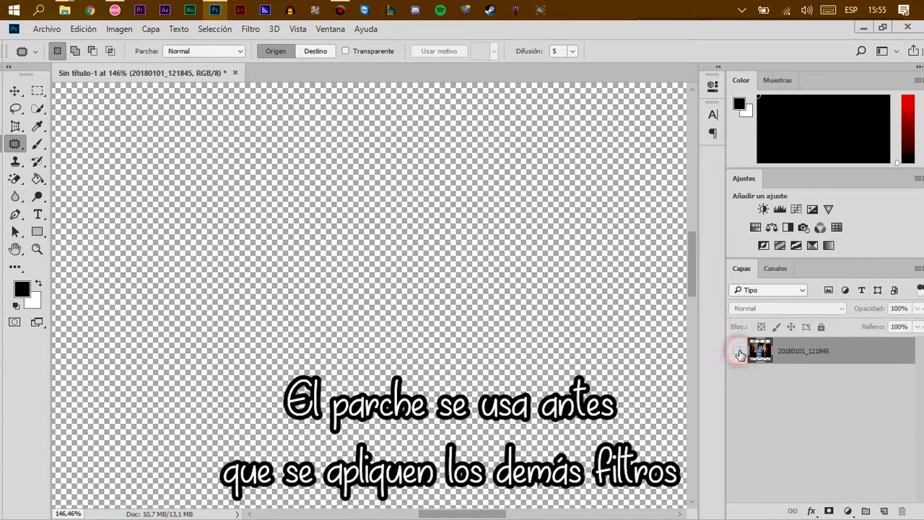
left_click(738, 351)
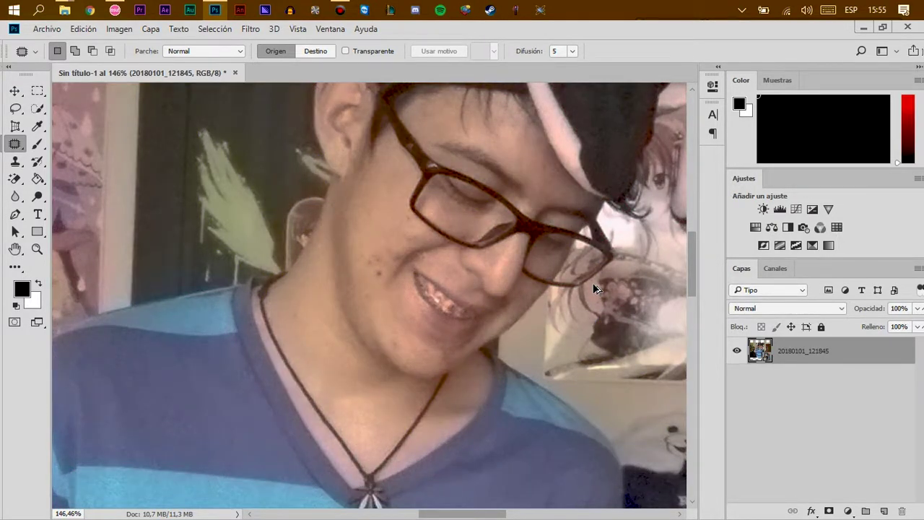
- Step back to before the filters and outline the dark spot on the cheek
key("ctrl+z")
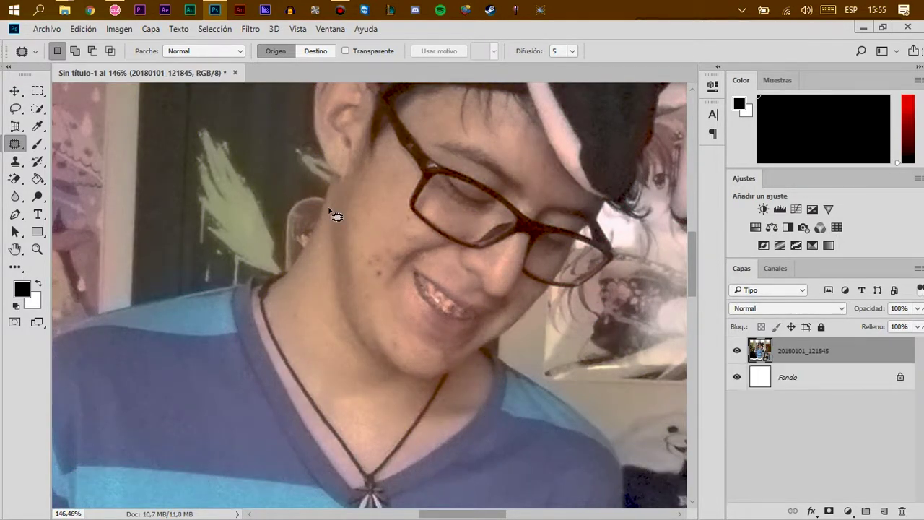
scroll(361, 243, "down", 2)
scroll(361, 242, "down", 2)
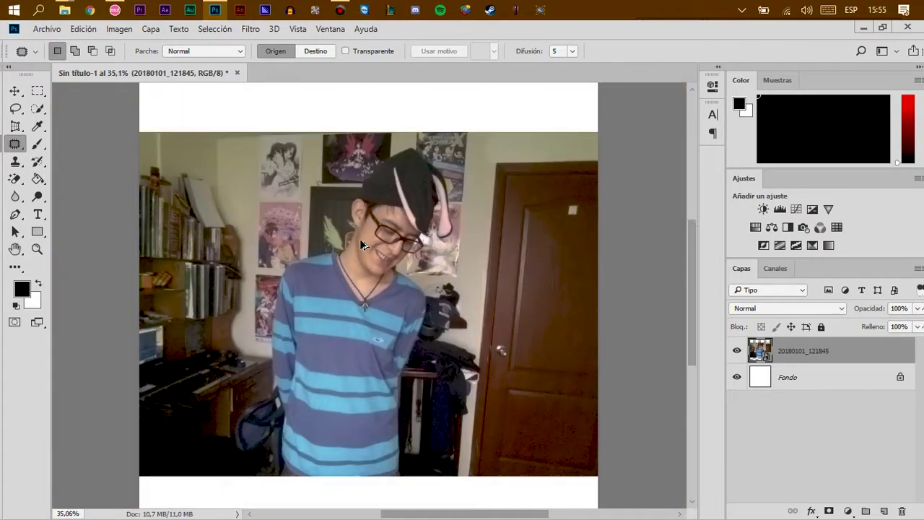
scroll(361, 243, "up", 1)
scroll(361, 243, "up", 3)
scroll(382, 265, "up", 2)
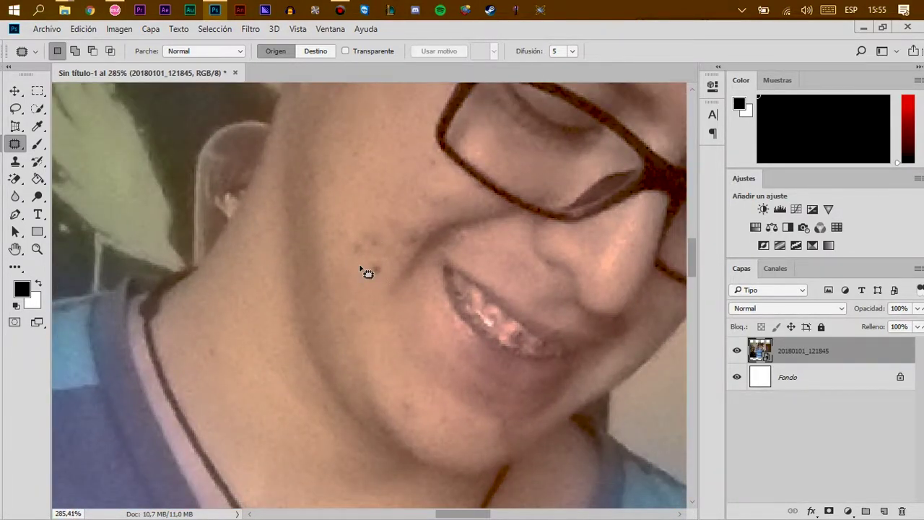
scroll(400, 255, "up", 2)
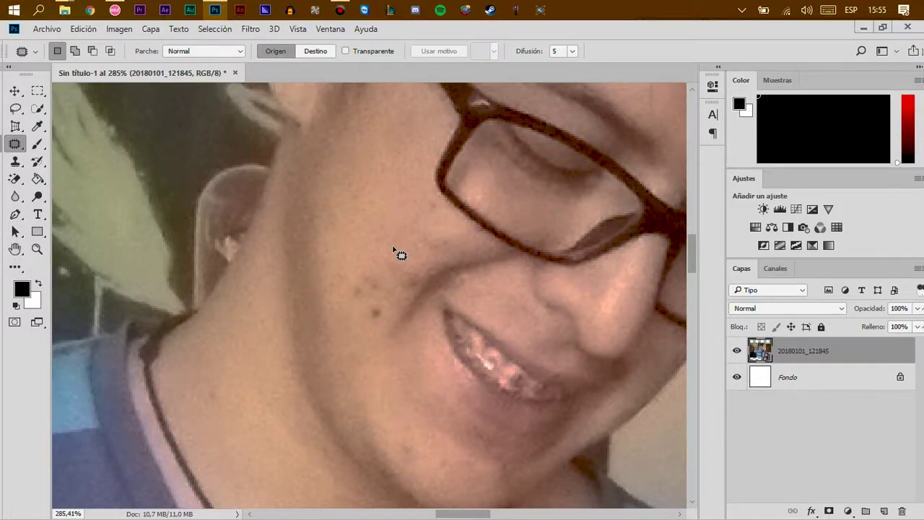
scroll(366, 326, "up", 1)
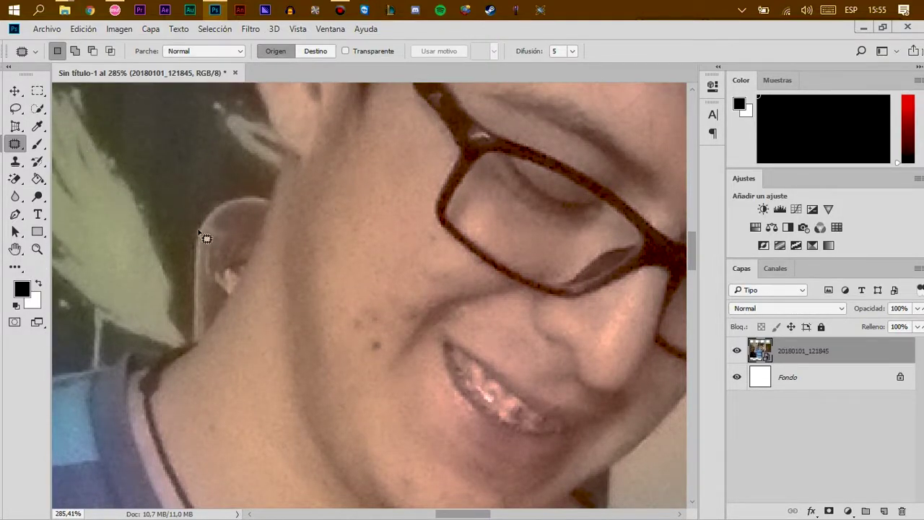
mouse_move(355, 310)
left_mouse_down()
mouse_move(391, 321)
mouse_move(350, 312)
mouse_move(355, 324)
left_mouse_up()
- Decline the rasterize prompt, then rasterize the photo layer from its right-click menu
left_click(365, 322)
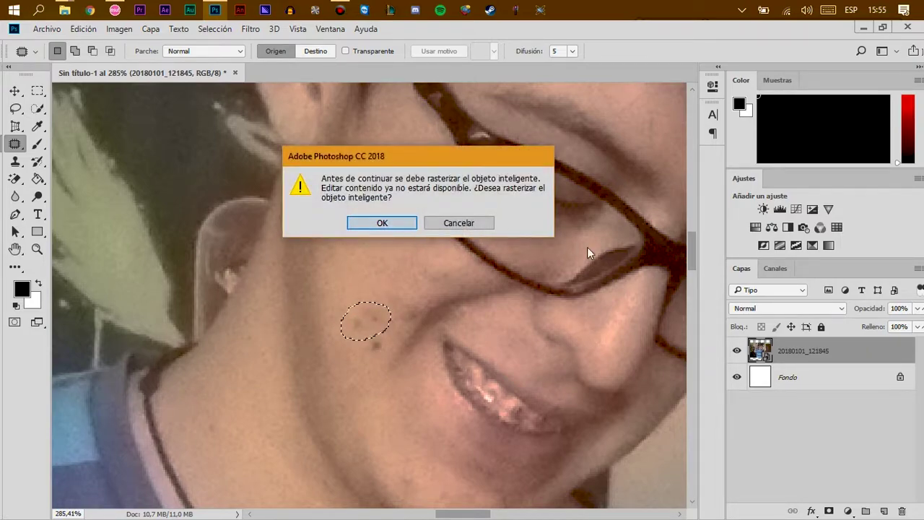
left_click(468, 223)
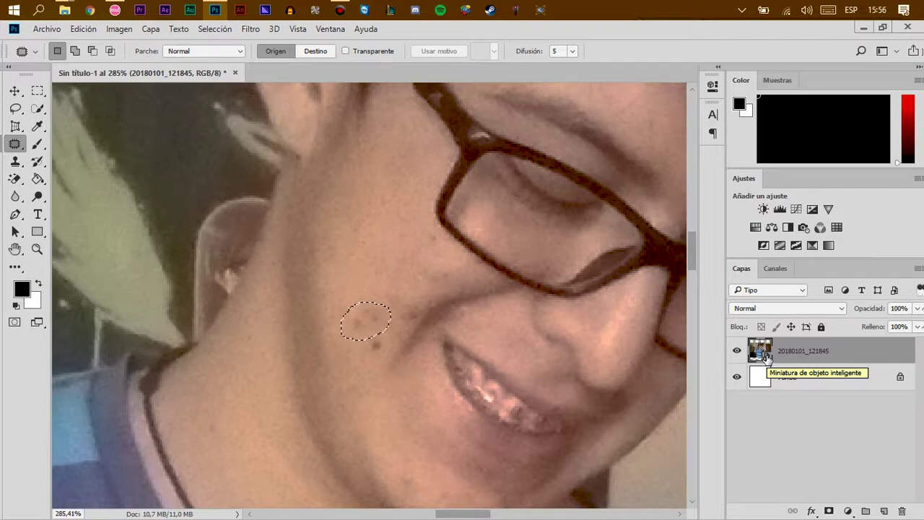
right_click(765, 355)
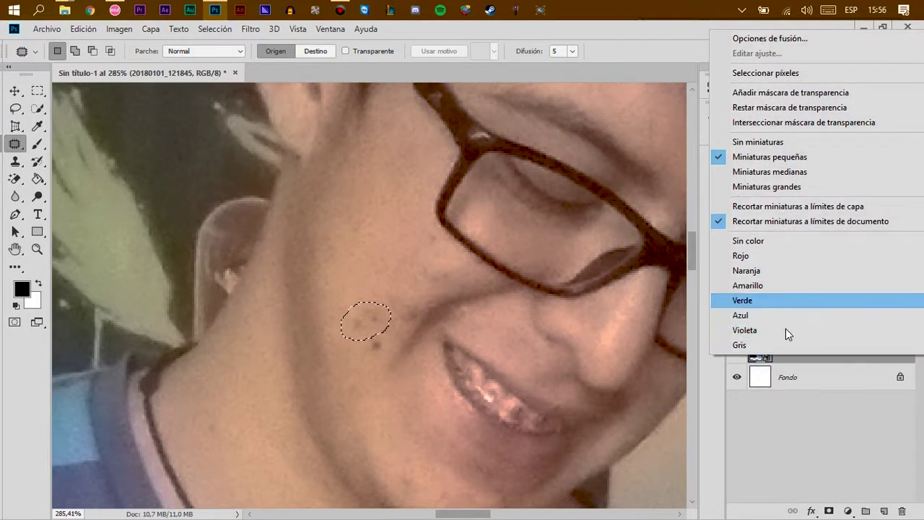
left_click(790, 388)
right_click(795, 351)
left_click(539, 325)
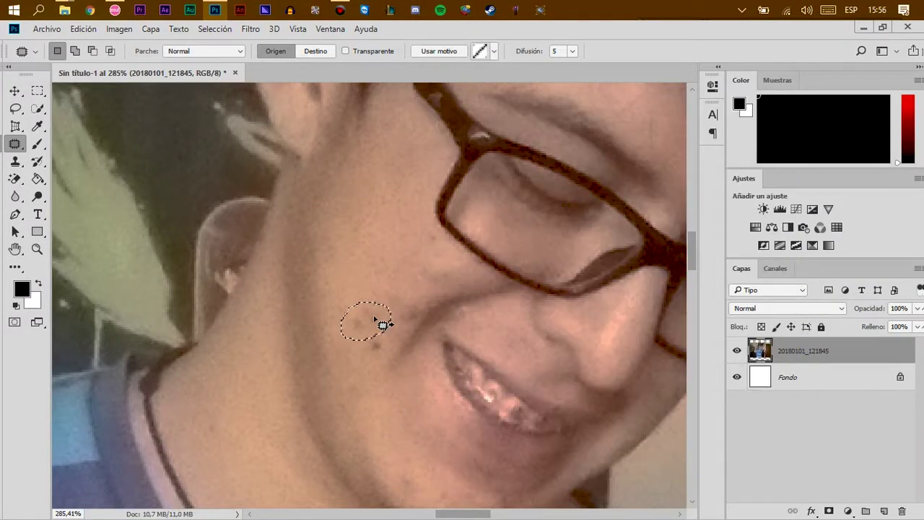
- Patch four cheek blemishes with nearby clean skin, deselecting each, then undo the mole patch
left_click_drag(373, 320, 364, 280)
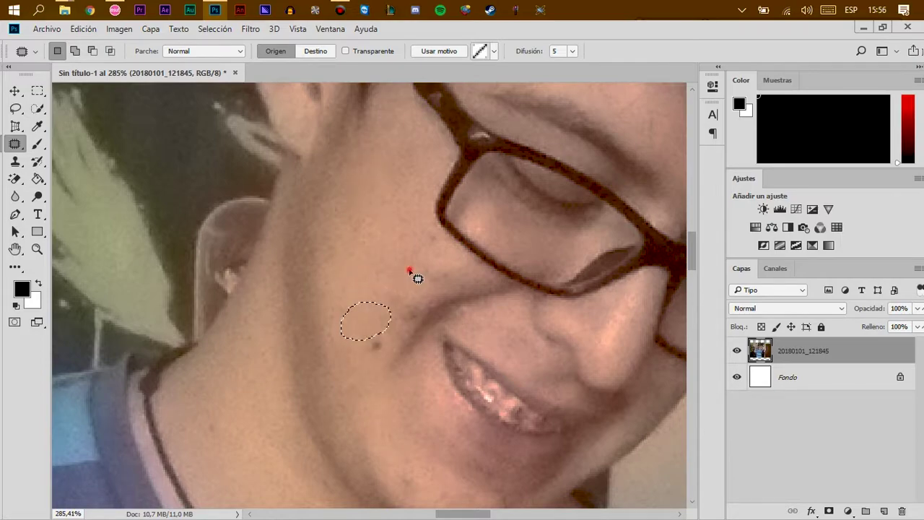
key("ctrl+d")
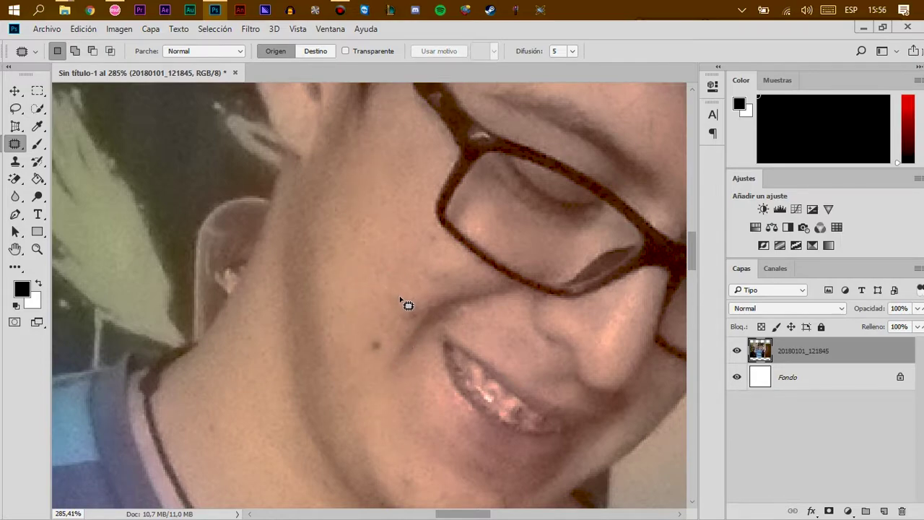
mouse_move(397, 296)
left_mouse_down()
mouse_move(416, 295)
mouse_move(407, 314)
mouse_move(375, 268)
left_mouse_up()
key("ctrl+d")
left_click_drag(429, 241, 380, 270)
key("ctrl+d")
left_click_drag(371, 331, 405, 379)
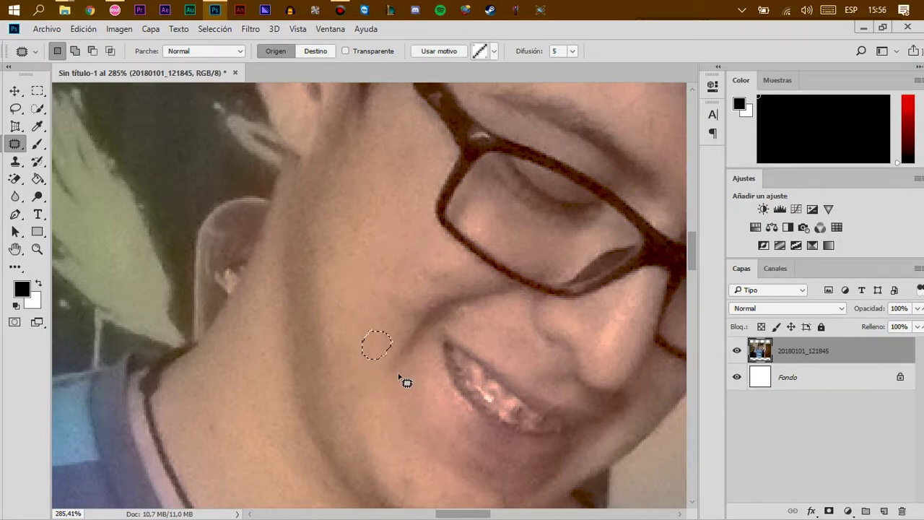
key("ctrl+d")
key("ctrl+alt+z")
key("ctrl+alt+z")
left_click(405, 381)
scroll(375, 374, "down", 2)
- Zoom to the forehead and make a first blemish selection, then discard it
scroll(373, 369, "down", 2)
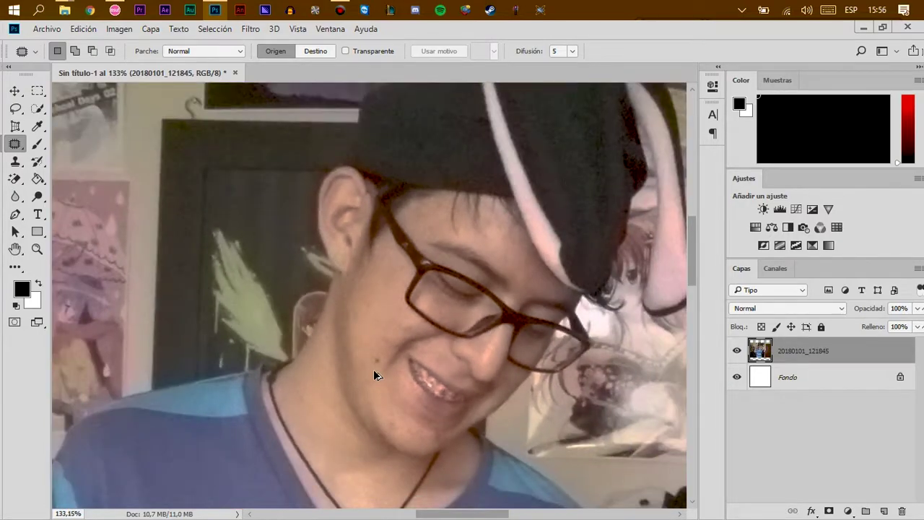
scroll(373, 369, "down", 2)
scroll(380, 376, "down", 2)
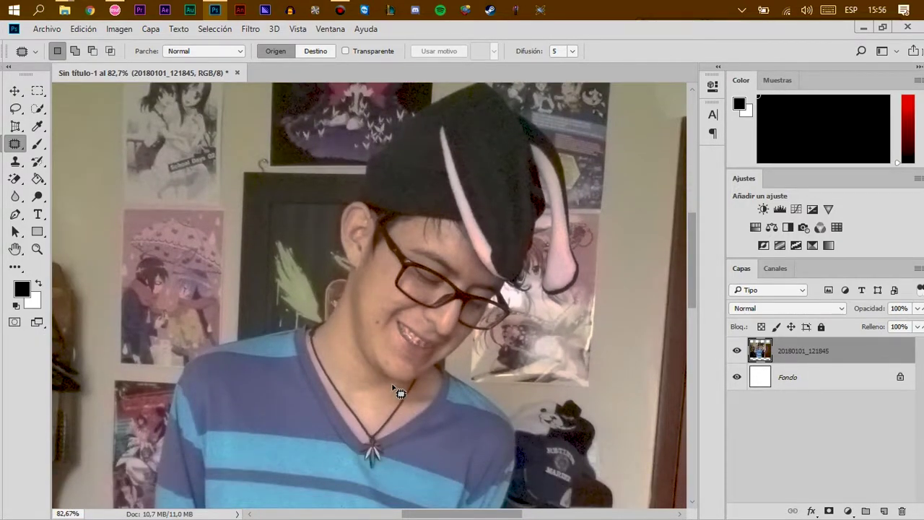
scroll(450, 264, "up", 2)
scroll(454, 261, "up", 2)
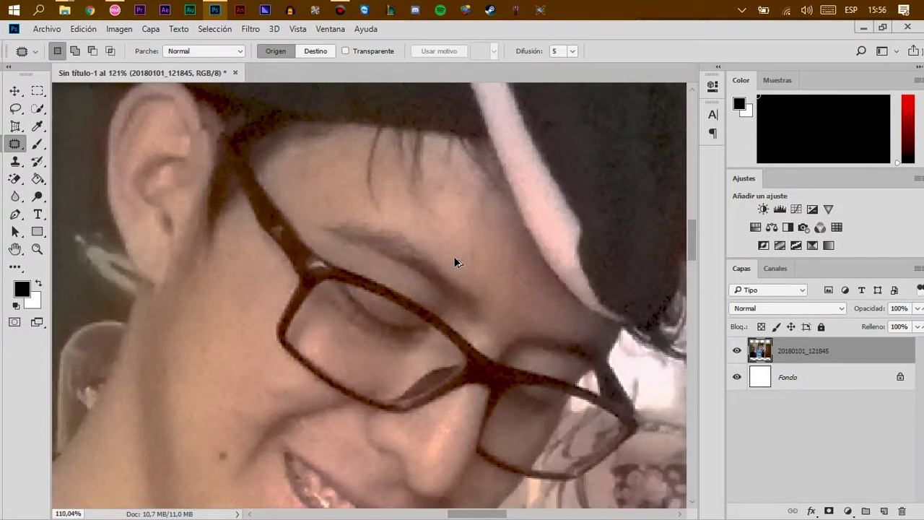
scroll(456, 262, "down", 3)
scroll(443, 230, "up", 2)
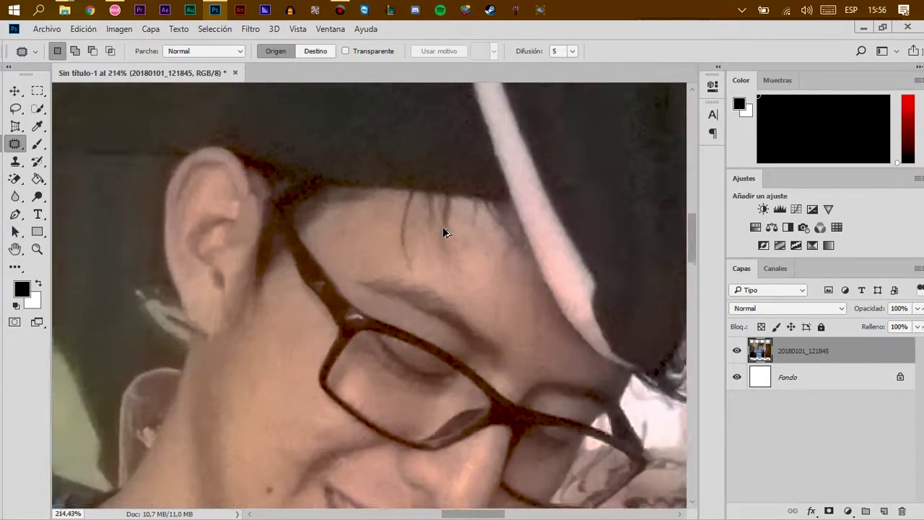
scroll(418, 260, "up", 2)
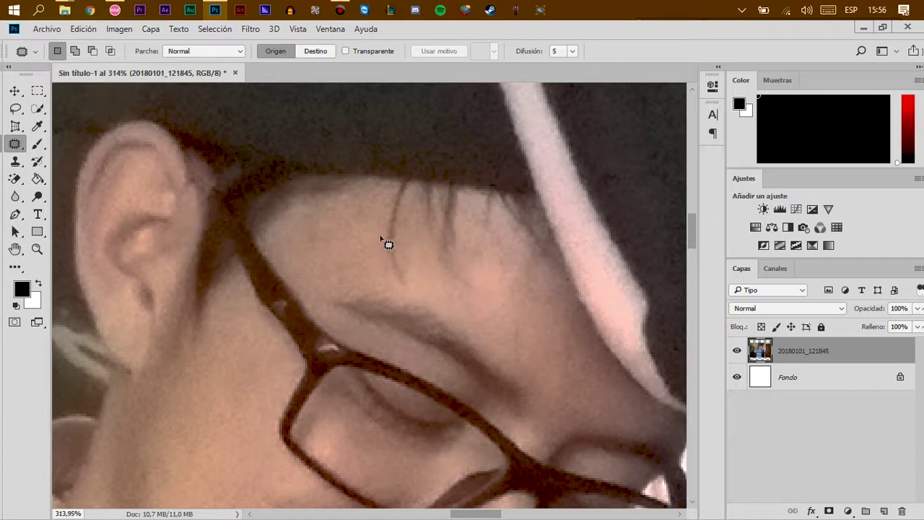
mouse_move(377, 242)
left_mouse_down()
mouse_move(381, 197)
mouse_move(390, 275)
left_mouse_up()
left_click_drag(377, 204, 369, 256)
left_click(439, 274)
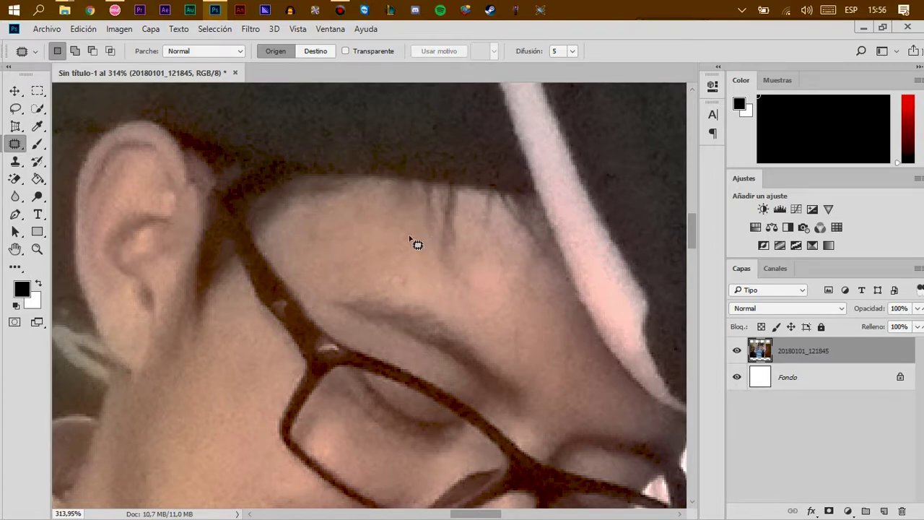
- Reselect the forehead blemish plus a second area and drag it onto clean skin
mouse_move(412, 190)
left_mouse_down()
mouse_move(464, 215)
mouse_move(448, 192)
mouse_move(414, 191)
left_mouse_up()
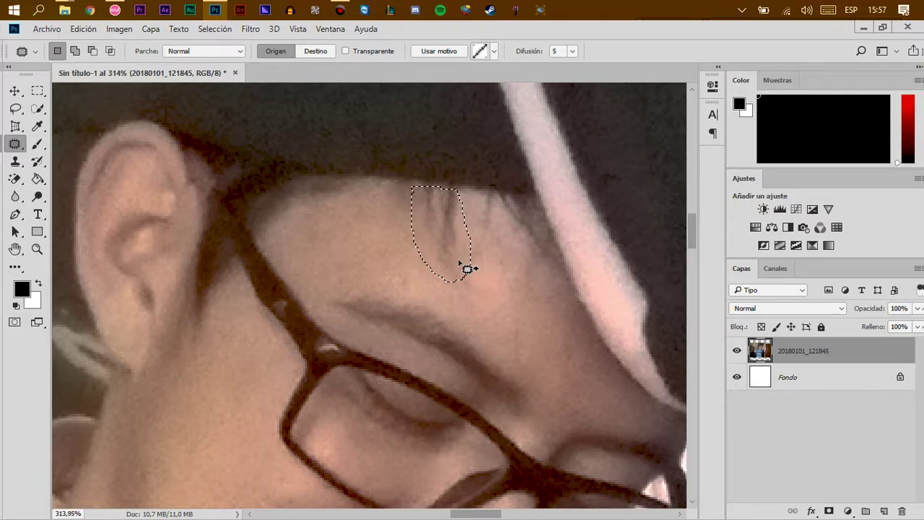
left_click_drag(453, 254, 409, 269)
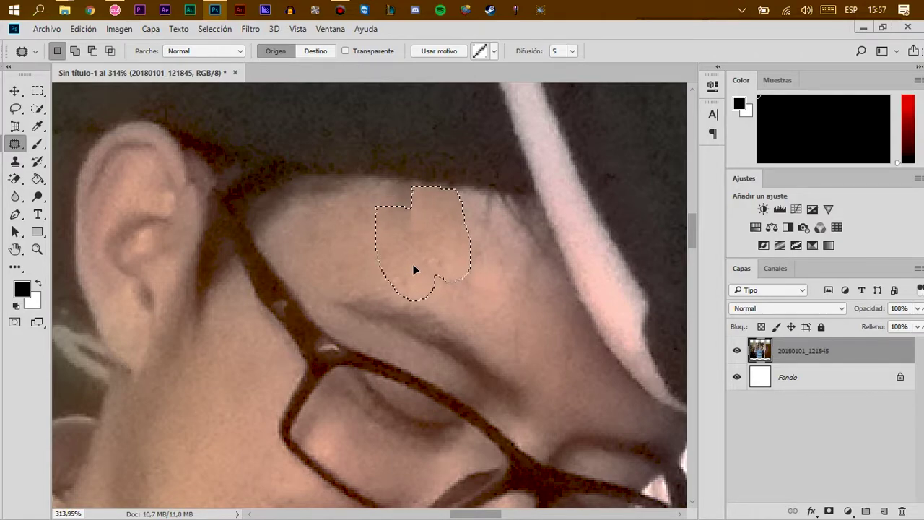
left_click_drag(410, 270, 470, 296)
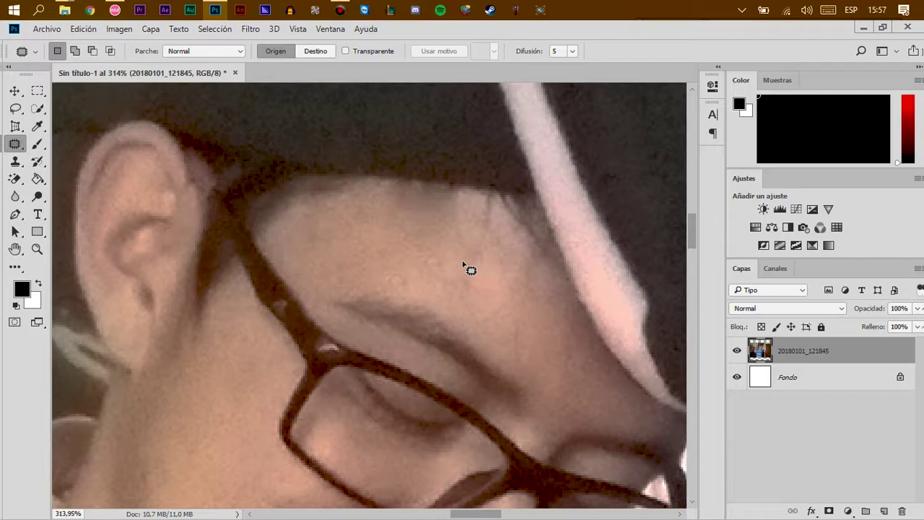
- Adjust the zoom and make the photo layer active with the Move tool
scroll(465, 264, "down", 5)
scroll(462, 260, "down", 3)
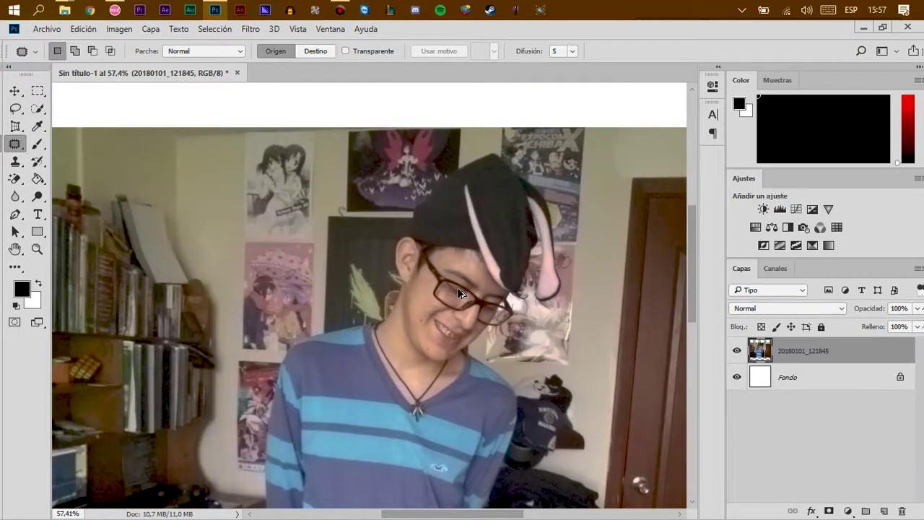
scroll(457, 287, "down", 2)
scroll(395, 225, "up", 3)
scroll(390, 217, "up", 1)
scroll(325, 238, "down", 2)
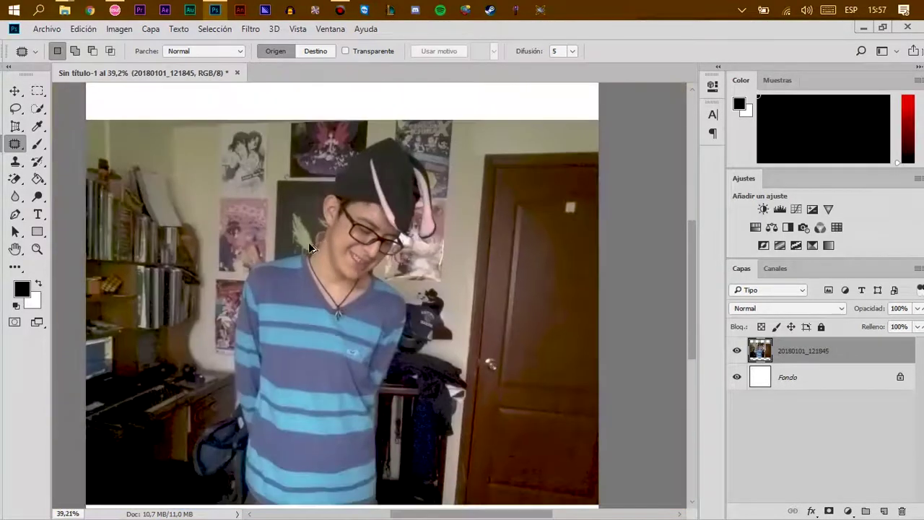
scroll(282, 278, "up", 2)
scroll(303, 288, "down", 2)
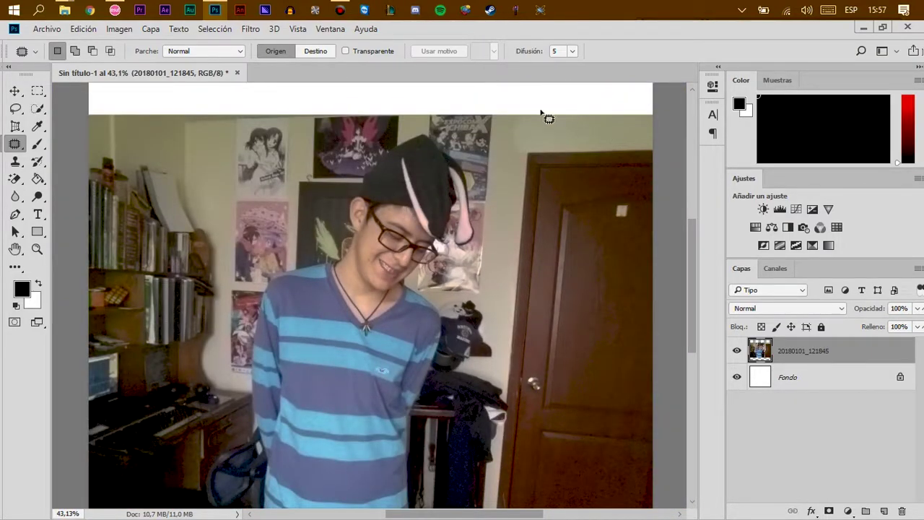
left_click(15, 90)
left_click(176, 96)
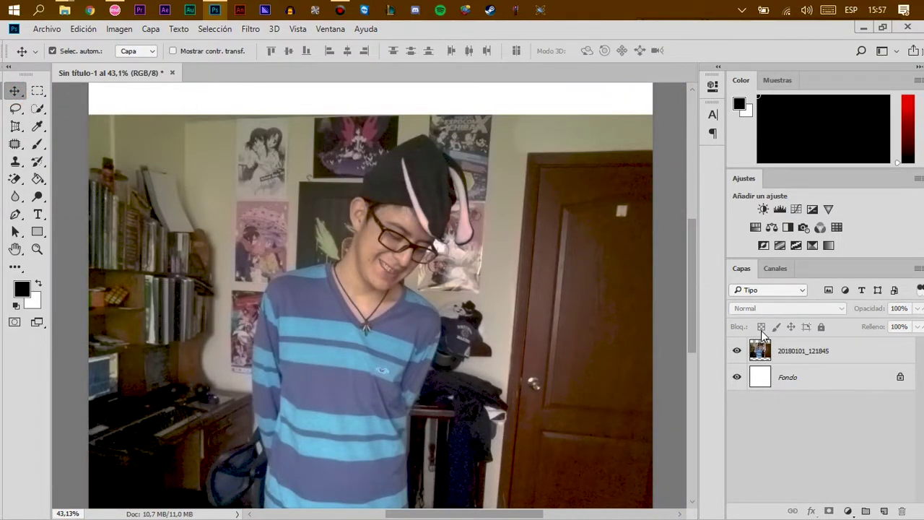
left_click(782, 361)
- Apply Brightness/Contrast with contrast 56 and increased brightness
left_click(119, 29)
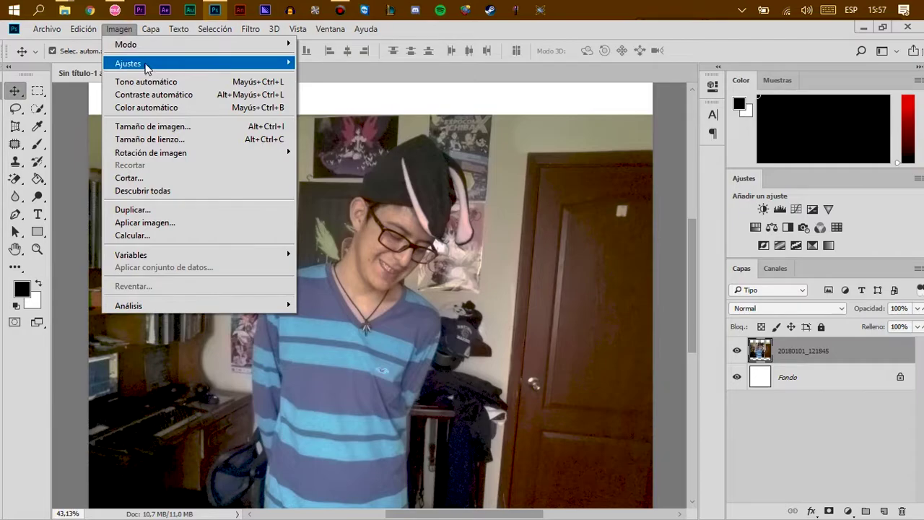
left_click(144, 62)
left_click(337, 62)
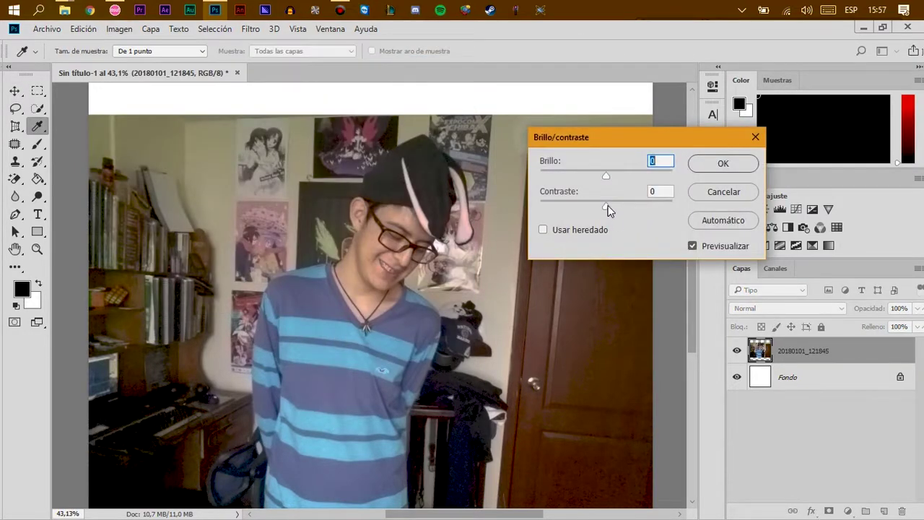
mouse_move(601, 201)
left_mouse_down()
mouse_move(571, 209)
mouse_move(646, 207)
left_mouse_up()
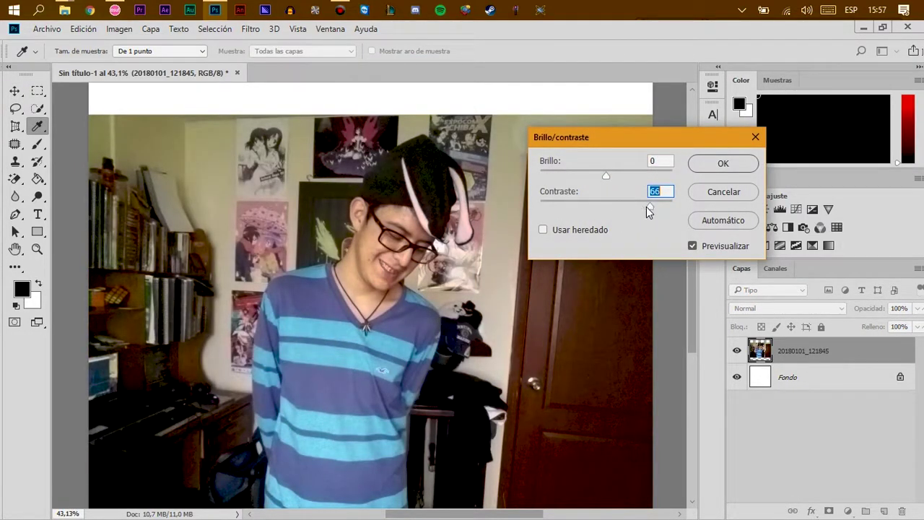
left_click_drag(606, 176, 623, 179)
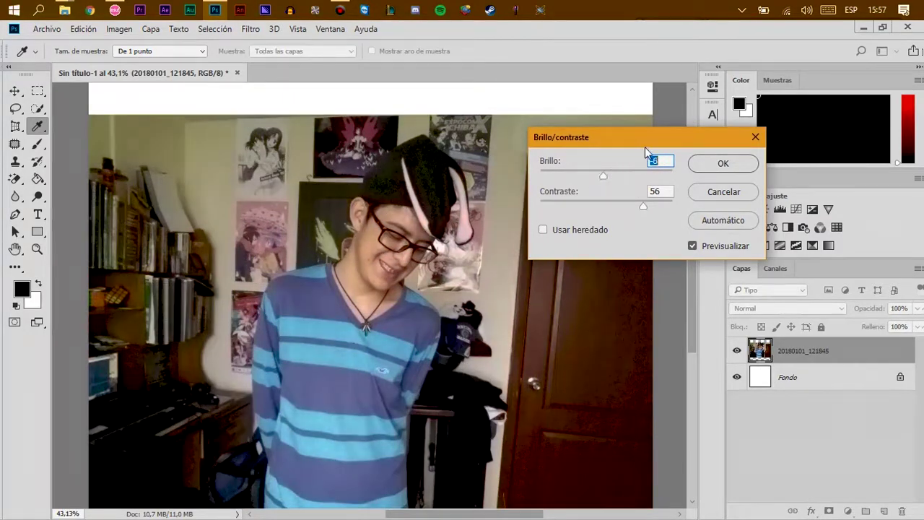
left_click(699, 161)
- Apply an Exposure adjustment of -0.49 to the photo
left_click(120, 29)
left_click(148, 63)
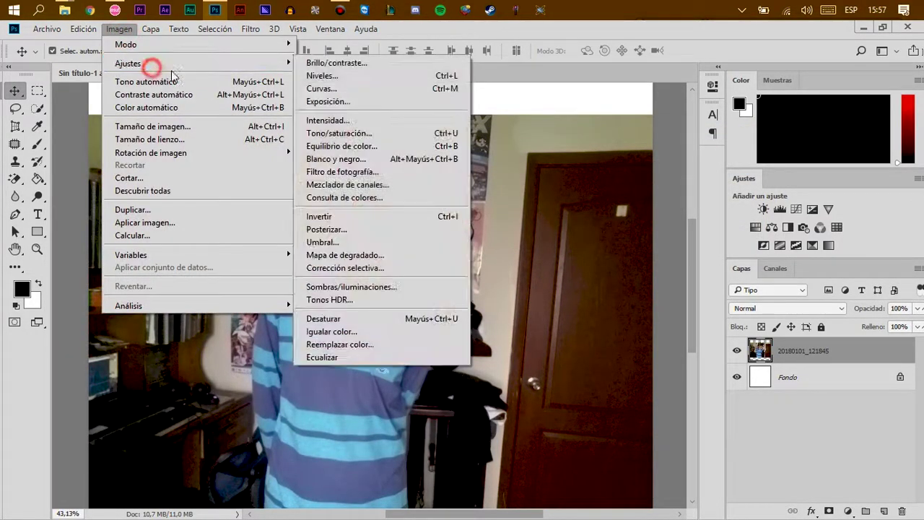
left_click(362, 101)
left_click_drag(404, 123, 601, 146)
left_click(592, 210)
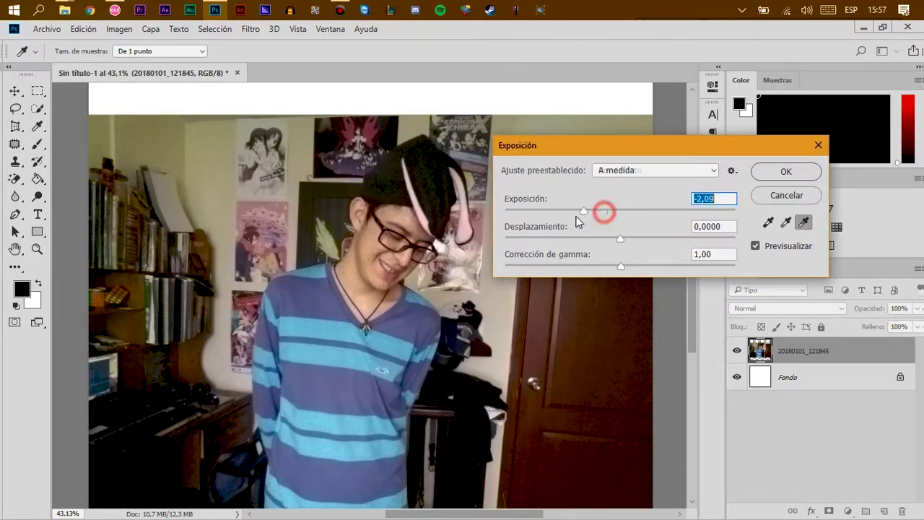
mouse_move(592, 210)
left_mouse_down()
mouse_move(612, 210)
mouse_move(639, 238)
mouse_move(617, 234)
left_mouse_up()
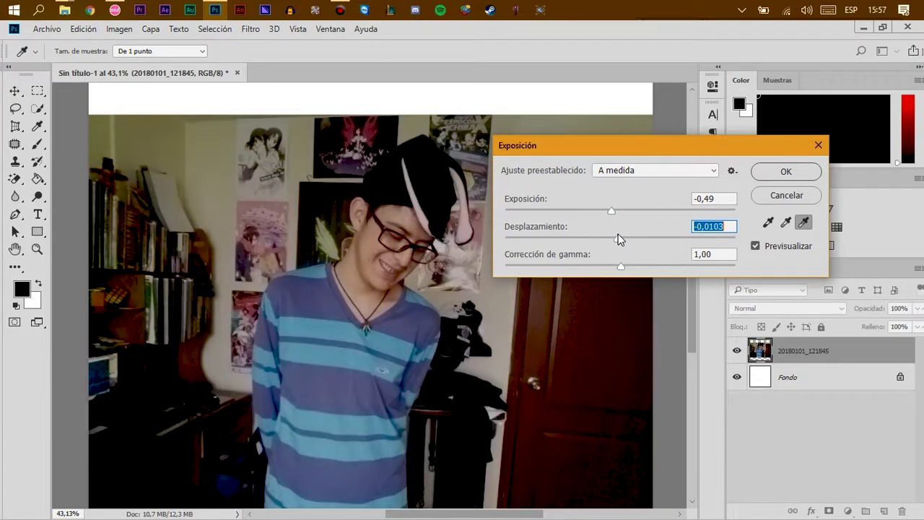
left_click(767, 174)
left_click(119, 29)
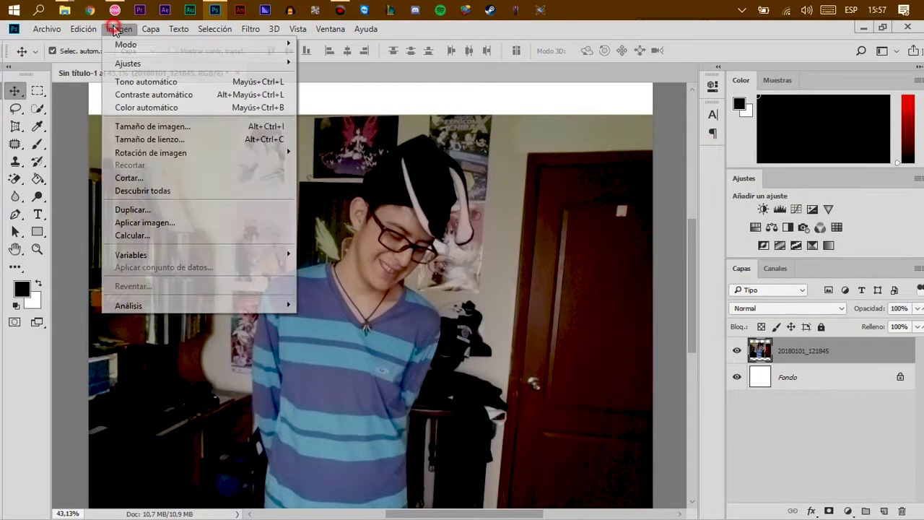
mouse_move(145, 63)
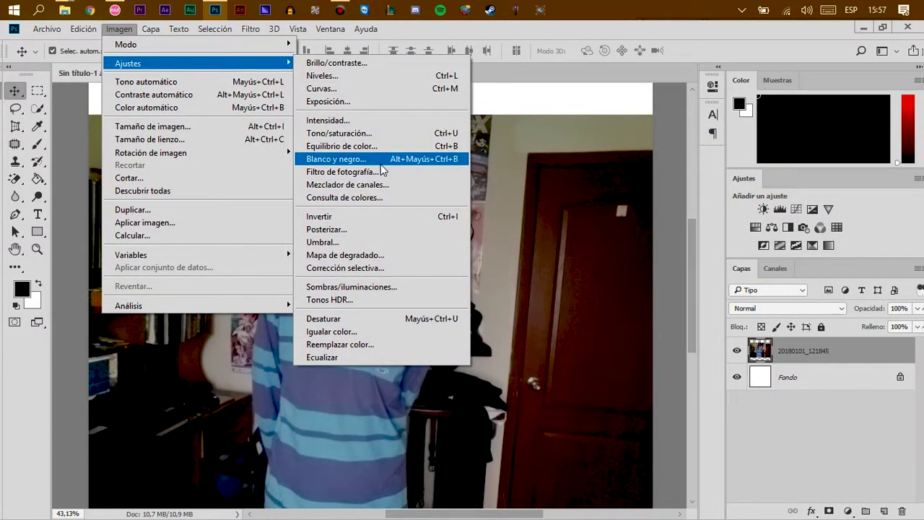
- Try purple and pink-red (#f29090) Photo Filter colours at different densities
left_click(383, 172)
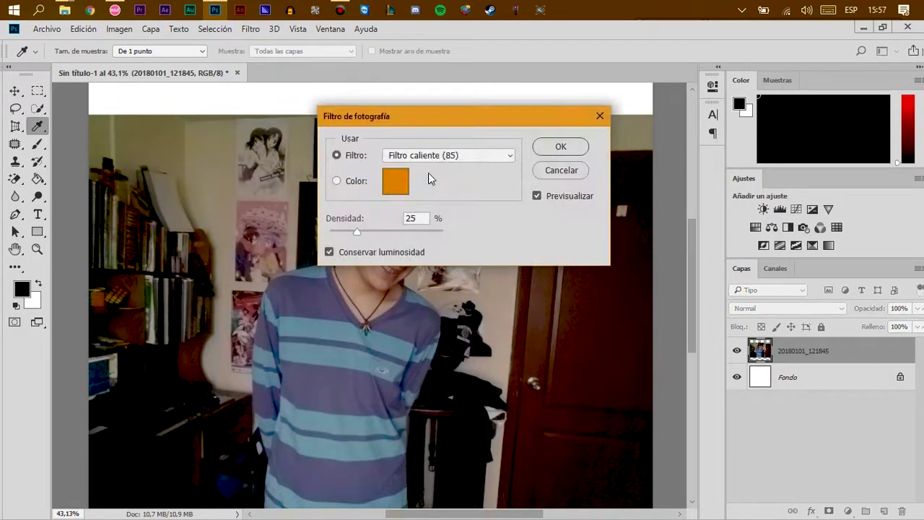
left_click_drag(428, 124, 588, 142)
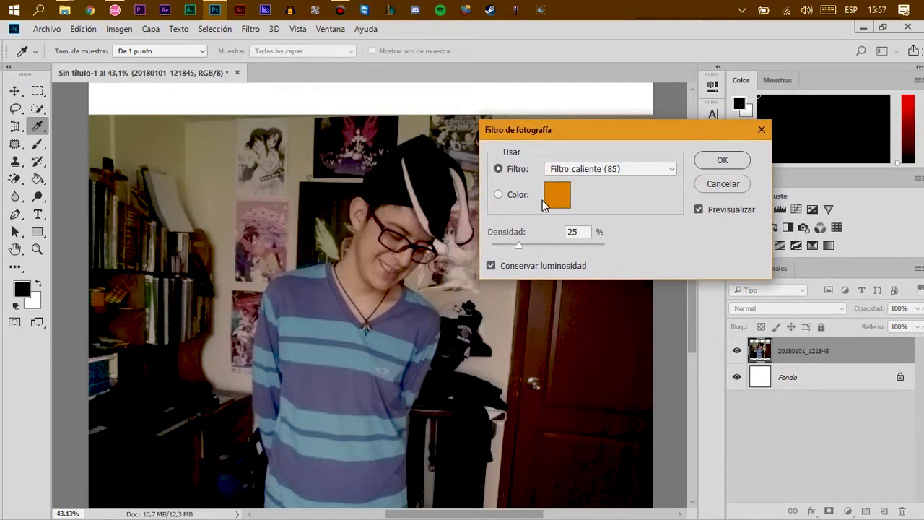
left_click_drag(517, 246, 572, 246)
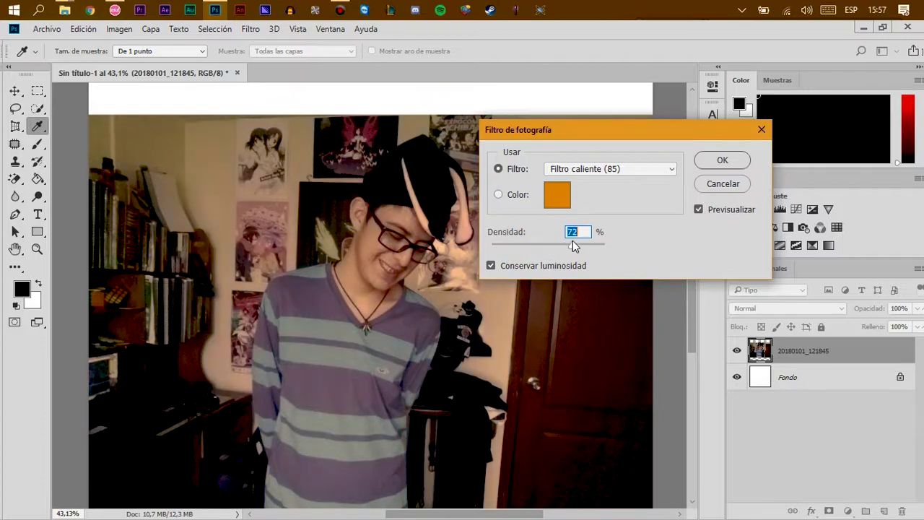
left_click(557, 194)
left_click(383, 172)
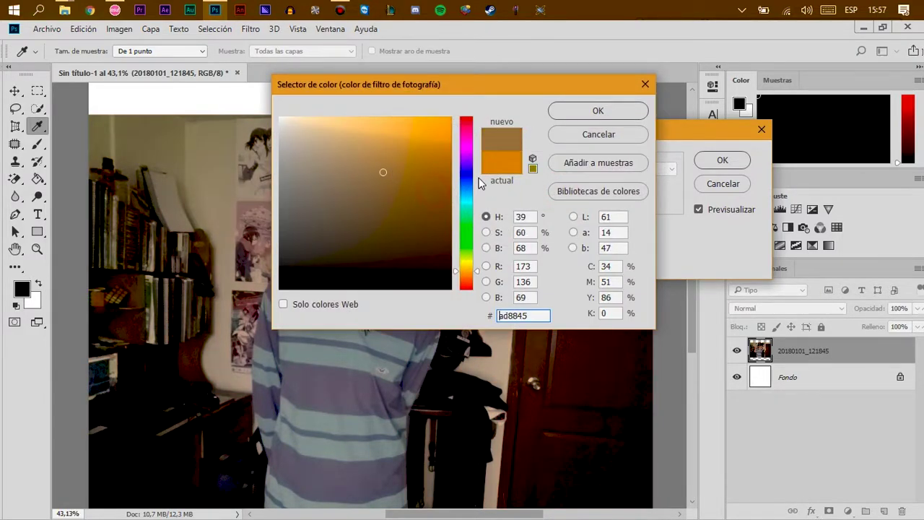
left_click(467, 168)
left_click(379, 123)
left_click(598, 111)
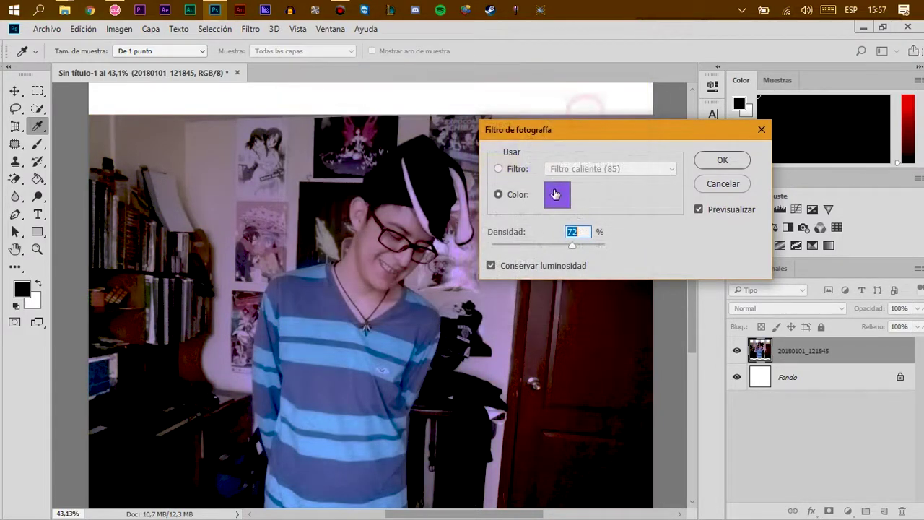
left_click(559, 196)
type("f29090")
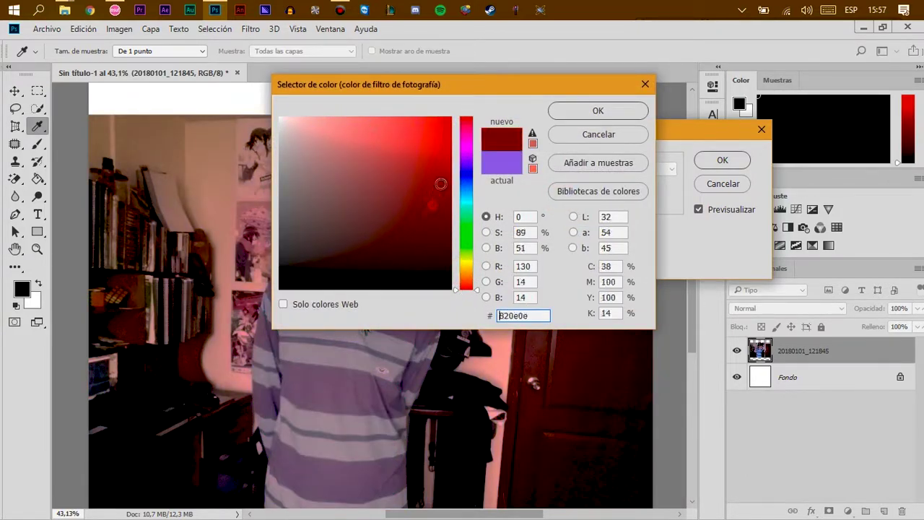
left_click(581, 115)
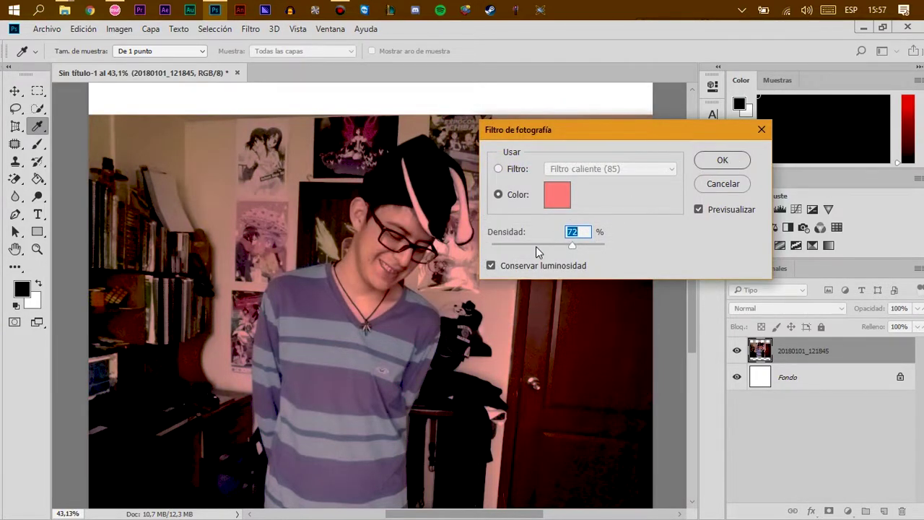
mouse_move(537, 246)
left_mouse_down()
mouse_move(527, 245)
mouse_move(660, 253)
mouse_move(551, 246)
left_mouse_up()
- Set the photo filter to pure red #ff0000 at 40% density and apply it
left_click(555, 196)
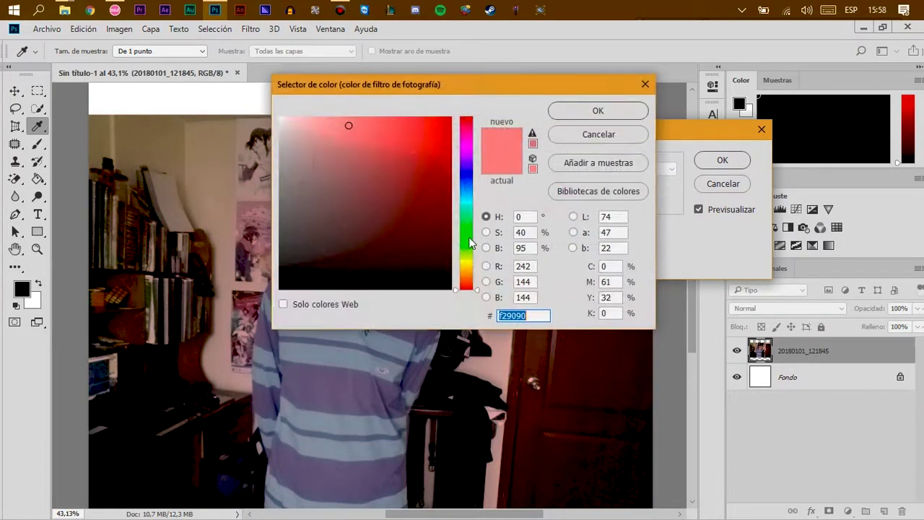
type("ff0000")
left_click(606, 112)
left_click_drag(547, 245, 554, 246)
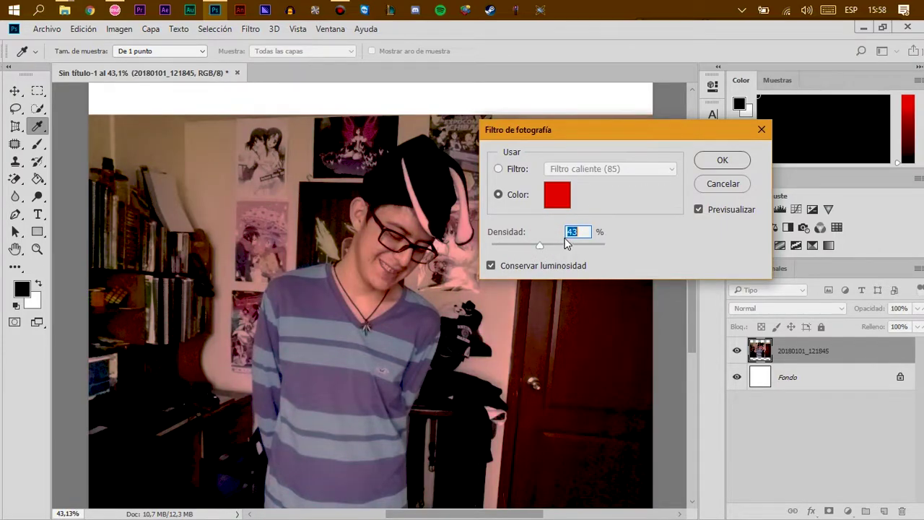
type("40")
left_click(722, 159)
key("v")
scroll(387, 248, "up", 2)
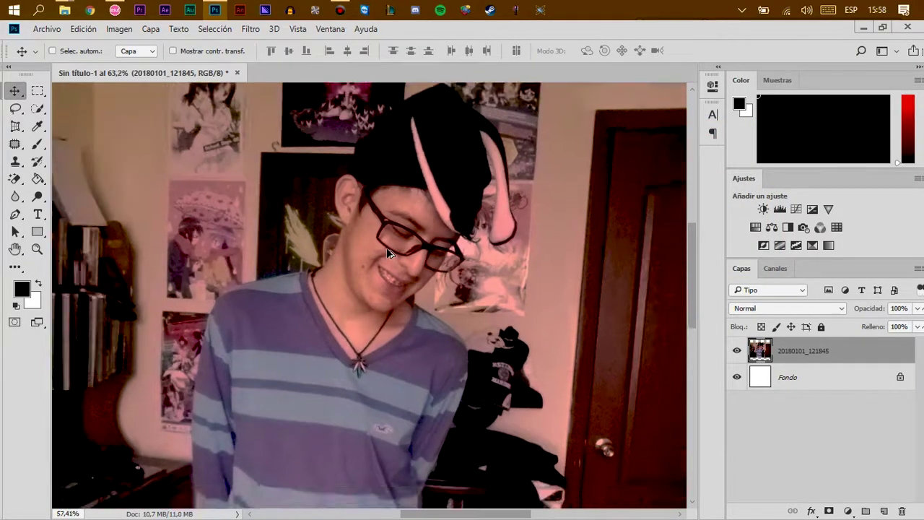
scroll(386, 247, "down", 3)
scroll(346, 233, "up", 1)
scroll(346, 233, "down", 1)
- Drag 20180101_121845.jpg from the photo folder into Photoshop, keeping its embedded profile
left_click(119, 29)
mouse_move(128, 64)
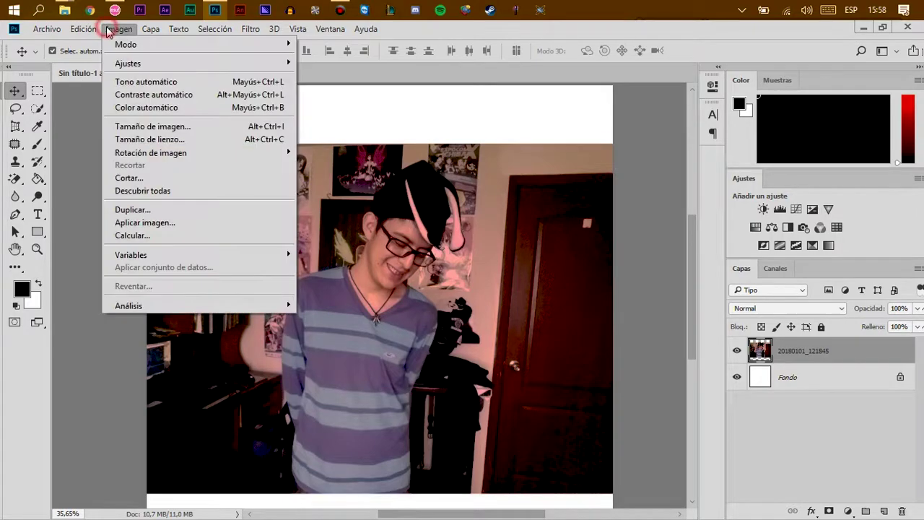
left_click(390, 213)
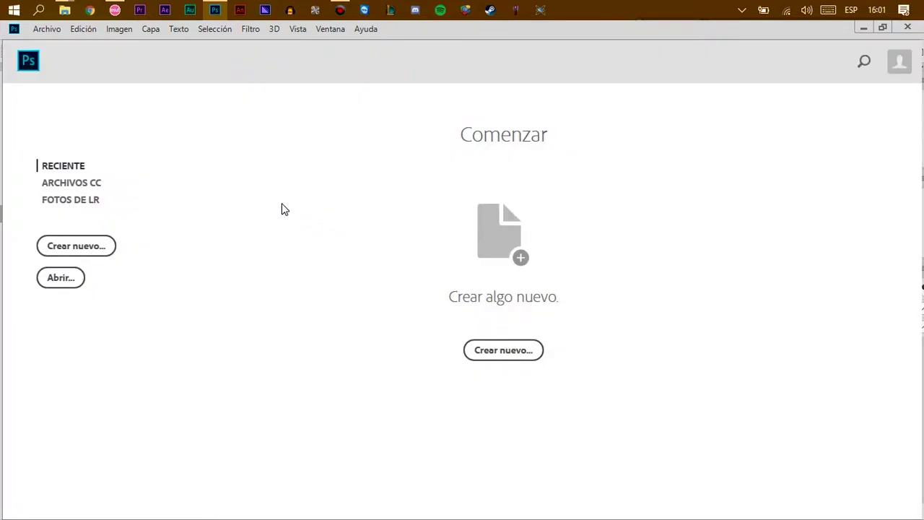
mouse_move(64, 10)
left_click(108, 76)
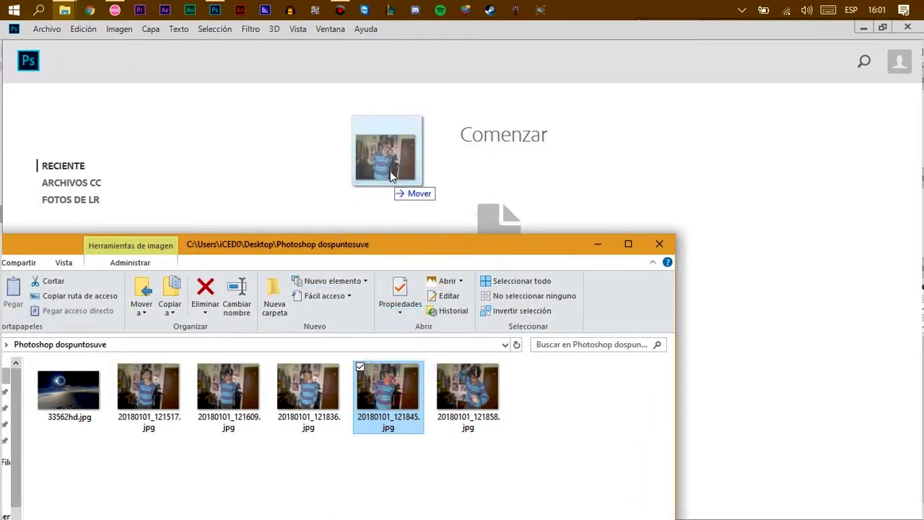
left_click_drag(392, 398, 389, 170)
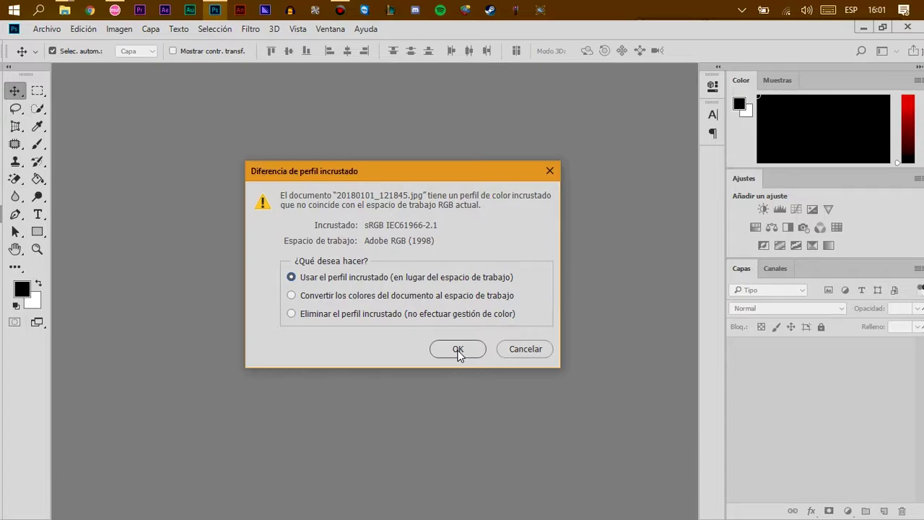
left_click(457, 350)
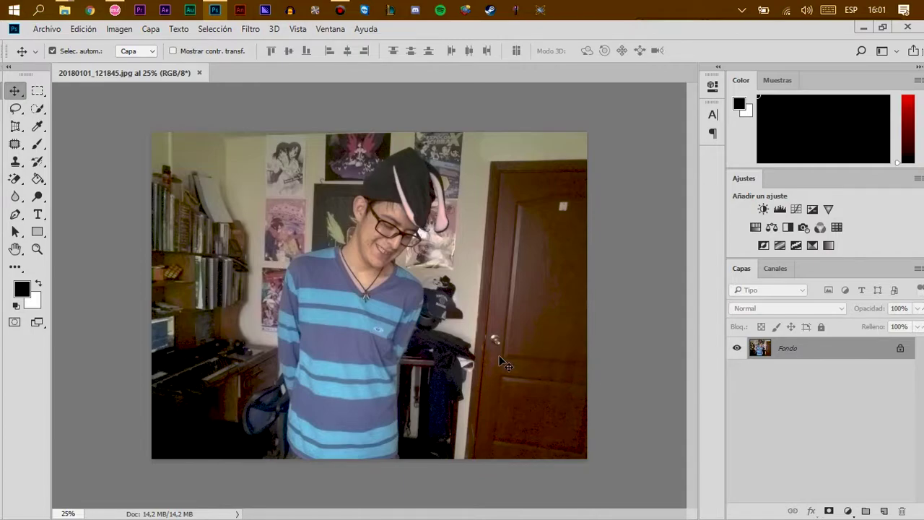
- Set Canvas Size to 1932 x 1932 px with a centre anchor and accept the crop
left_click(119, 29)
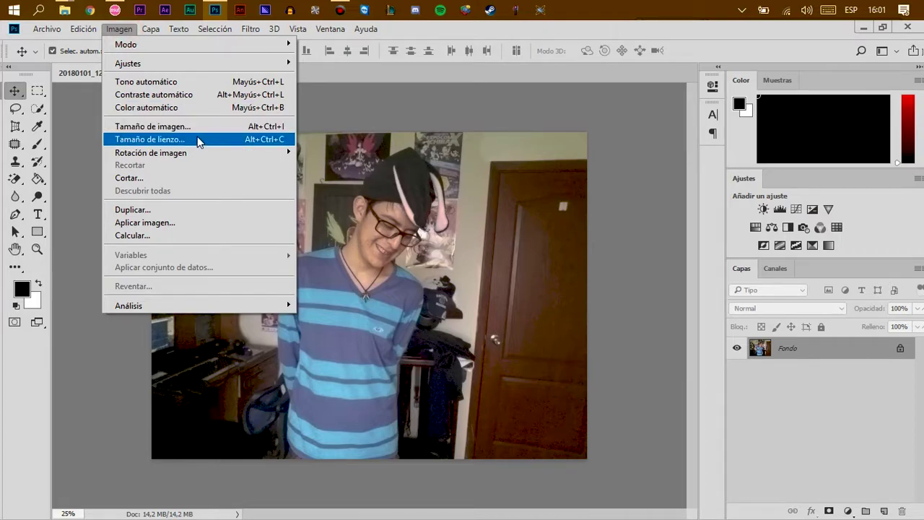
left_click(199, 142)
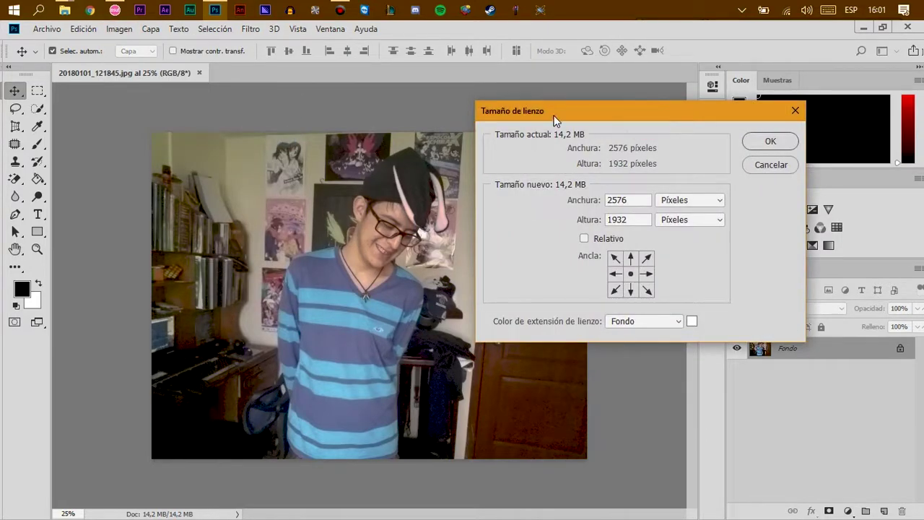
left_click_drag(553, 119, 297, 260)
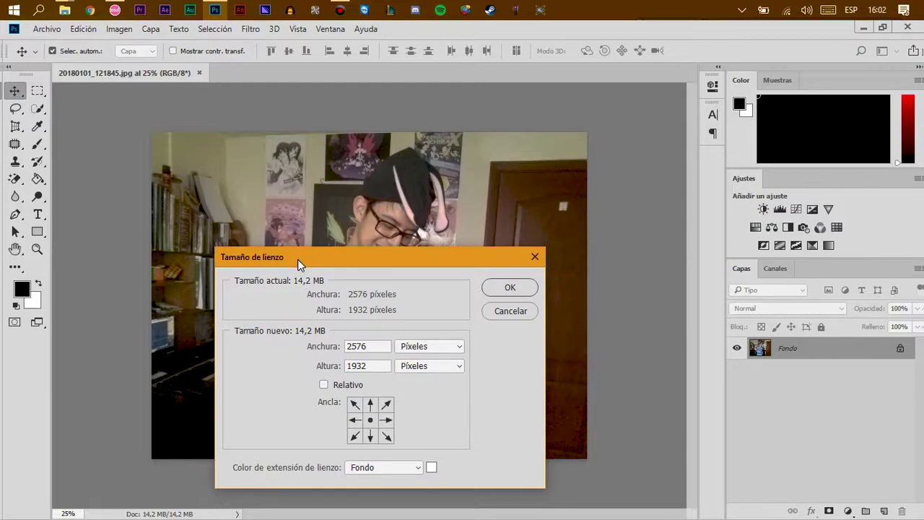
double_click(381, 346)
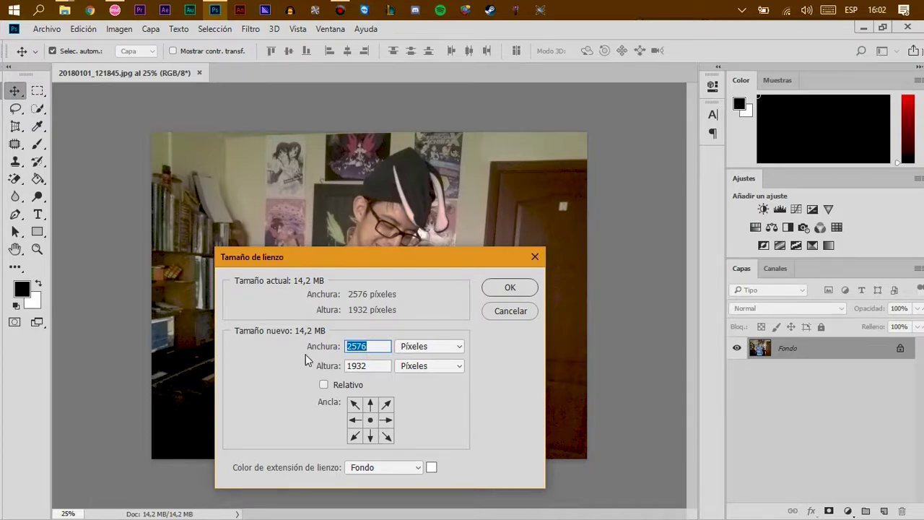
type("1932")
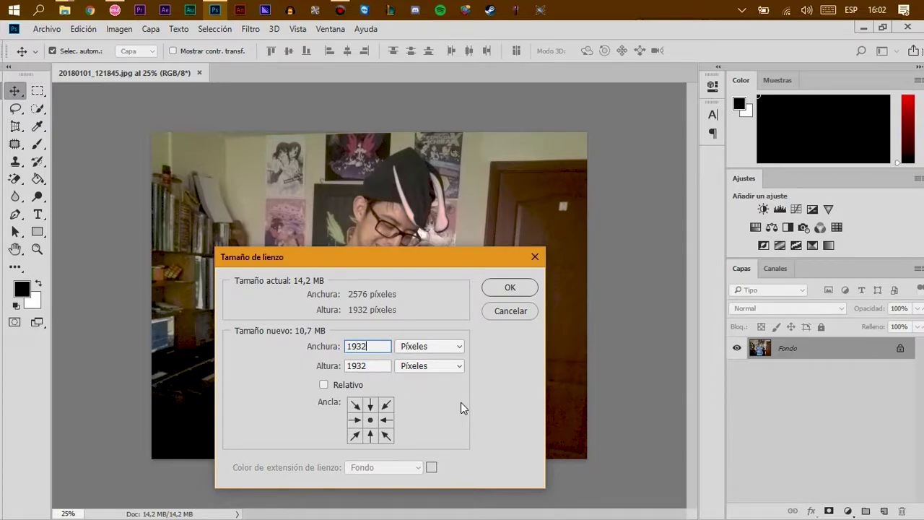
left_click(371, 346)
left_click(373, 372)
left_click(355, 405)
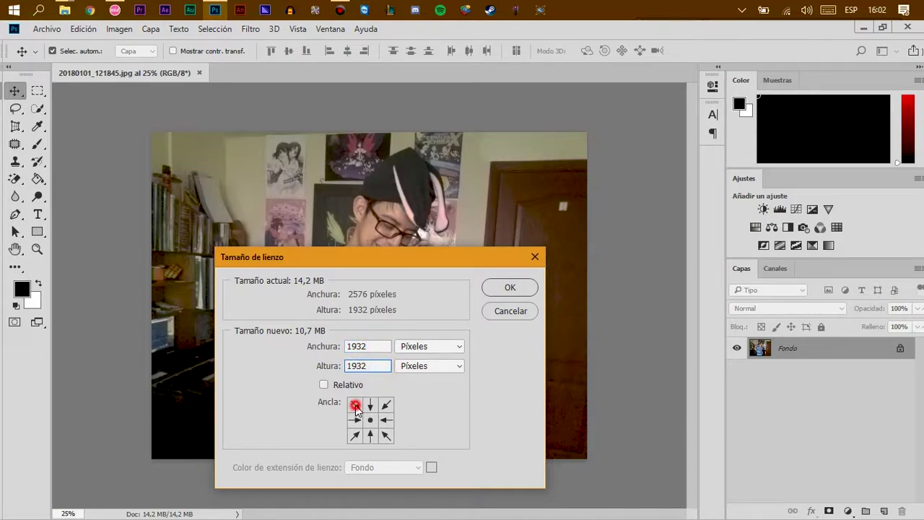
left_click(370, 420)
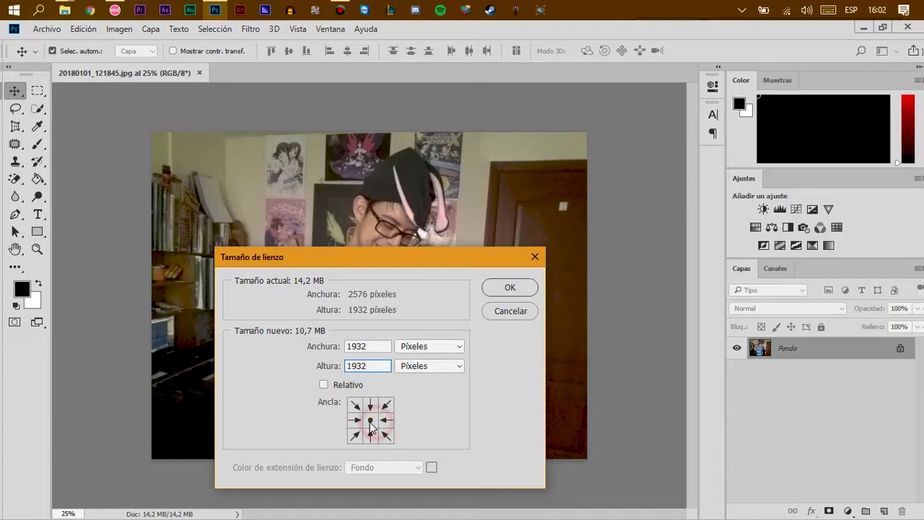
left_click(509, 287)
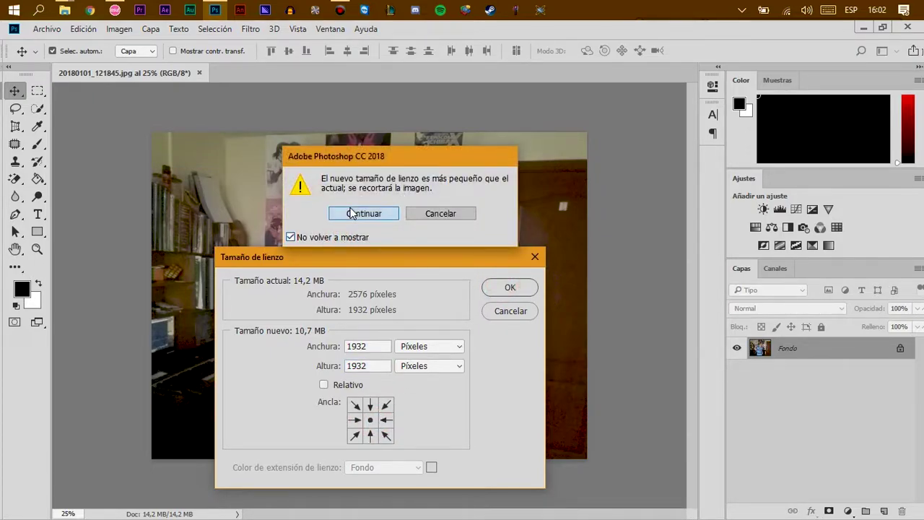
left_click(349, 213)
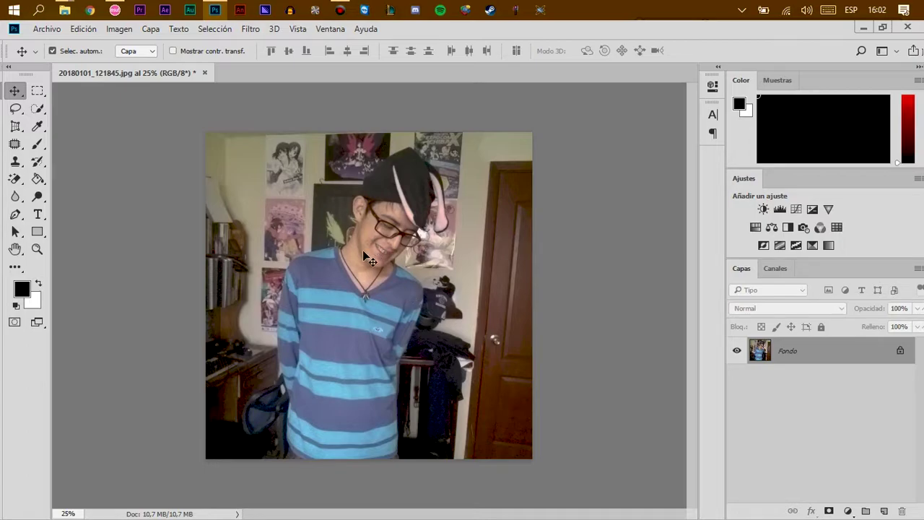
left_click(49, 32)
mouse_move(56, 211)
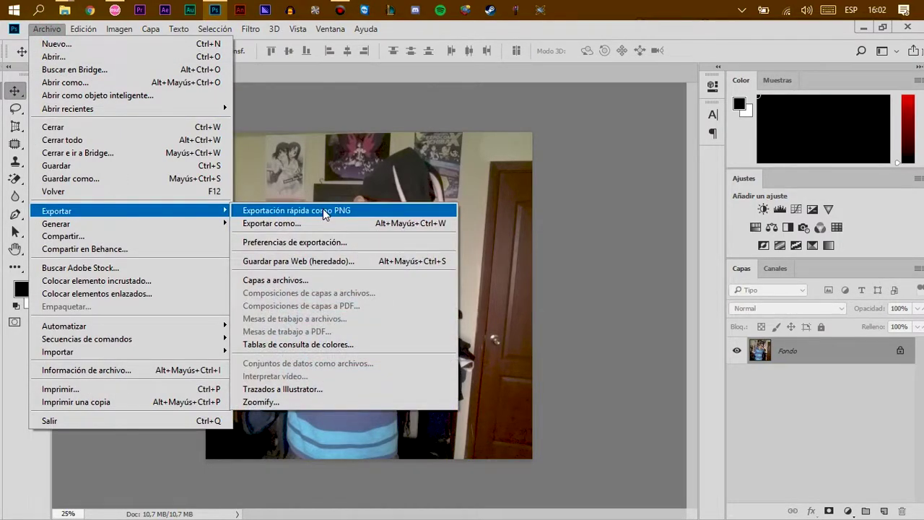
left_click(324, 208)
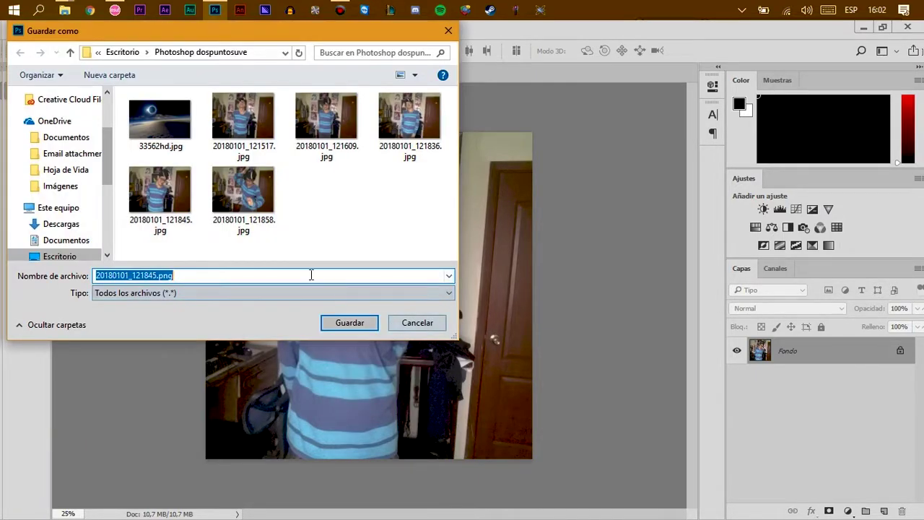
left_click(123, 52)
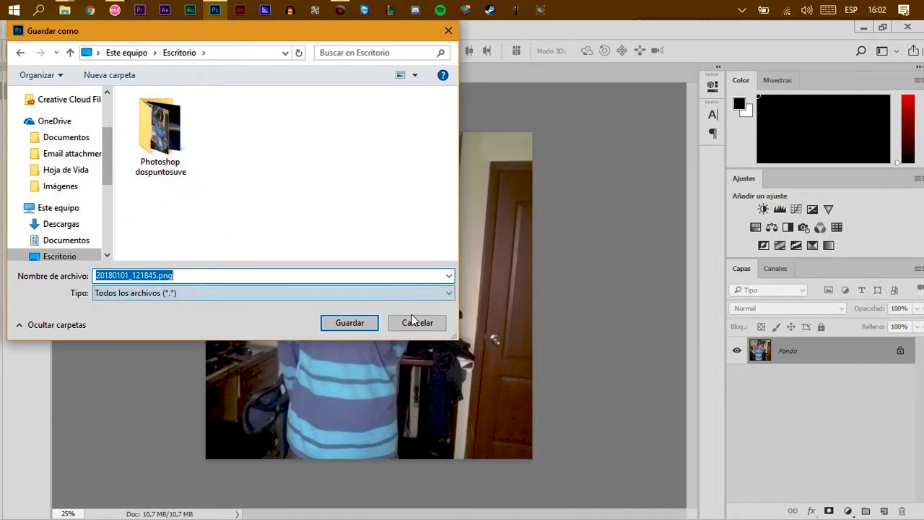
left_click(411, 317)
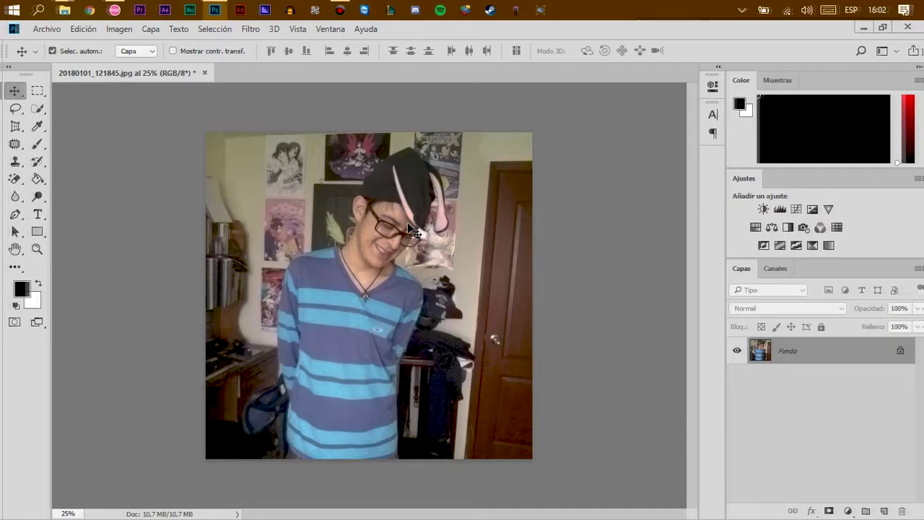
key("ctrl+w")
- Enter 1920 x 1080 px for the new document, after briefly trying 1280 x 720
left_click(83, 249)
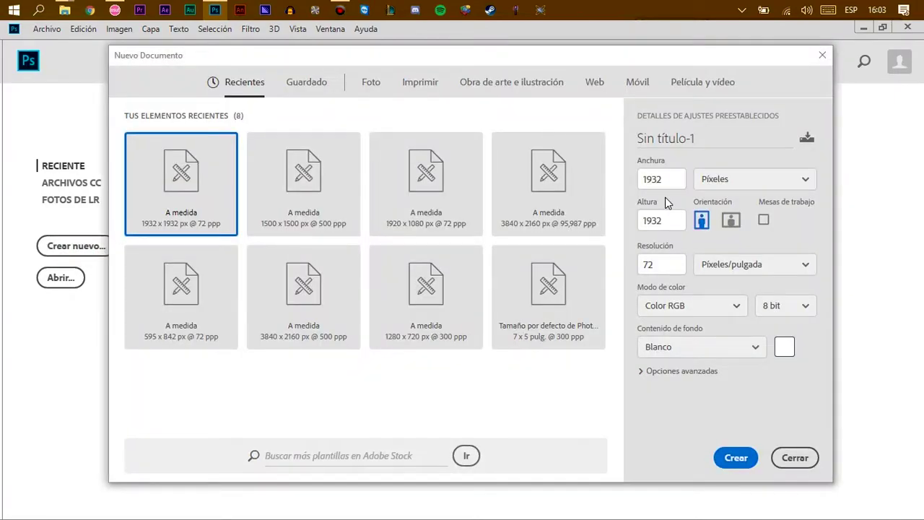
double_click(659, 179)
type("19")
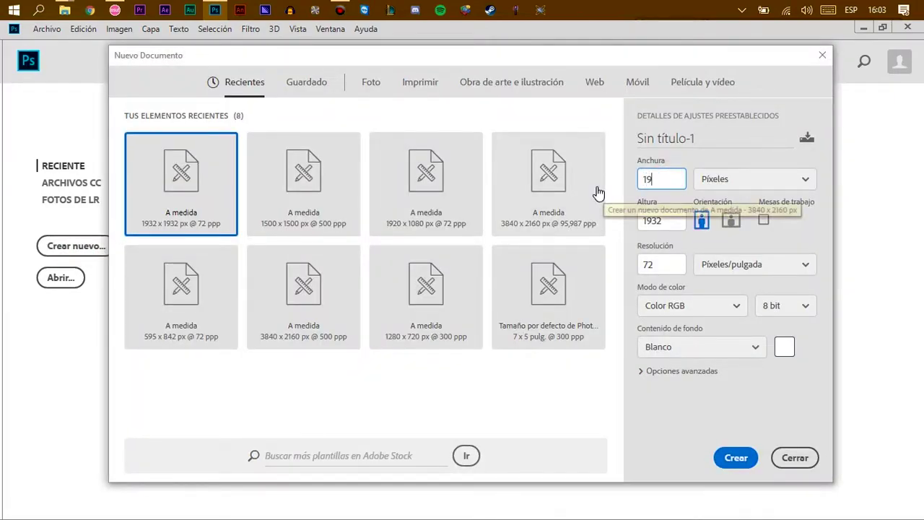
type("20")
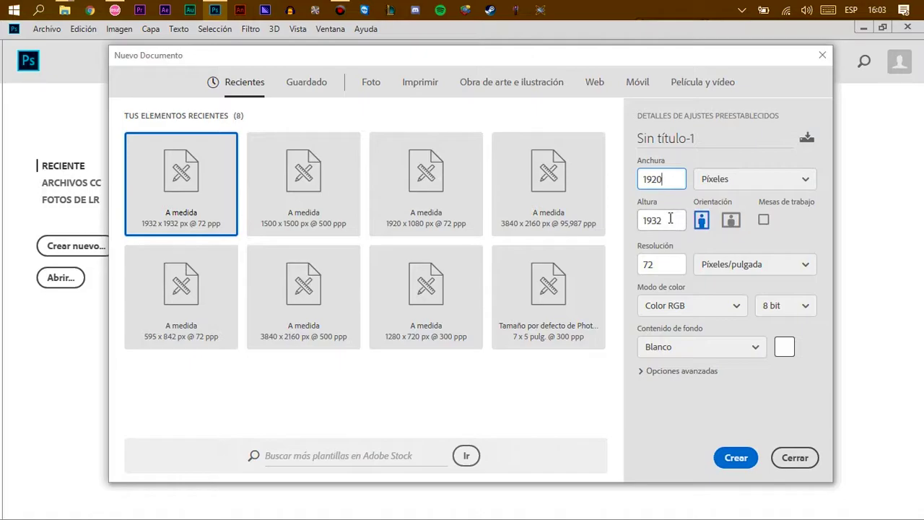
double_click(670, 219)
type("1080")
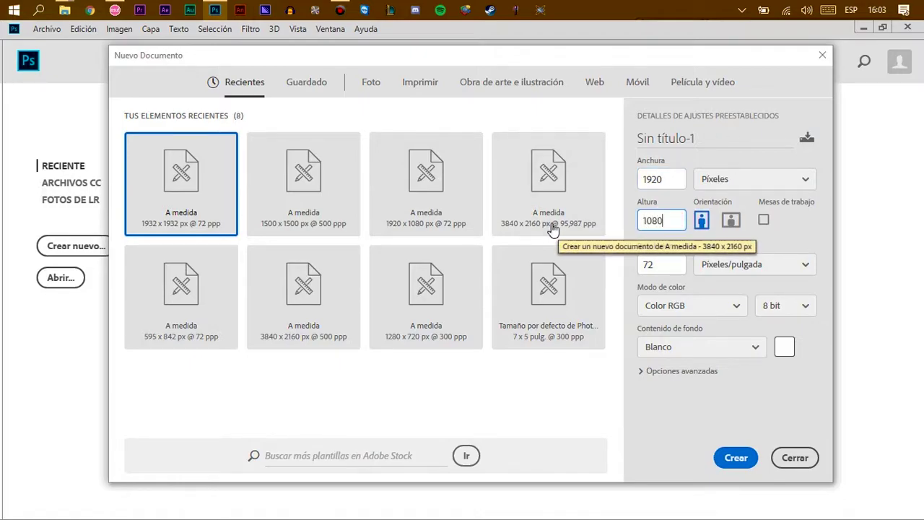
double_click(643, 180)
type("1280")
left_click_drag(675, 220, 644, 222)
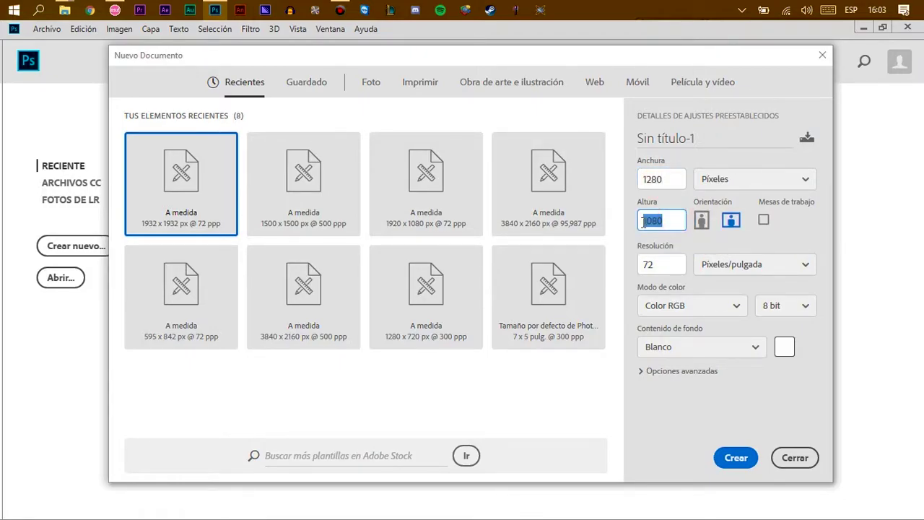
type("720")
double_click(673, 178)
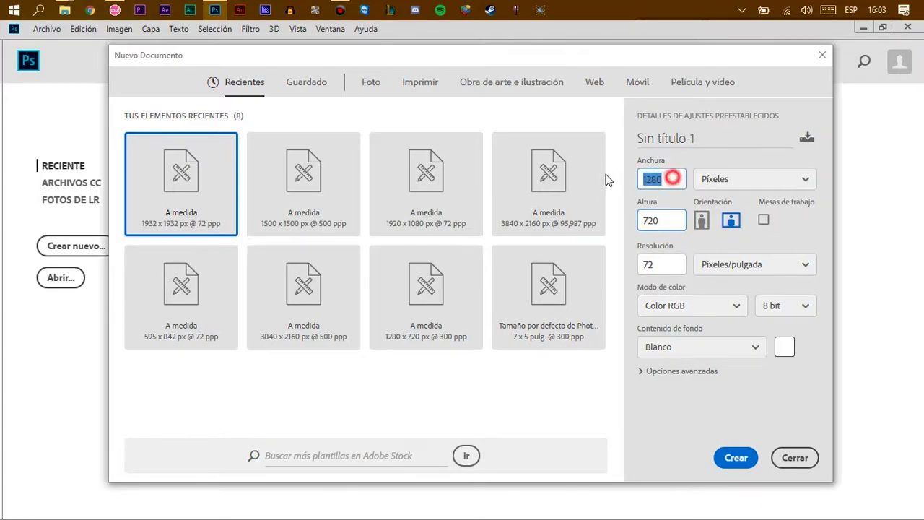
type("1920")
double_click(662, 220)
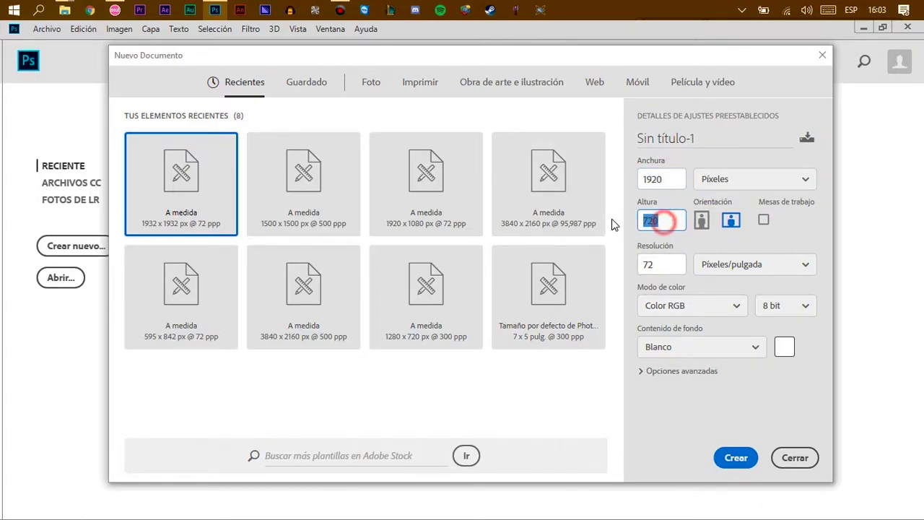
type("108")
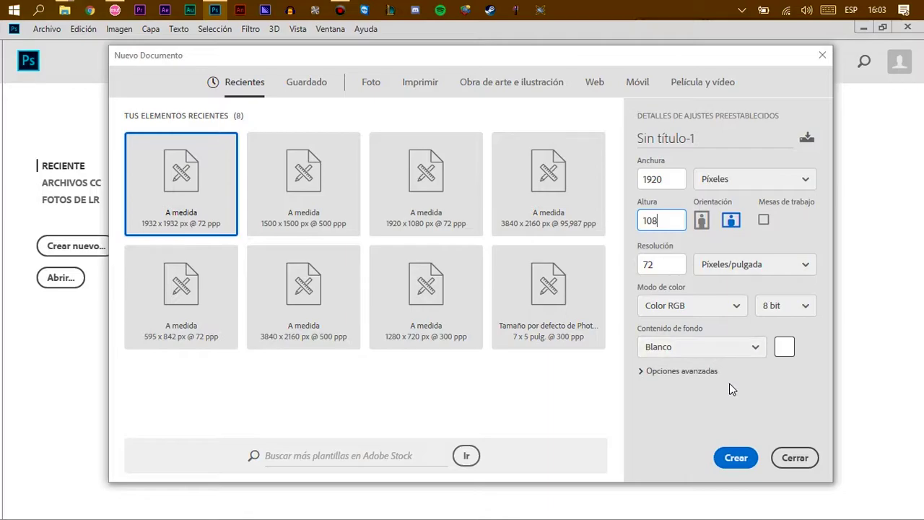
type("0")
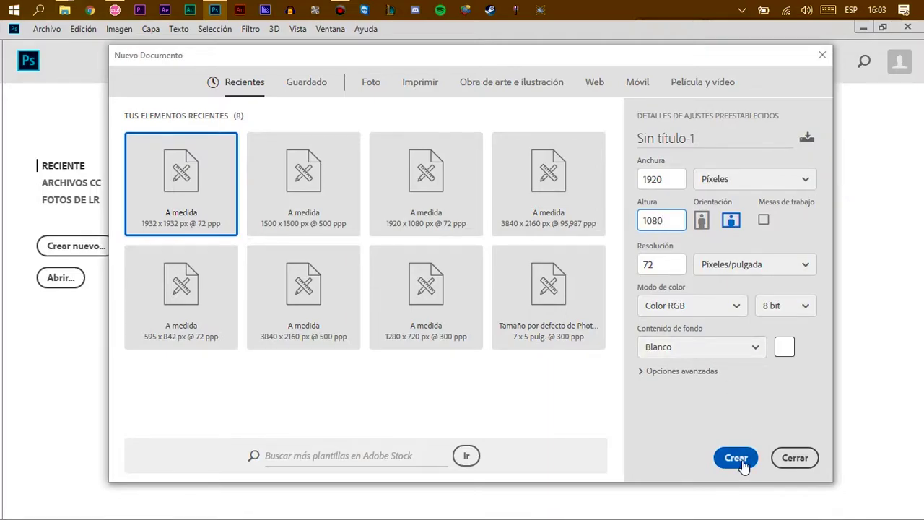
- Create the 1920 x 1080 document and drag 33562hd.jpg onto its canvas
left_click(736, 458)
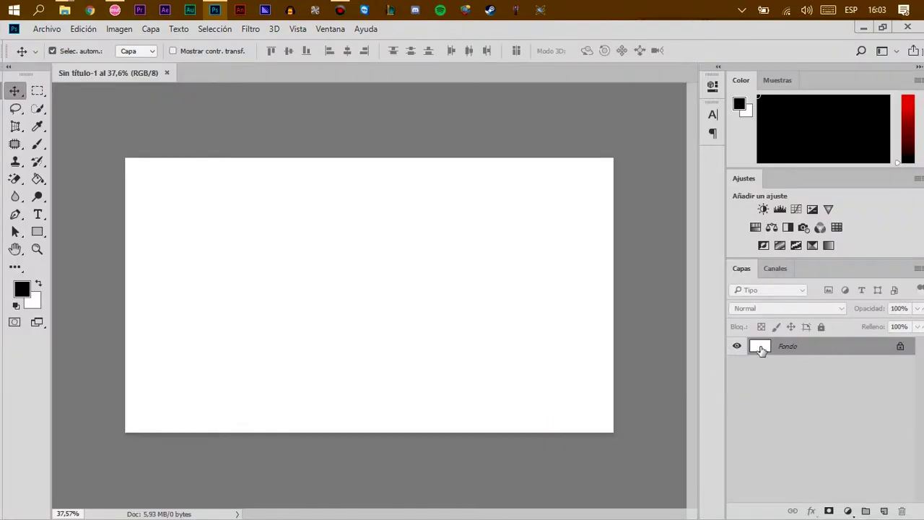
left_click(65, 10)
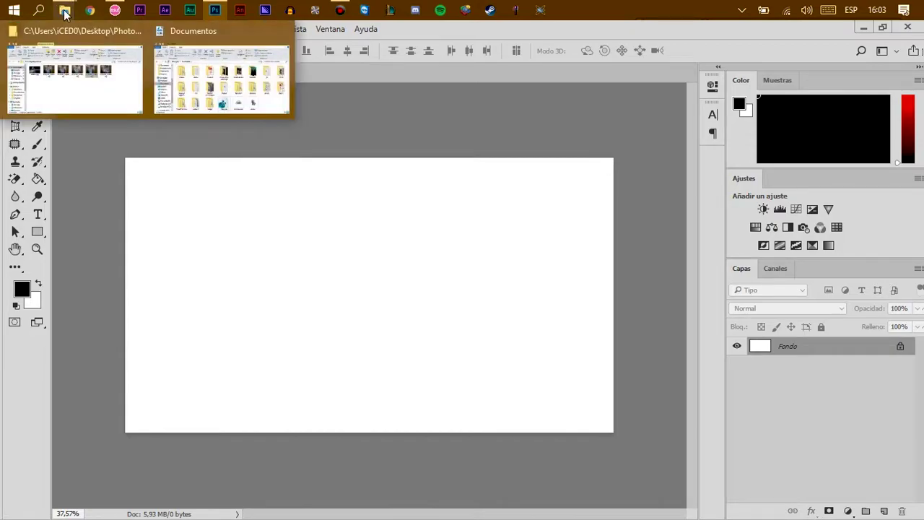
left_click(99, 97)
left_click(264, 233)
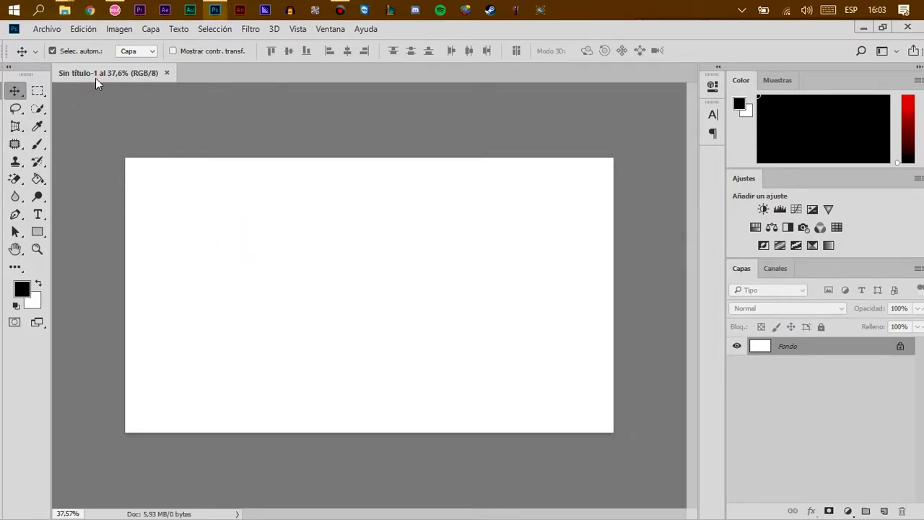
left_click(64, 11)
key("Delete")
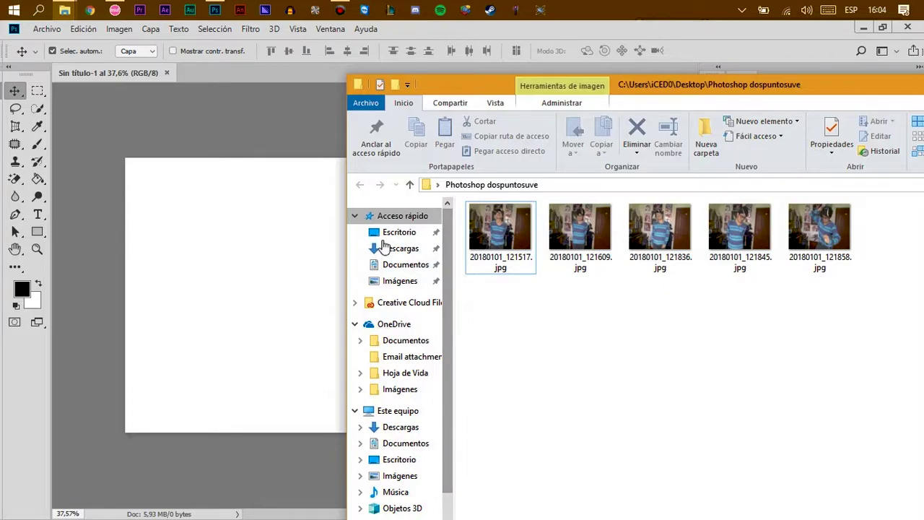
left_click(643, 344)
left_click_drag(895, 231, 274, 248)
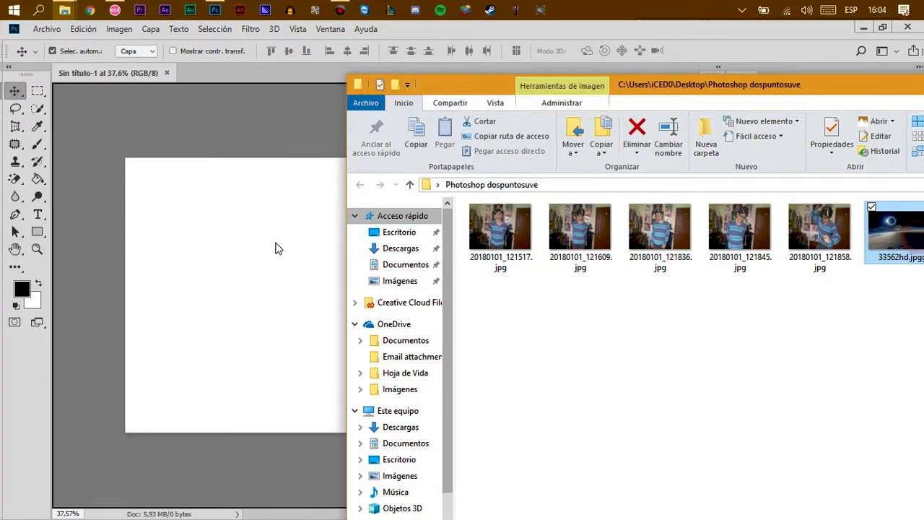
- Enlarge and reposition the eclipse image to cover the whole canvas, then commit it
mouse_move(336, 261)
left_mouse_down()
mouse_move(427, 297)
mouse_move(416, 285)
left_mouse_up()
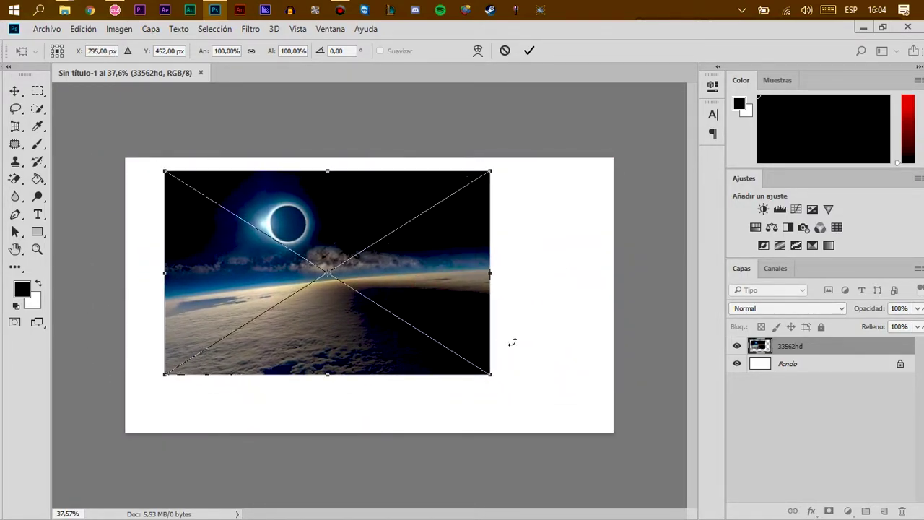
mouse_move(494, 375)
left_mouse_down()
mouse_move(632, 430)
mouse_move(553, 390)
left_mouse_up()
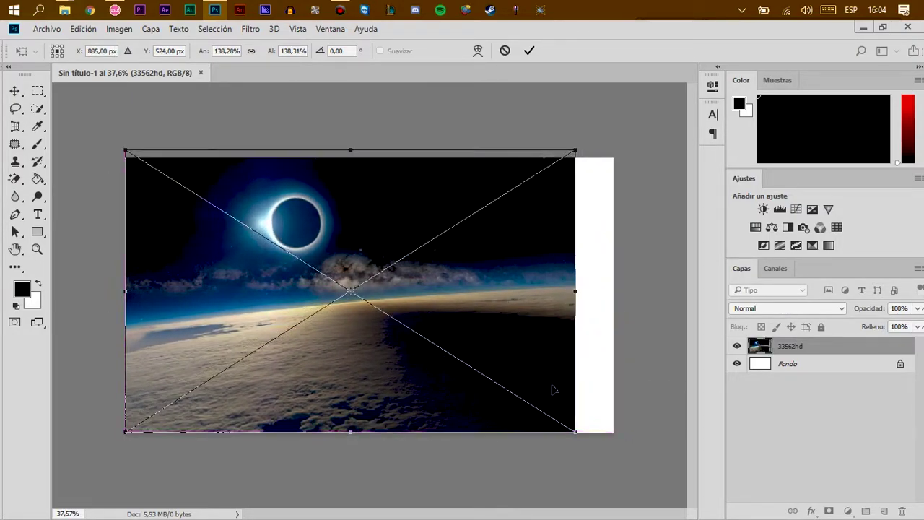
left_click_drag(576, 431, 623, 451)
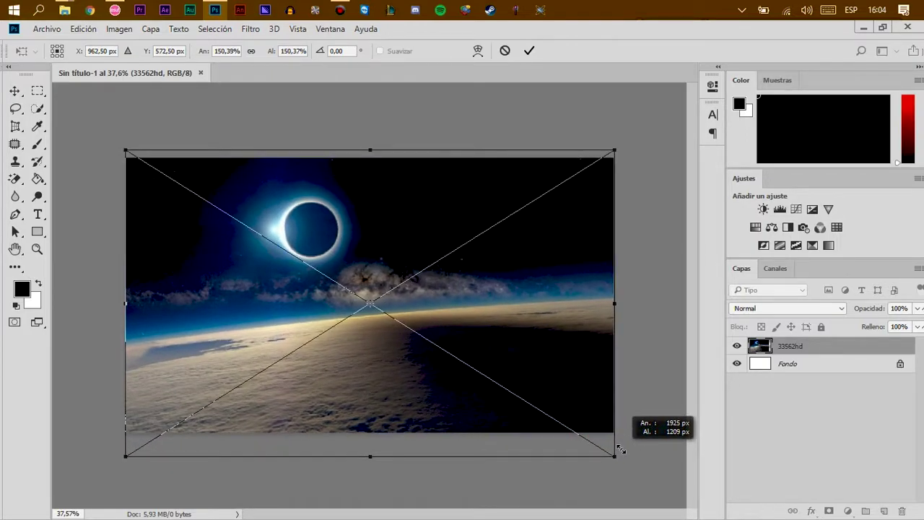
left_click_drag(578, 390, 577, 381)
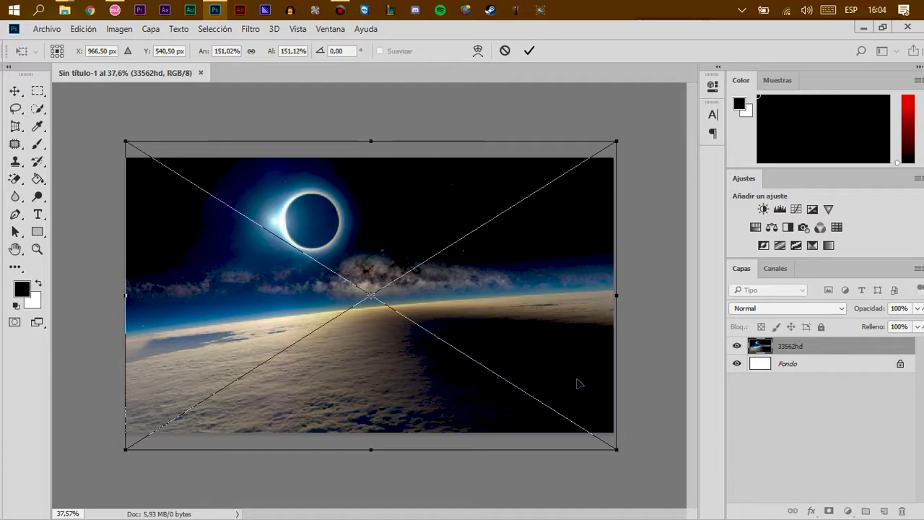
left_click_drag(498, 241, 501, 262)
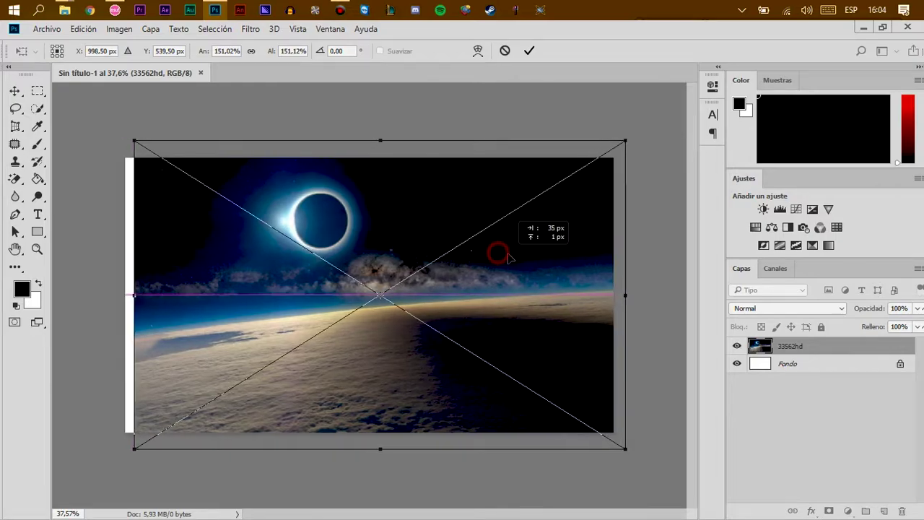
left_click(529, 50)
scroll(305, 251, "up", 3)
scroll(305, 251, "down", 4)
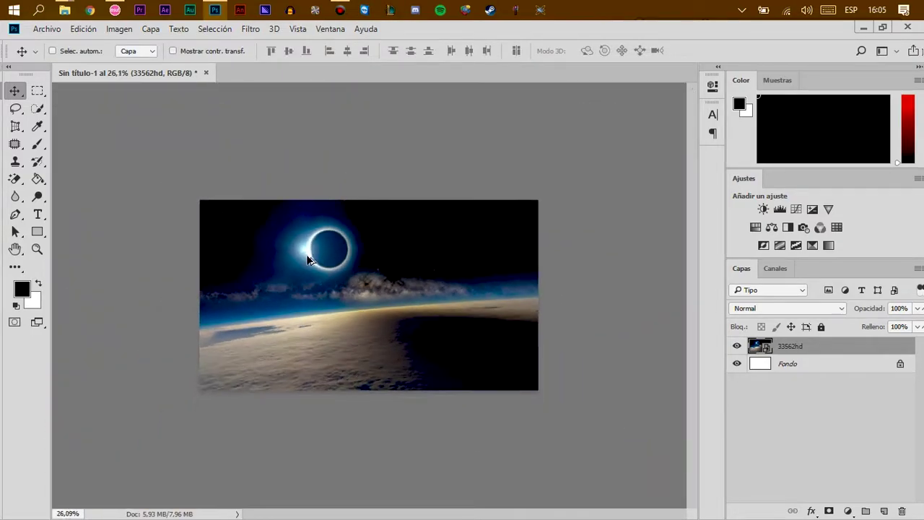
scroll(326, 248, "up", 2)
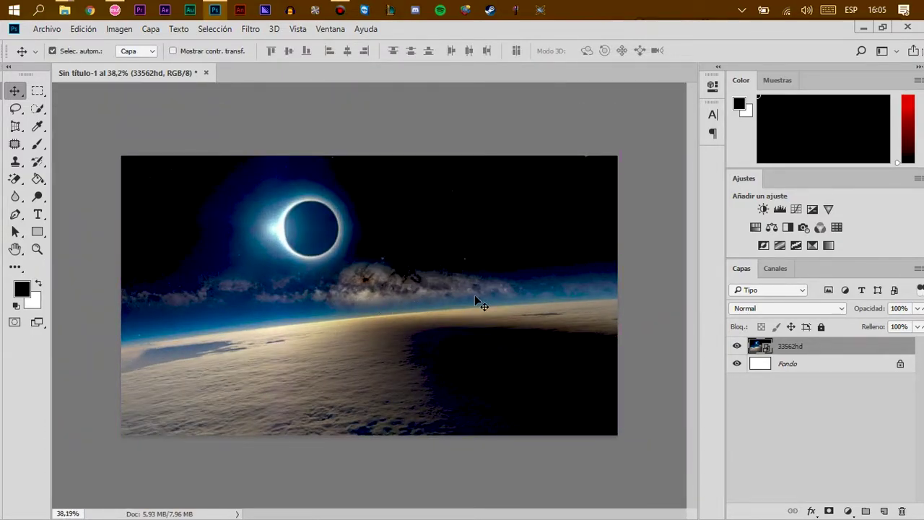
left_click(793, 381)
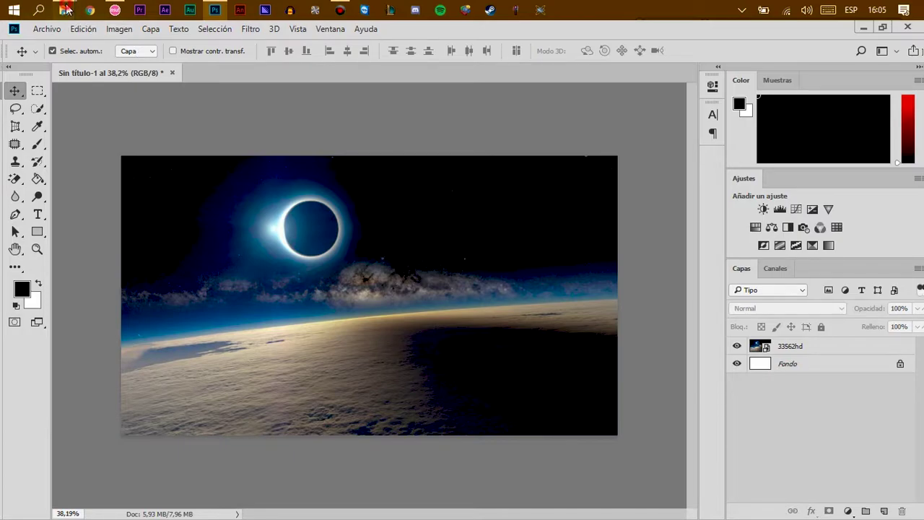
mouse_move(65, 10)
left_click(79, 87)
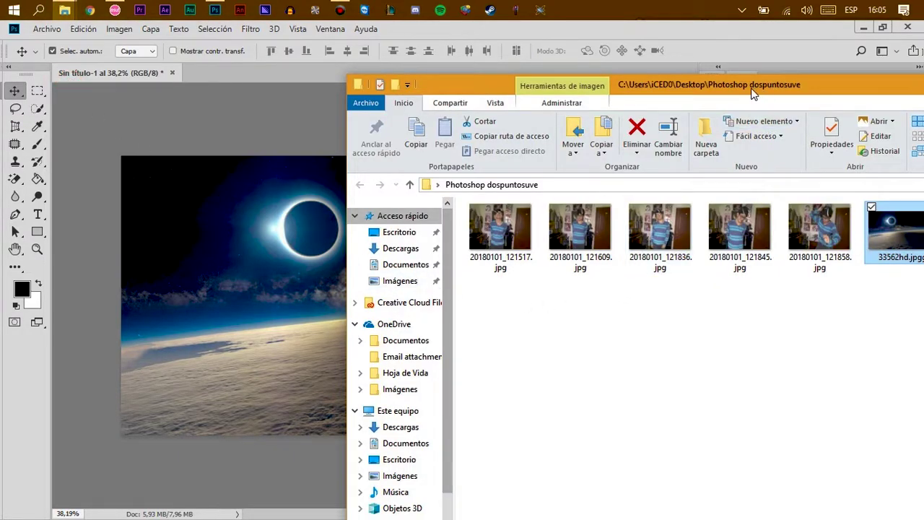
- Preview 20180101_121858.jpg, then drag it onto the canvas and commit its placement
left_click_drag(752, 89, 570, 117)
left_click(643, 271)
double_click(644, 271)
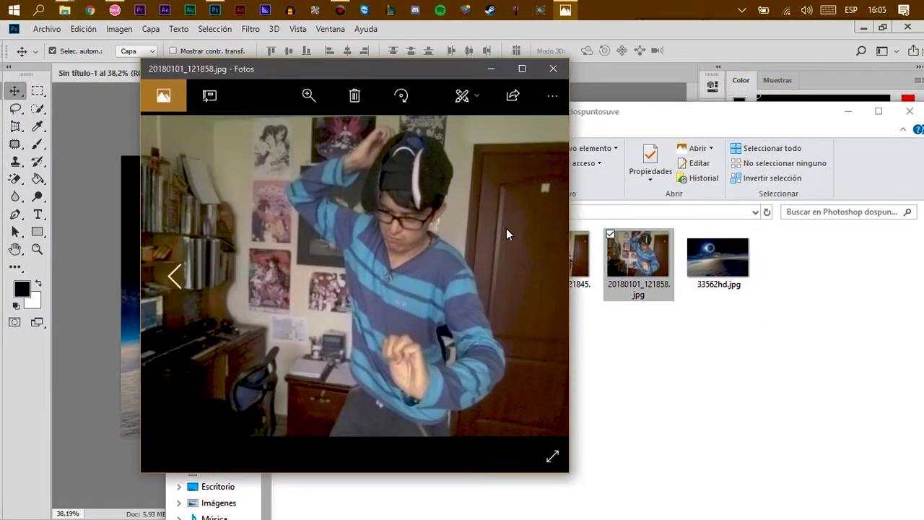
left_click(554, 70)
left_click_drag(546, 115, 809, 127)
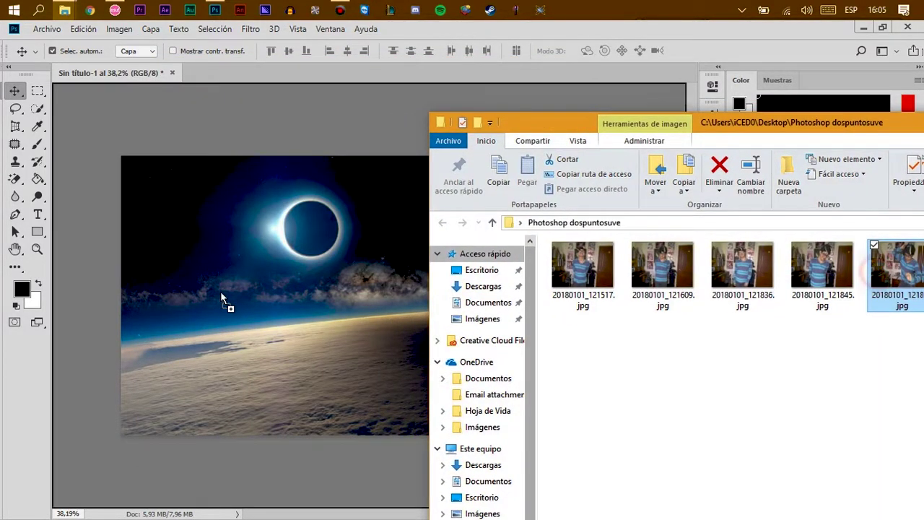
left_click(220, 291)
mouse_move(370, 275)
left_mouse_down()
mouse_move(453, 289)
mouse_move(443, 283)
left_mouse_up()
left_click(529, 51)
- Delete the white Fondo layer and rasterize the 20180101_121858 photo layer
left_click(812, 388)
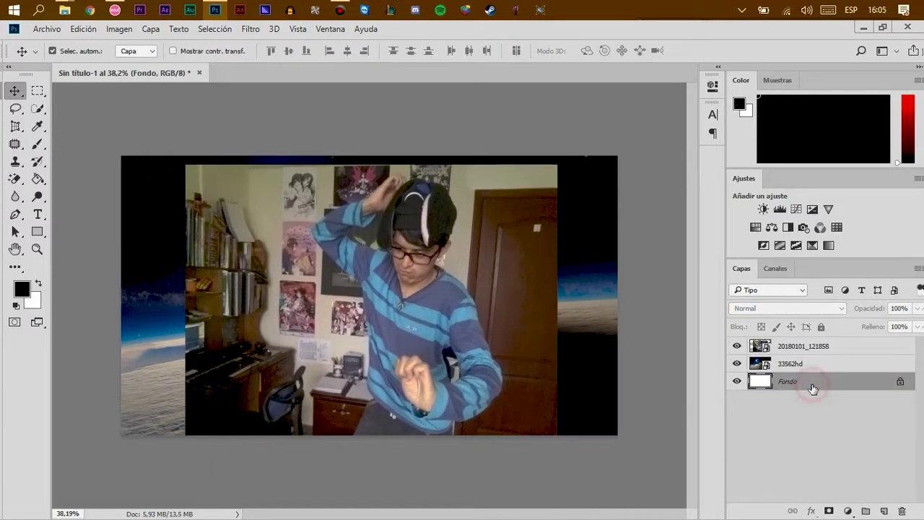
key("Delete")
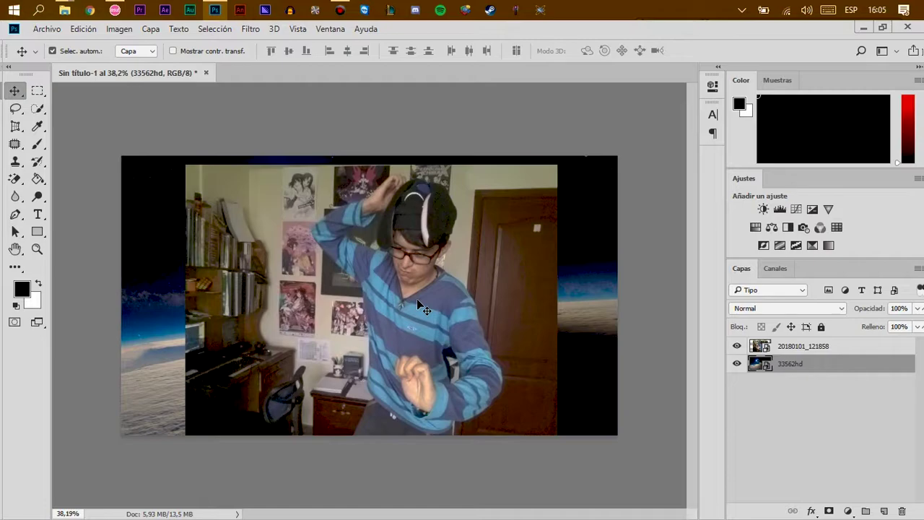
left_click_drag(440, 283, 439, 286)
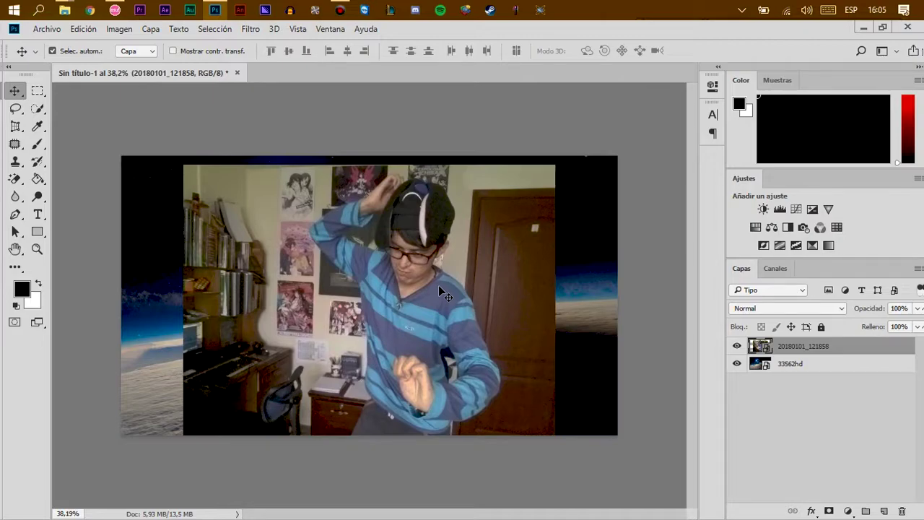
right_click(771, 349)
right_click(791, 346)
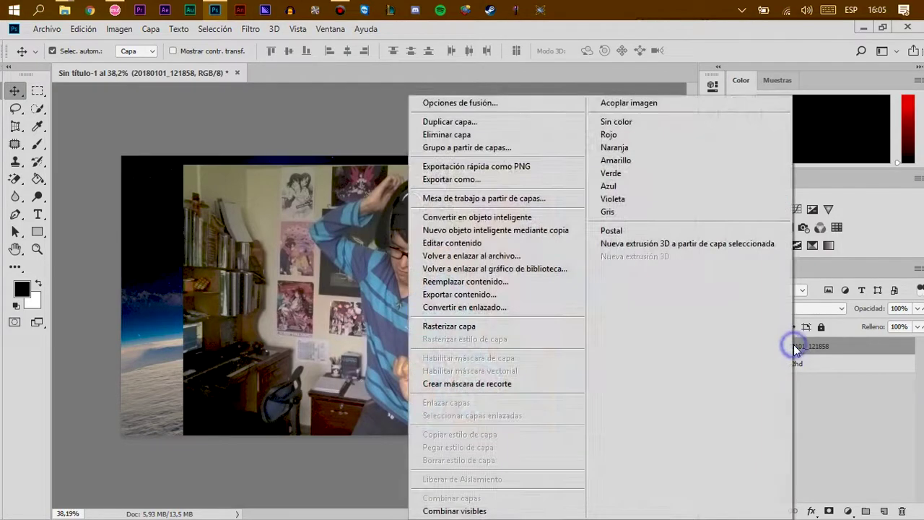
left_click(508, 329)
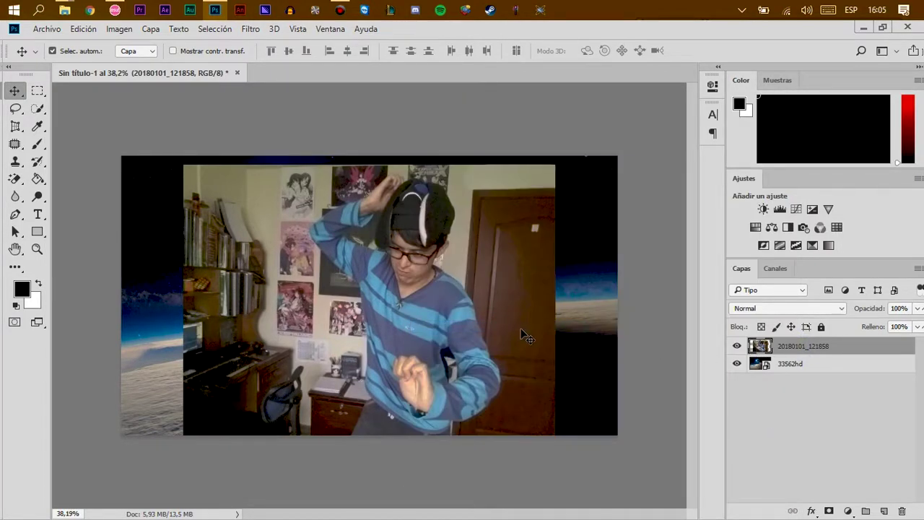
key("ctrl+t")
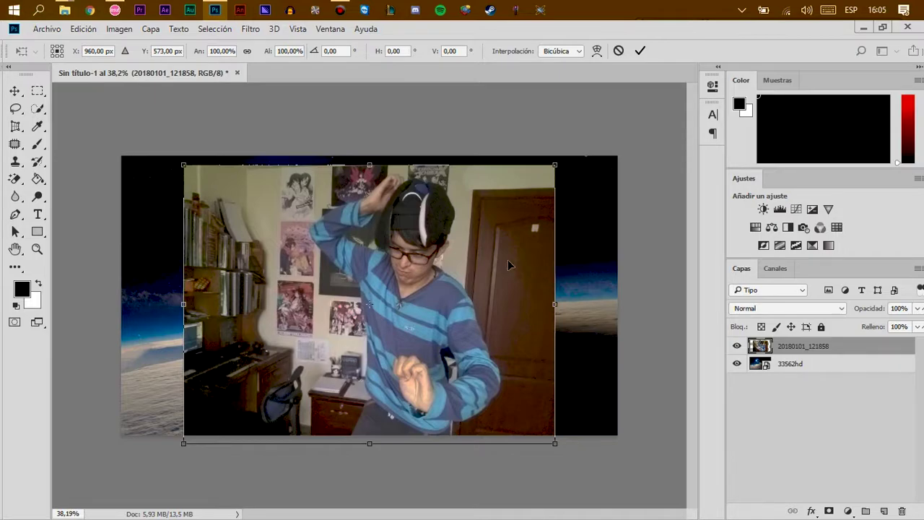
- Scale the room photo to about 100%, shift it right over the eclipse, and commit
left_click_drag(508, 264, 483, 237)
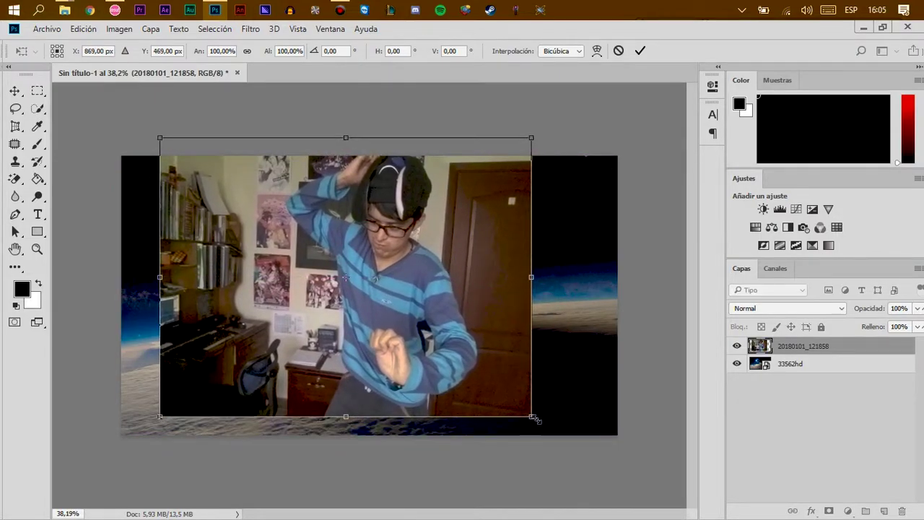
left_click_drag(533, 417, 594, 448)
mouse_move(532, 354)
left_mouse_down()
mouse_move(567, 374)
mouse_move(515, 371)
left_mouse_up()
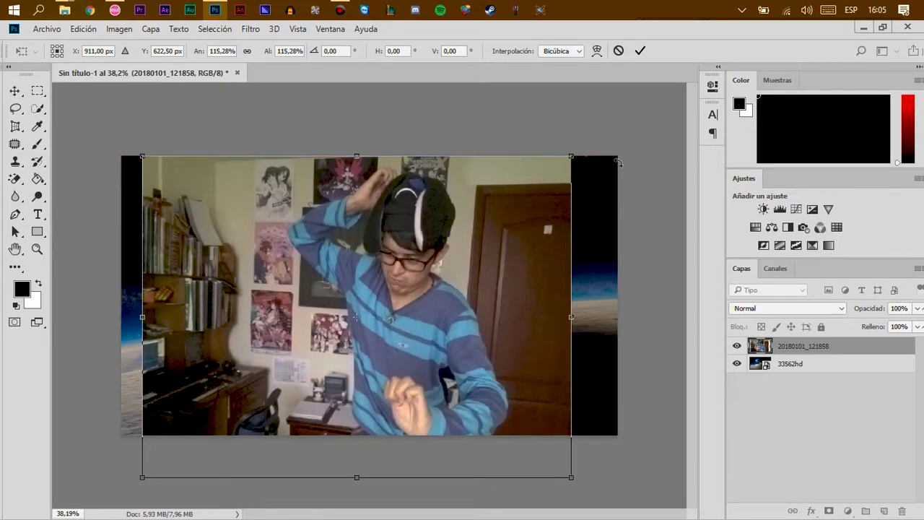
left_click_drag(572, 478, 631, 517)
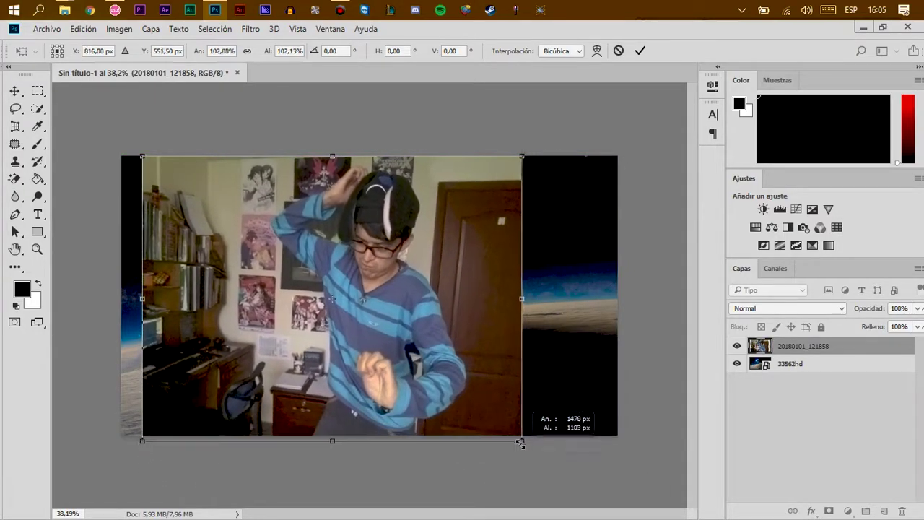
mouse_move(579, 463)
left_mouse_down()
mouse_move(630, 468)
mouse_move(528, 456)
left_mouse_up()
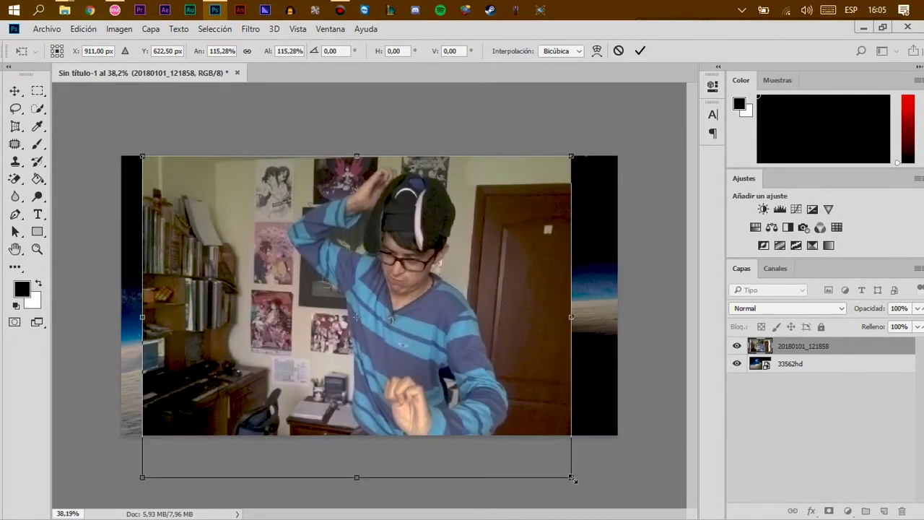
mouse_move(572, 477)
left_mouse_down()
mouse_move(507, 443)
mouse_move(498, 453)
left_mouse_up()
key("ctrl+z")
left_click_drag(576, 478, 515, 436)
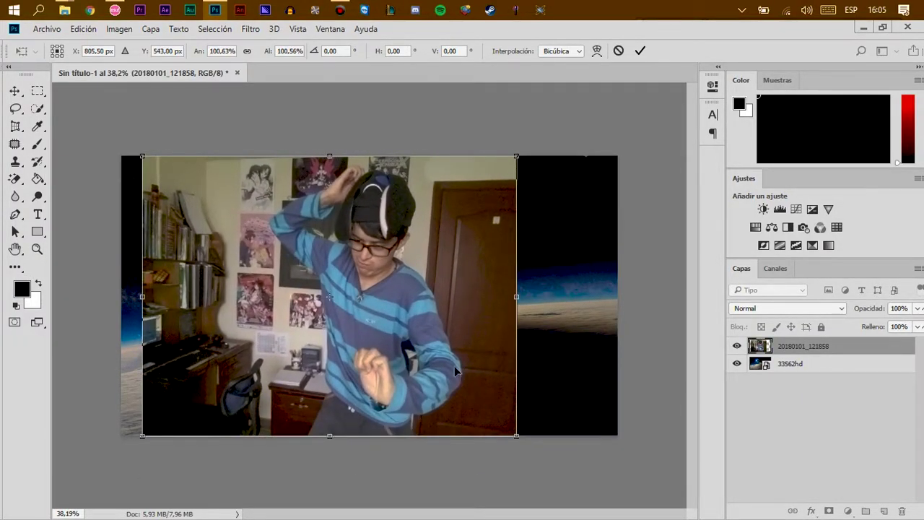
left_click_drag(447, 366, 502, 371)
left_click(646, 55)
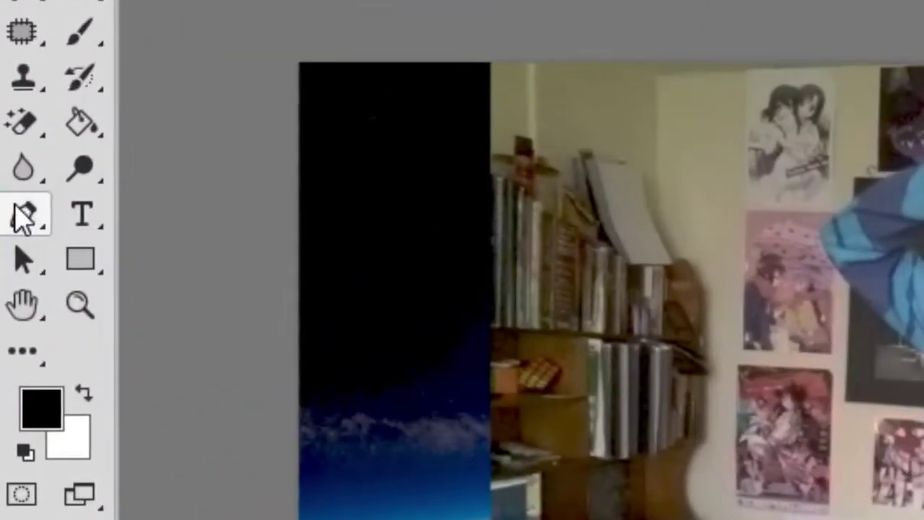
- With the Pen tool, draw a closed test path with a curve handle, then discard it
left_click(15, 213)
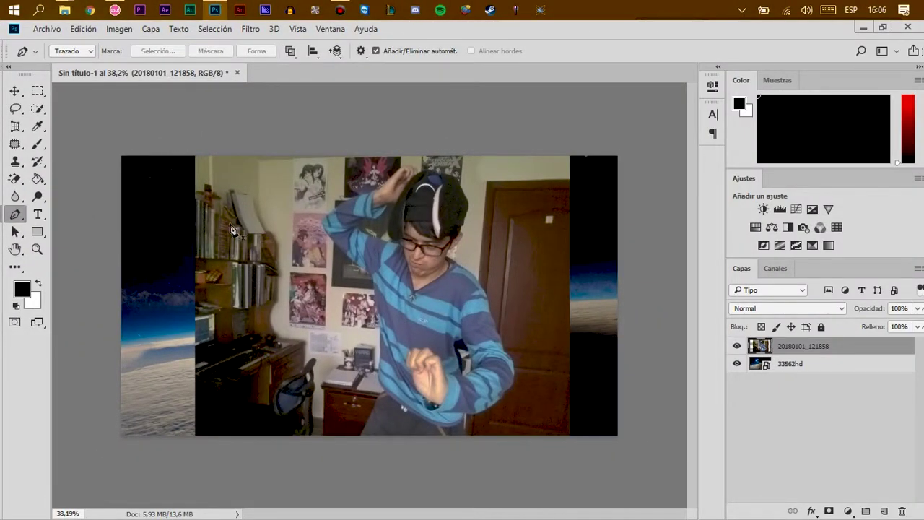
left_click(259, 222)
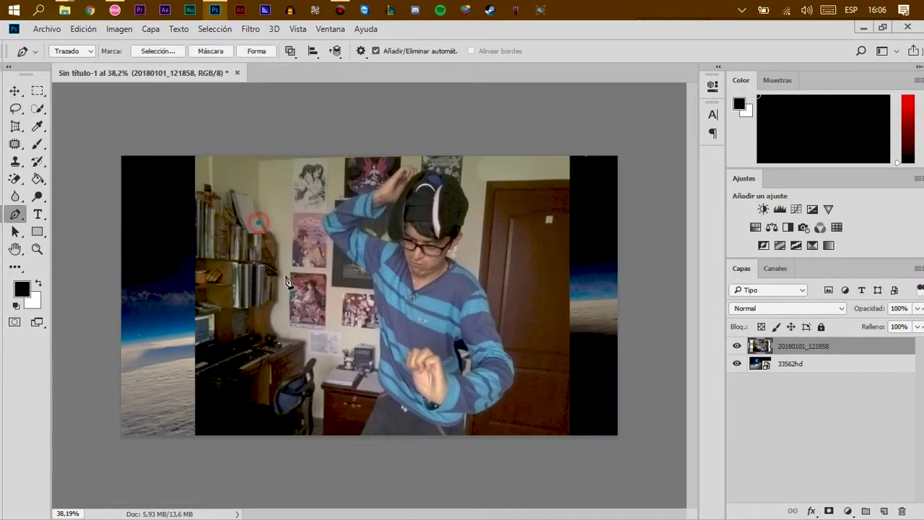
left_click(285, 276)
left_click(327, 272)
left_click(303, 182)
left_click(243, 159)
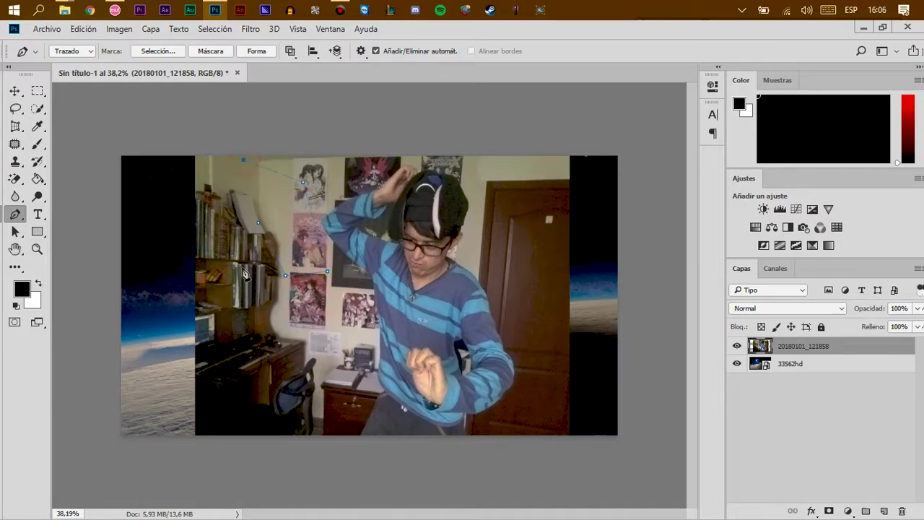
left_click(259, 221)
left_click_drag(277, 231, 335, 230)
key("Escape")
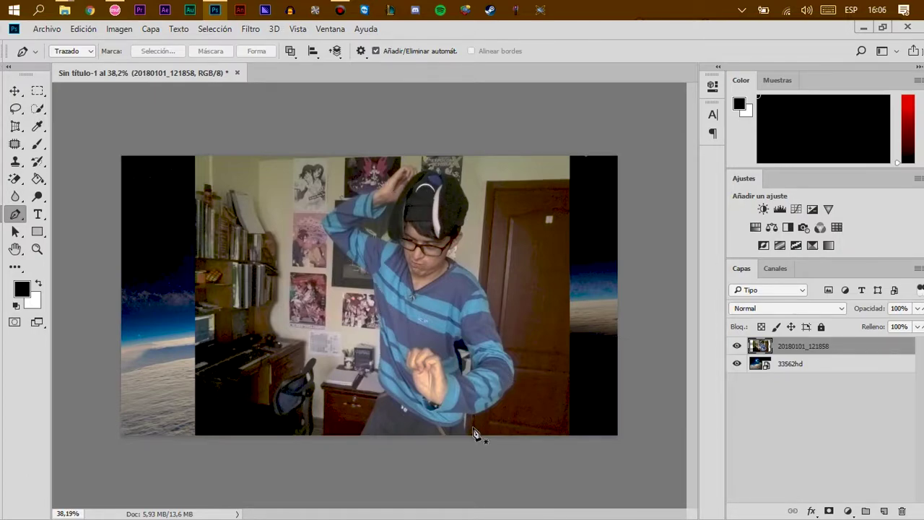
- Start the person's outline at the photo's bottom edge and trace up the shirt to the underarm
scroll(346, 446, "up", 3)
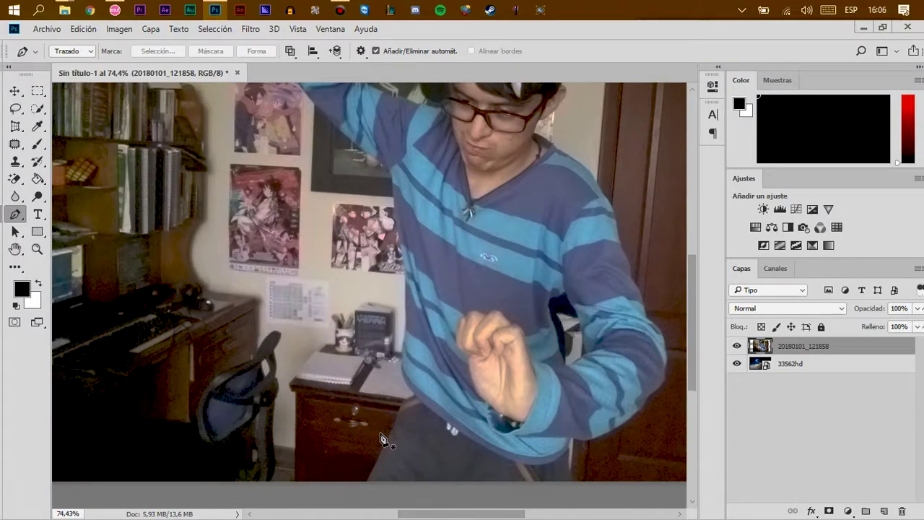
scroll(382, 436, "down", 1)
scroll(380, 433, "up", 1)
scroll(373, 455, "up", 2)
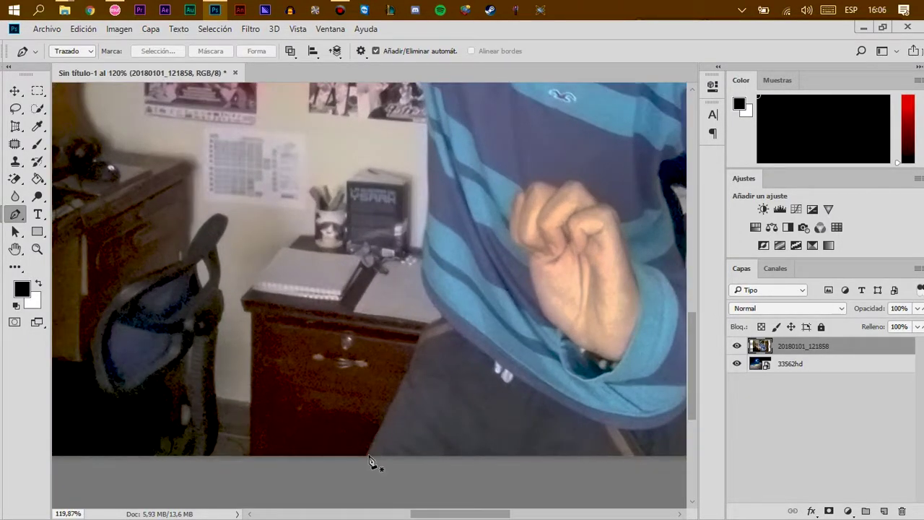
left_click(368, 456)
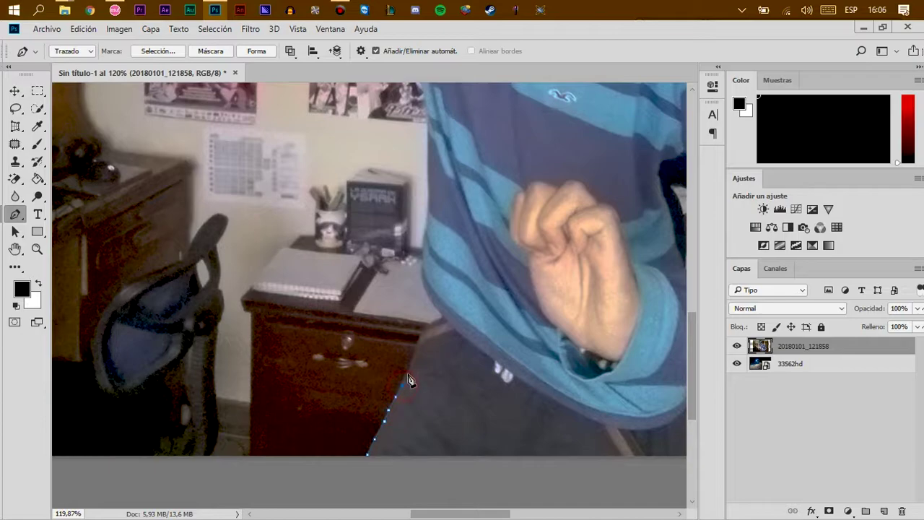
left_click(430, 301)
left_click(426, 193)
scroll(430, 209, "up", 2)
scroll(431, 215, "up", 1)
scroll(431, 216, "up", 1)
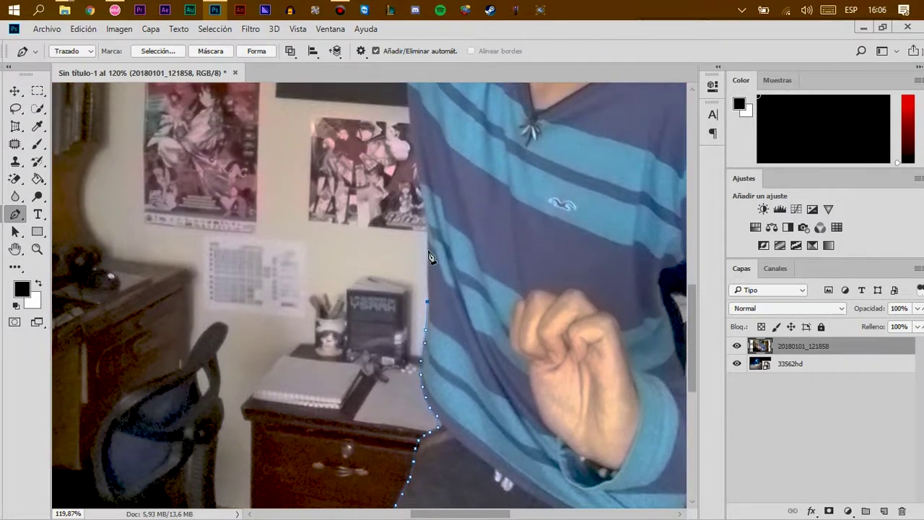
left_click(428, 247)
left_click(428, 229)
left_click(421, 188)
left_click(413, 151)
- Continue the outline along the raised arm, over the hat, and down the hair, neck and shoulder
scroll(413, 151, "up", 2)
scroll(416, 170, "up", 1)
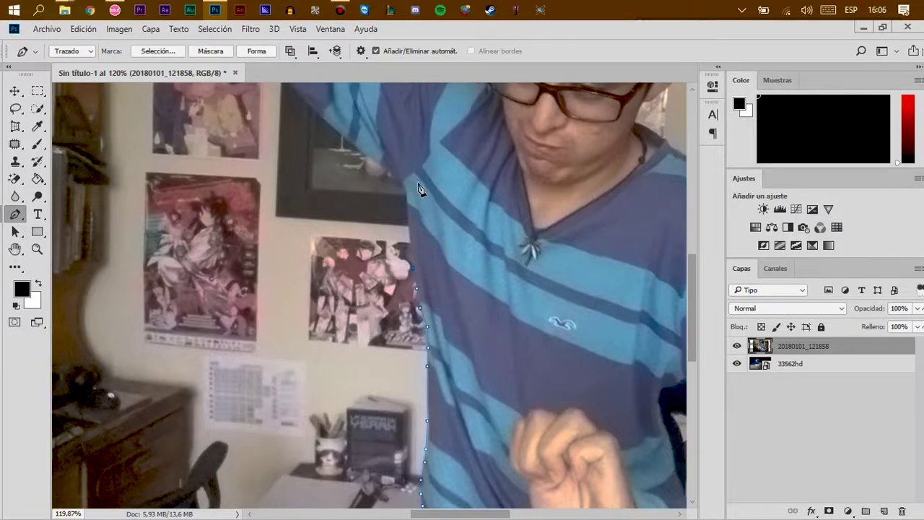
scroll(422, 224, "up", 1)
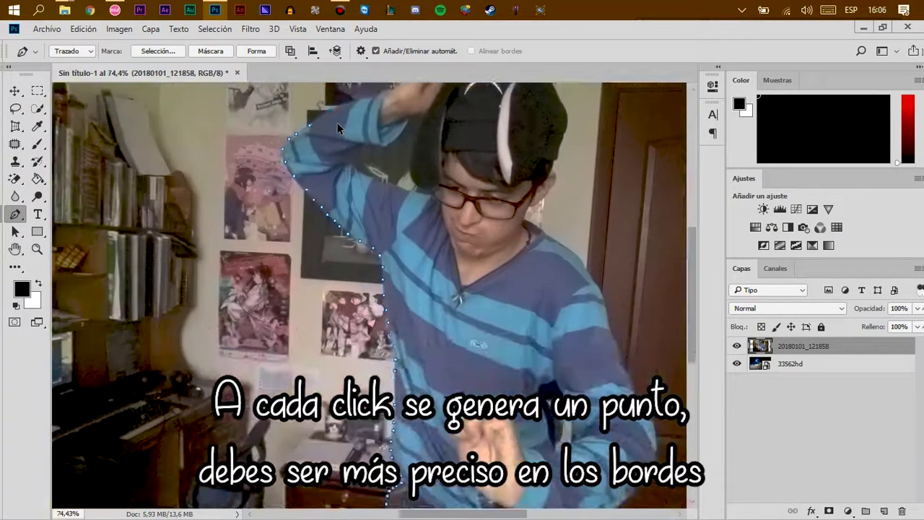
scroll(414, 299, "up", 3)
left_click(394, 171)
scroll(487, 128, "down", 3)
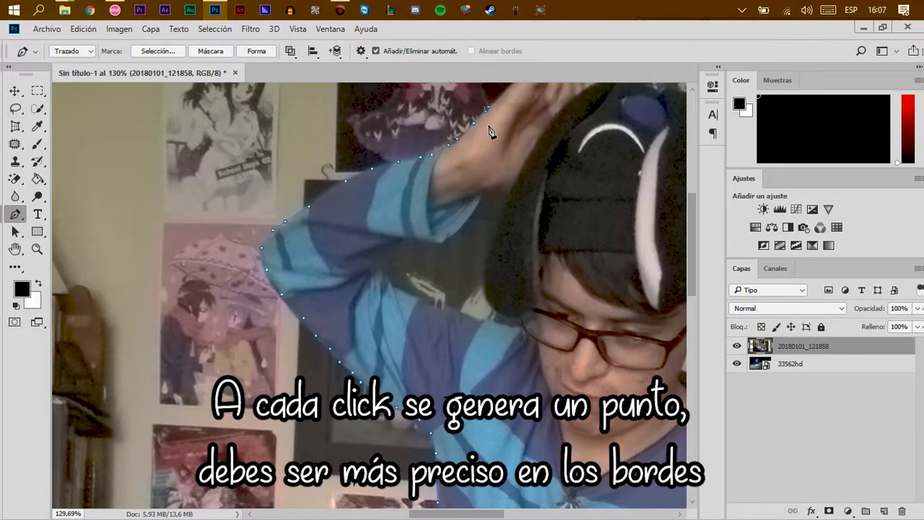
scroll(489, 132, "down", 3)
scroll(489, 131, "up", 3)
left_click(676, 231)
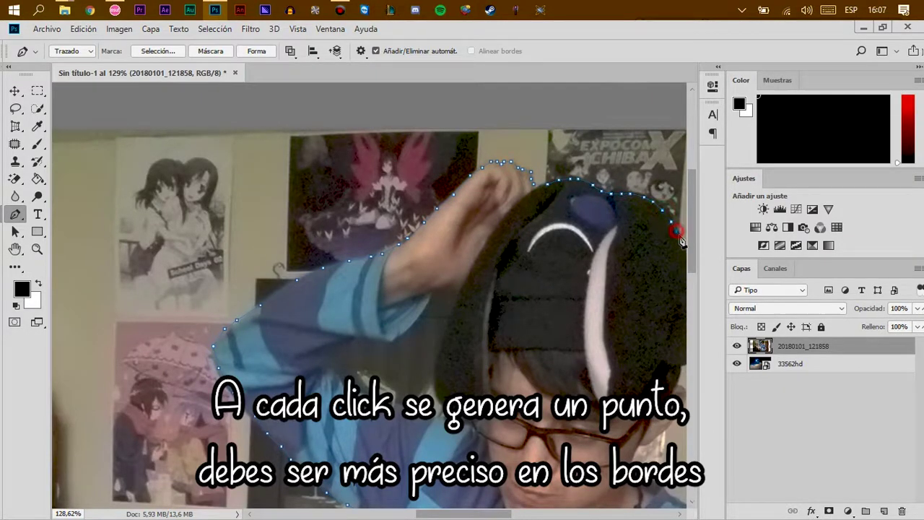
scroll(680, 242, "down", 3)
left_click(502, 260)
scroll(501, 260, "up", 5)
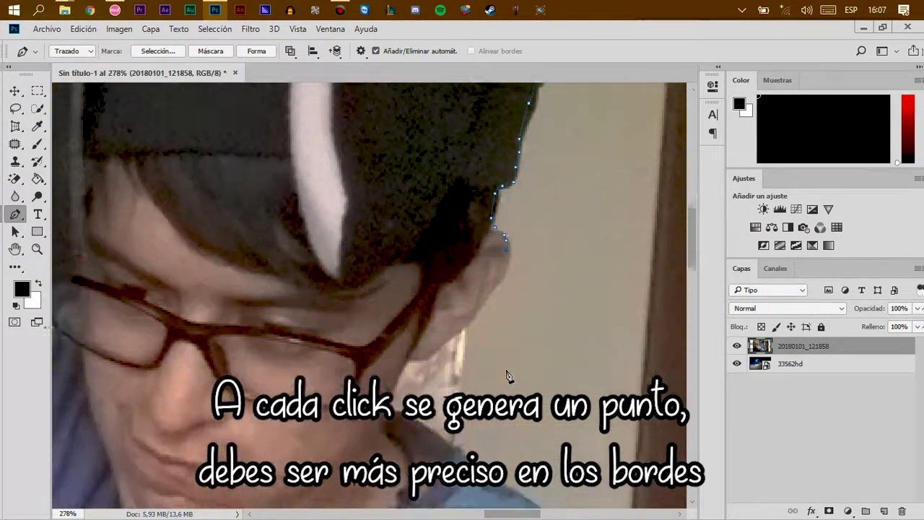
scroll(507, 376, "down", 2)
left_click(470, 302)
scroll(502, 249, "down", 2)
left_click(462, 285)
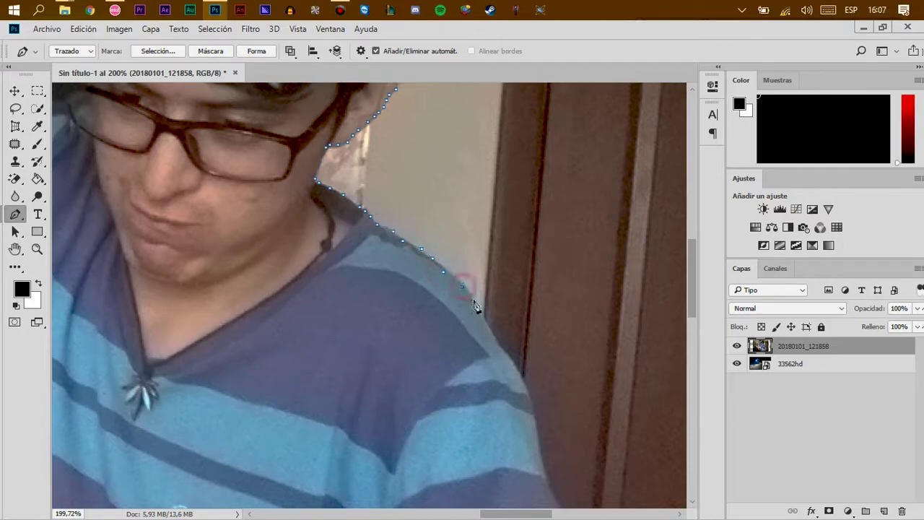
scroll(475, 306, "down", 3)
scroll(560, 323, "up", 3)
- Trace down the arm's outer edge to the photo's bottom and close the path at its start
left_click(512, 306)
scroll(527, 330, "up", 1)
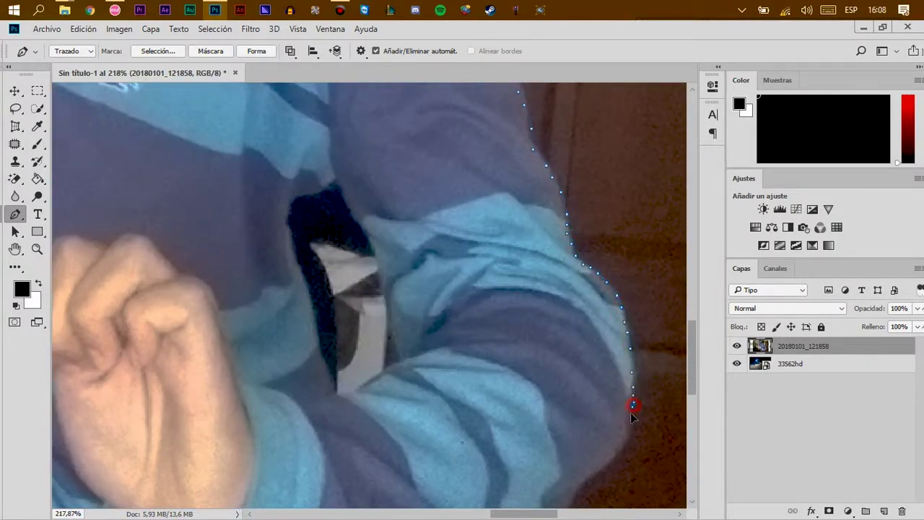
scroll(631, 412, "down", 3)
left_click(592, 368)
scroll(434, 347, "down", 2)
left_click(330, 314)
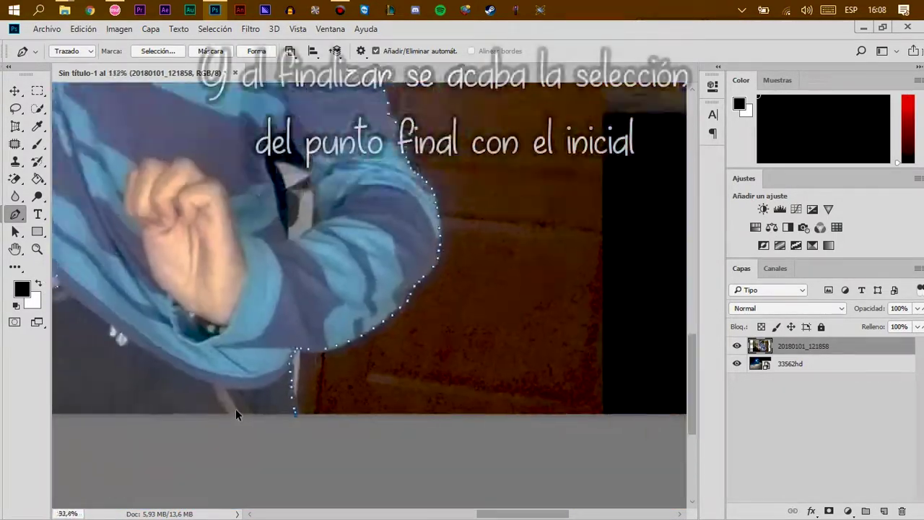
scroll(235, 414, "down", 3)
scroll(428, 451, "up", 2)
scroll(427, 452, "up", 2)
scroll(440, 428, "up", 1)
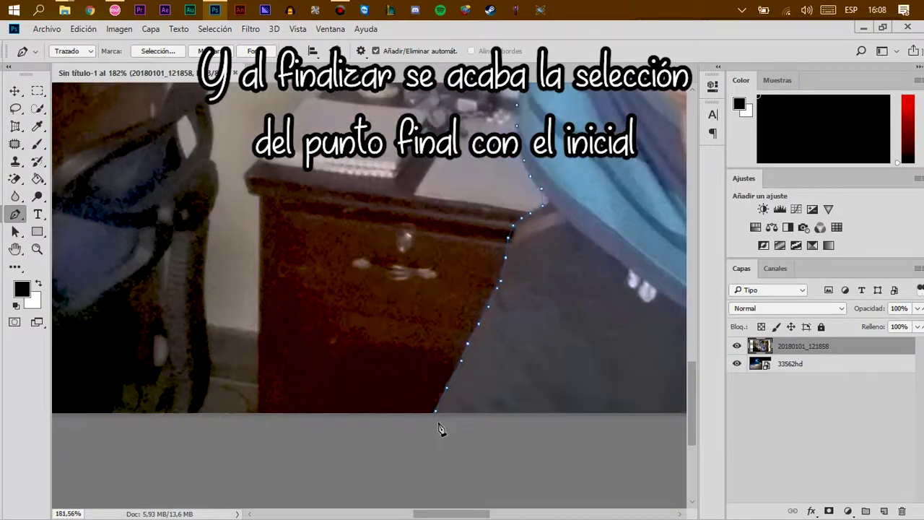
left_click(437, 413)
scroll(496, 386, "down", 1)
scroll(496, 386, "down", 2)
scroll(505, 382, "down", 1)
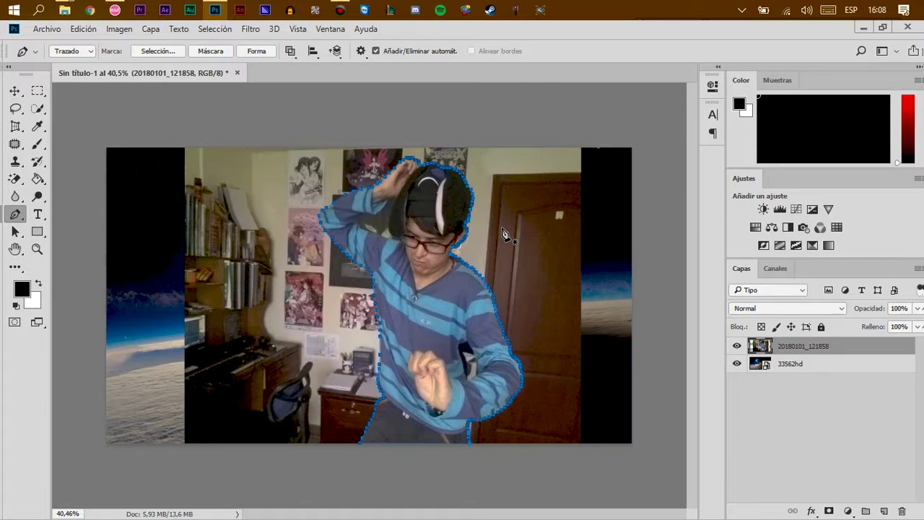
scroll(451, 326, "down", 1)
scroll(441, 361, "down", 1)
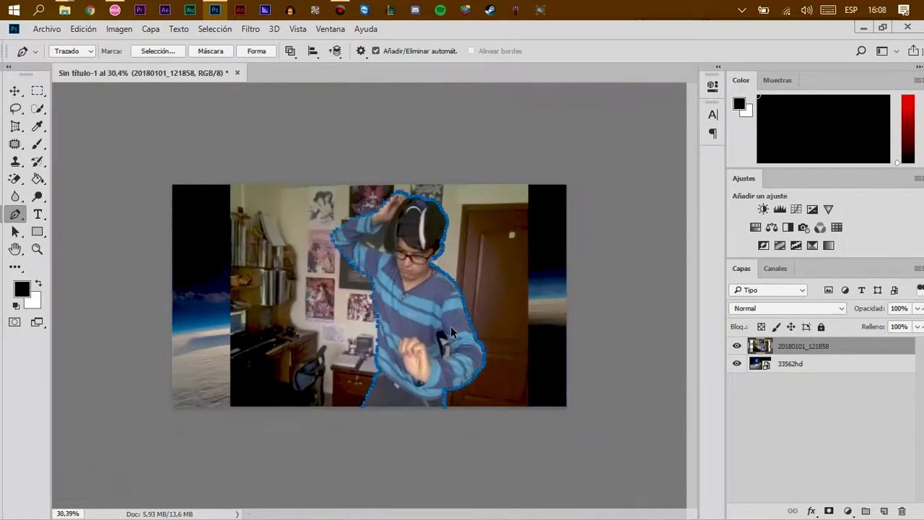
scroll(441, 375, "up", 6)
scroll(463, 364, "up", 3)
scroll(590, 303, "down", 1)
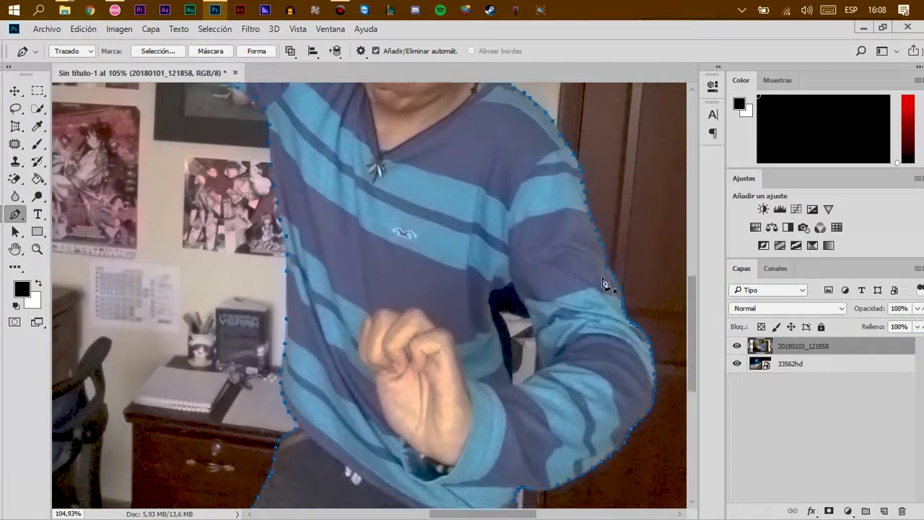
scroll(590, 303, "down", 2)
scroll(590, 304, "down", 1)
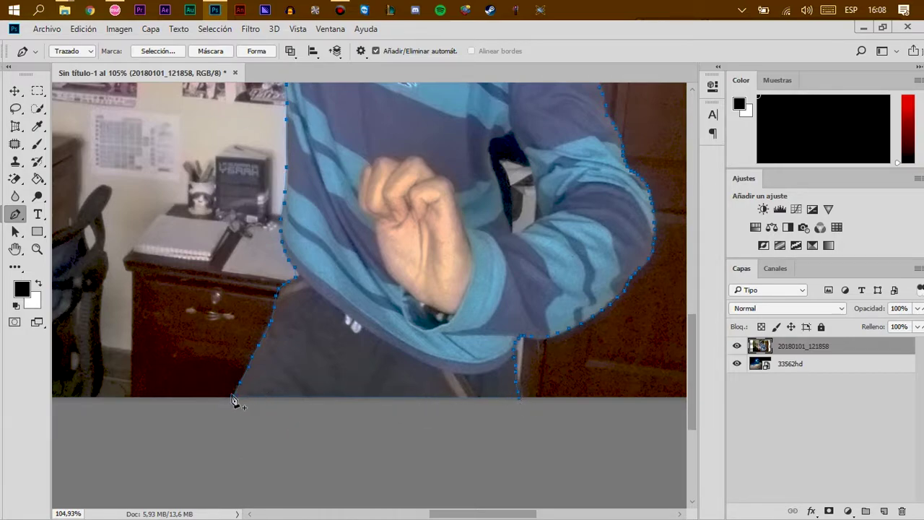
scroll(374, 360, "down", 3)
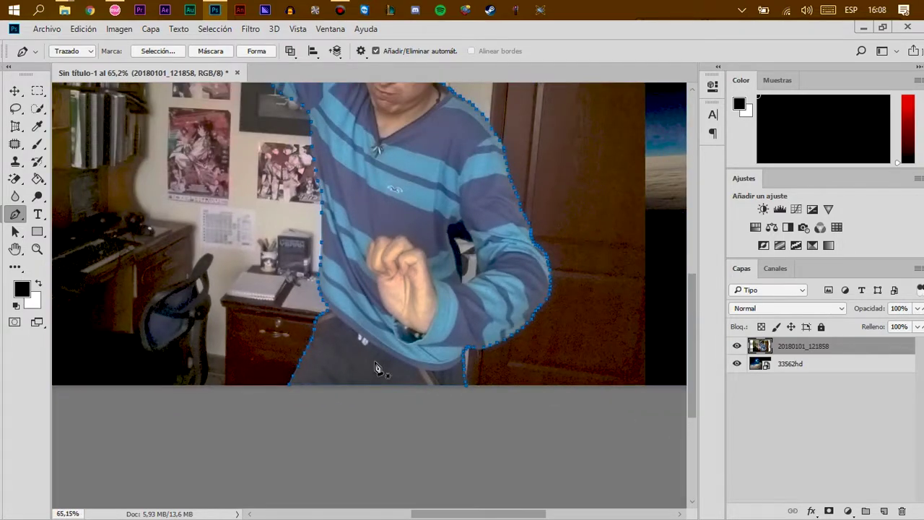
scroll(381, 336, "down", 2)
scroll(403, 261, "up", 2)
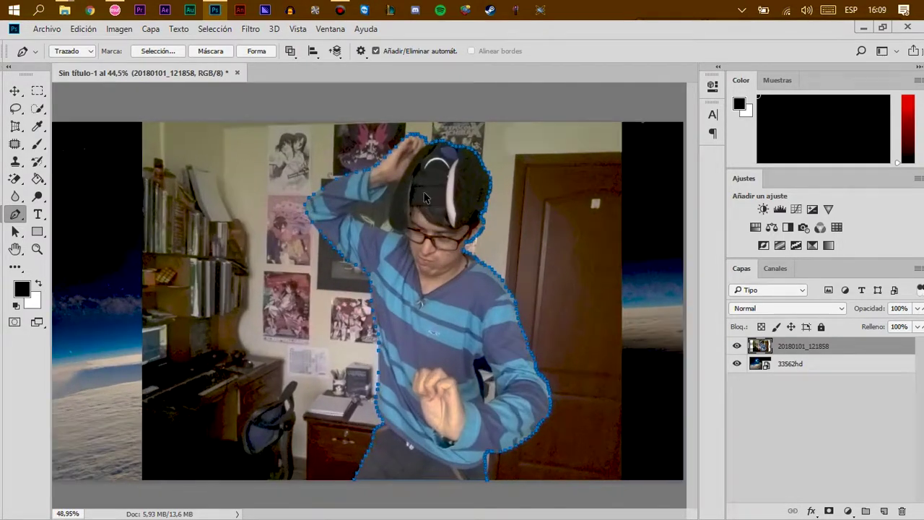
scroll(429, 282, "up", 1)
scroll(429, 282, "down", 3)
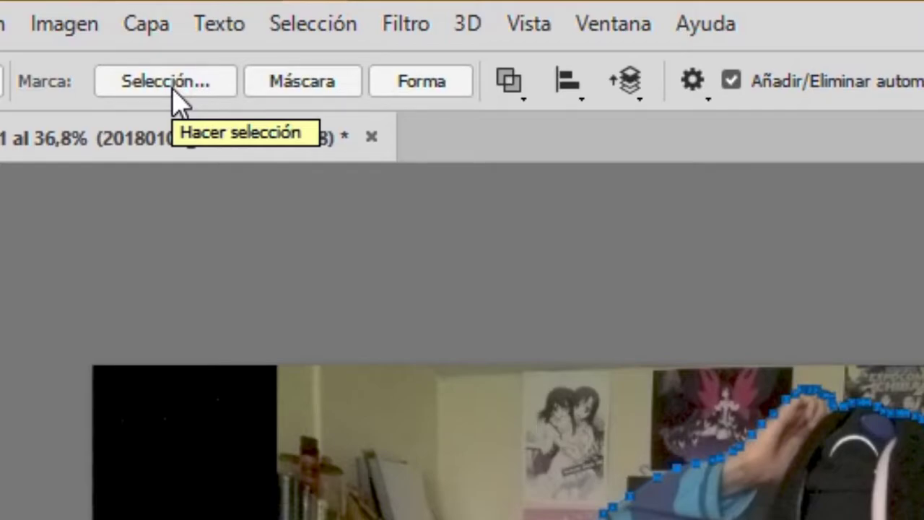
- Open the Hacer selección dialog for the person's path and move it lower on screen
left_click(173, 92)
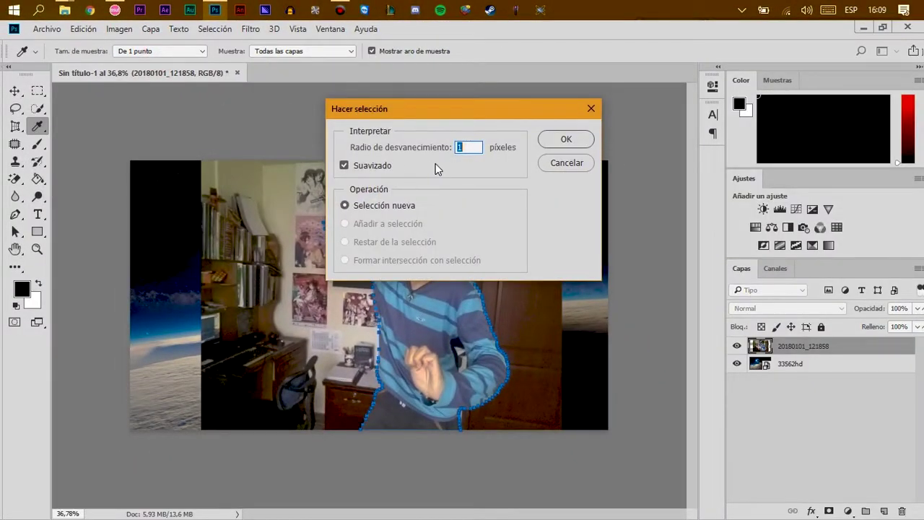
left_click_drag(436, 112, 452, 186)
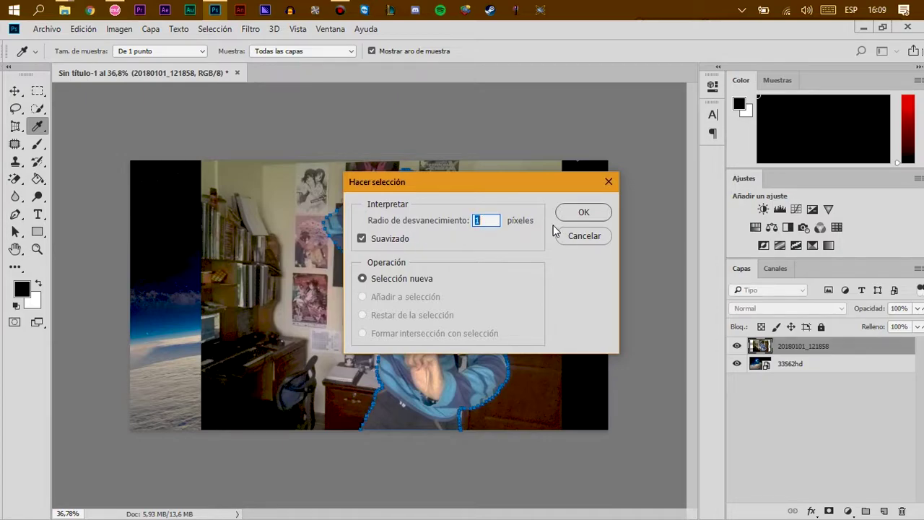
- Load the traced path as a selection and copy the person onto new layer Capa 1
left_click(582, 214)
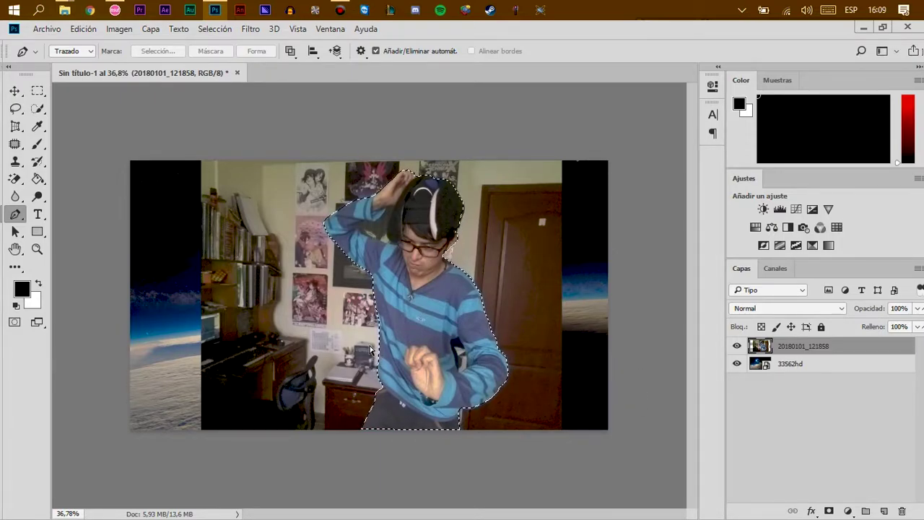
key("ctrl+j")
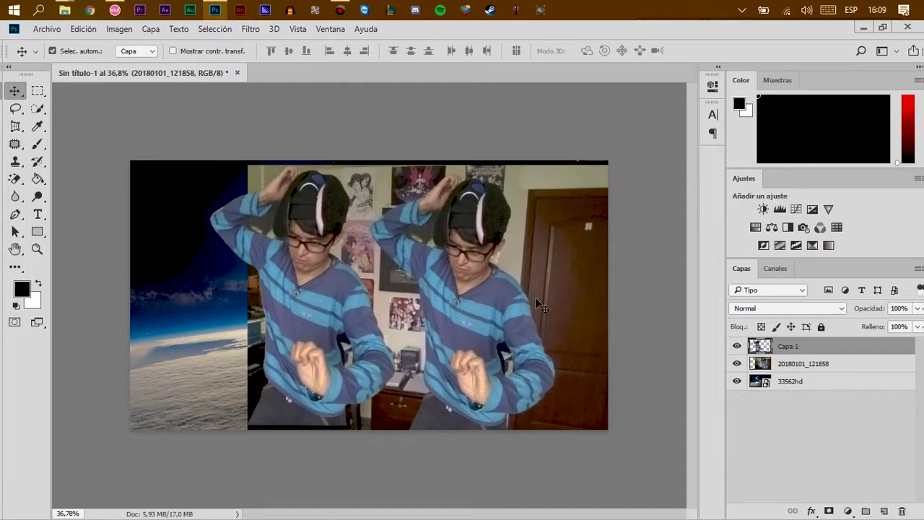
- Delete the room photo layer 20180101_121858 and move Capa 1 toward the right
left_click(803, 363)
mouse_move(532, 247)
left_mouse_down()
mouse_move(535, 267)
mouse_move(532, 243)
left_mouse_up()
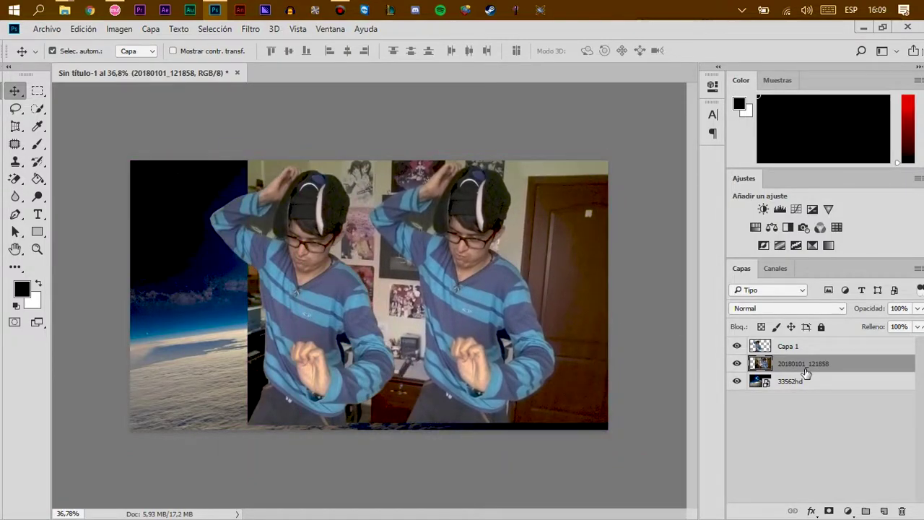
key("Delete")
mouse_move(328, 323)
left_mouse_down()
mouse_move(457, 334)
mouse_move(418, 245)
left_mouse_up()
- Zoom in and trace a closed Pen path around the room patch between arm and cap
scroll(419, 244, "up", 5)
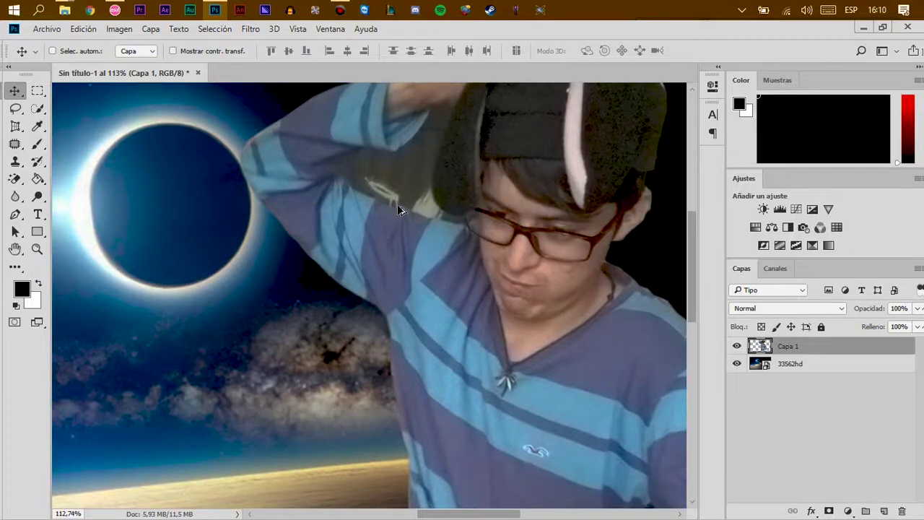
scroll(398, 206, "up", 3)
scroll(357, 197, "up", 2)
scroll(427, 177, "up", 2)
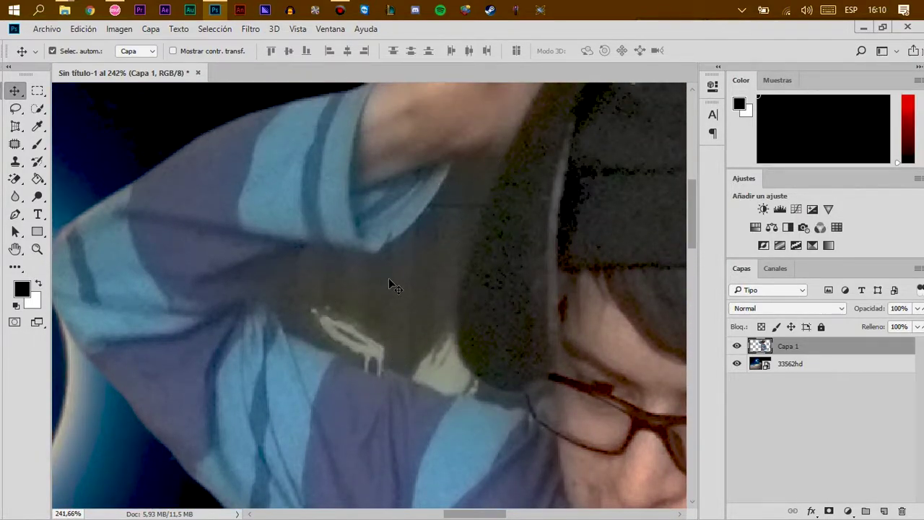
scroll(390, 283, "down", 6)
scroll(434, 325, "up", 1)
scroll(438, 331, "up", 3)
scroll(426, 314, "up", 3)
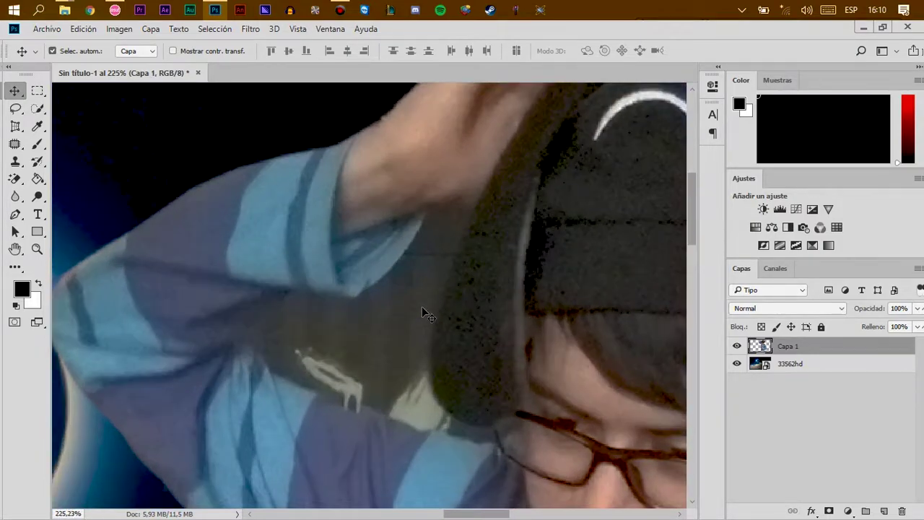
left_click(15, 214)
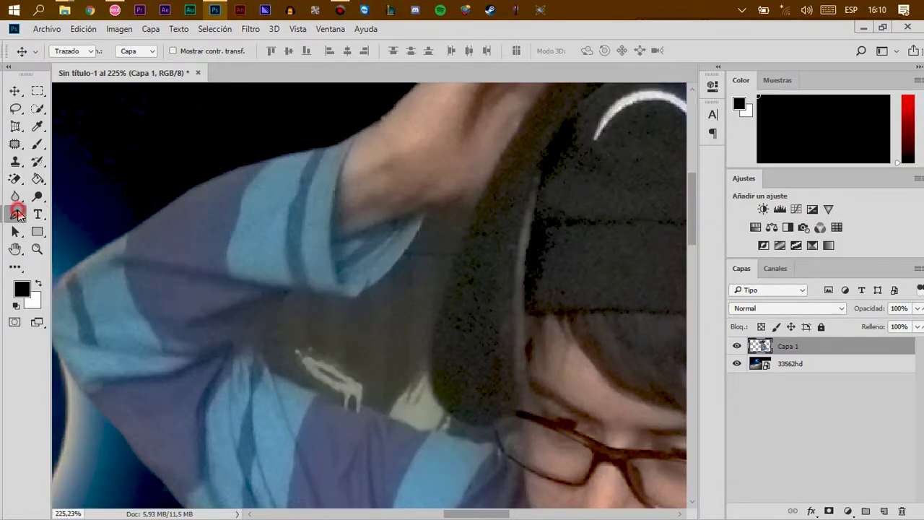
left_click(492, 425)
left_click_drag(495, 444, 468, 442)
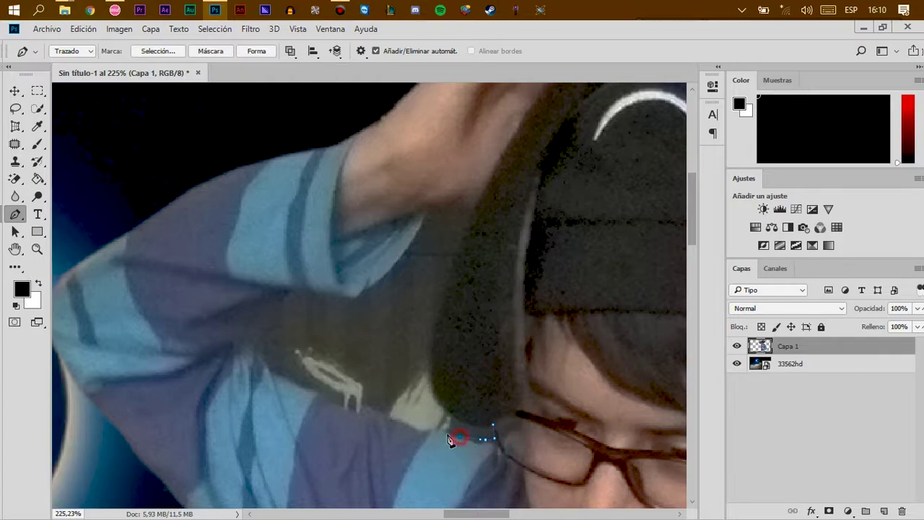
left_click_drag(367, 413, 353, 410)
left_click(359, 295)
left_click(423, 214)
left_click(470, 208)
left_click(449, 292)
left_click(493, 425)
- Convert the path to a selection and delete the room patch inside it
left_click(158, 51)
left_click(581, 213)
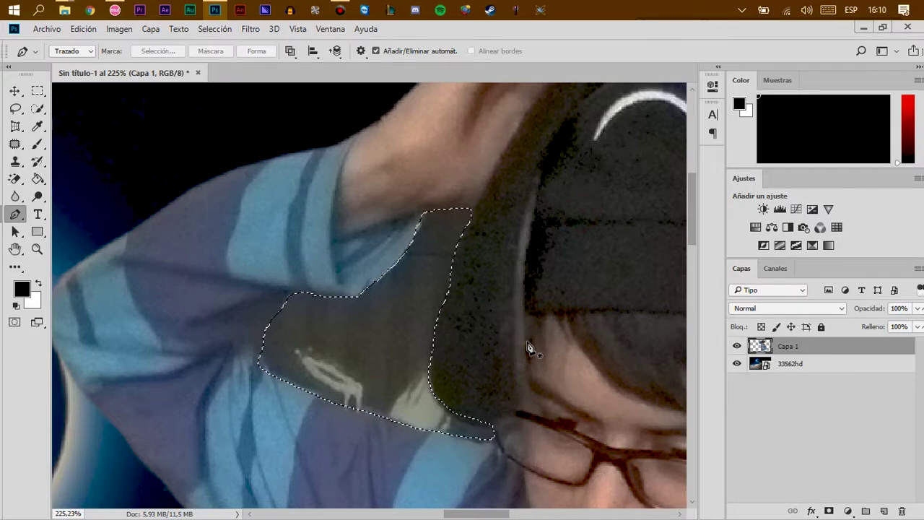
key("Delete")
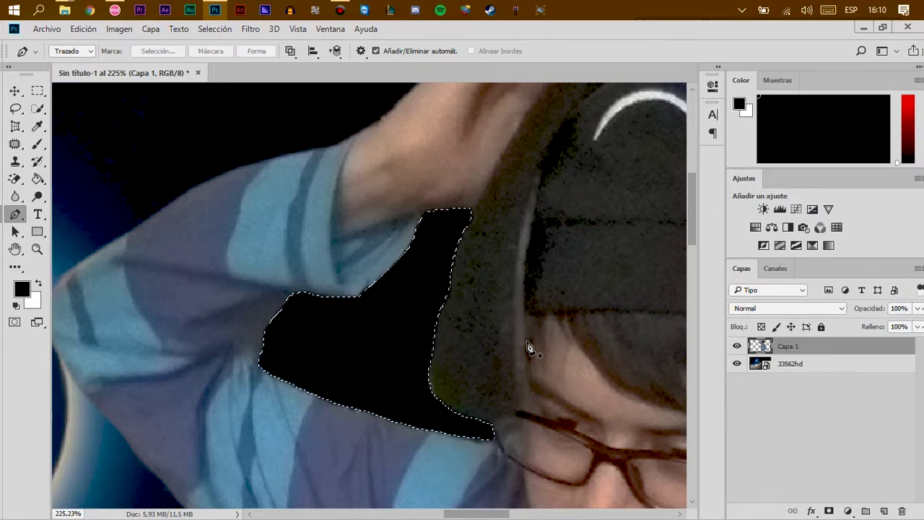
scroll(410, 343, "down", 3)
scroll(410, 343, "down", 3)
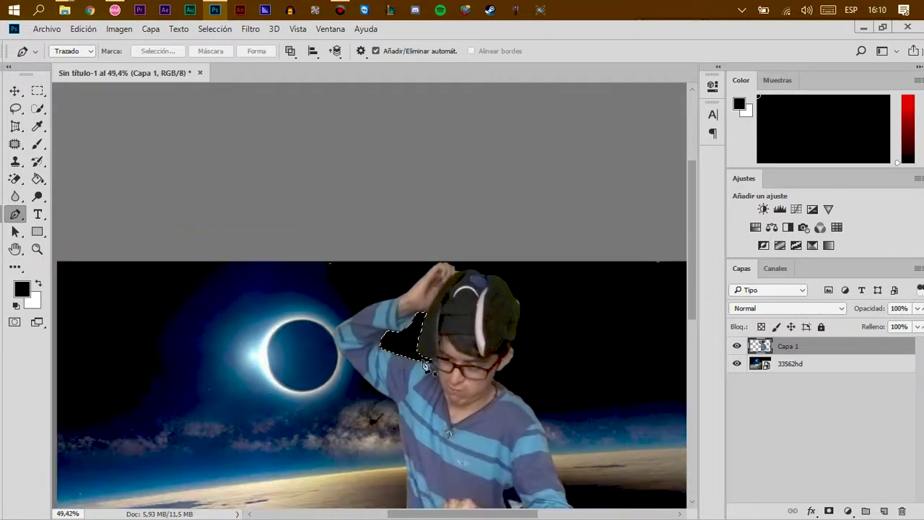
- Select the eclipse background layer and clear the selection around the black gap
key("v")
left_click(505, 404)
scroll(505, 404, "up", 4)
scroll(482, 368, "up", 2)
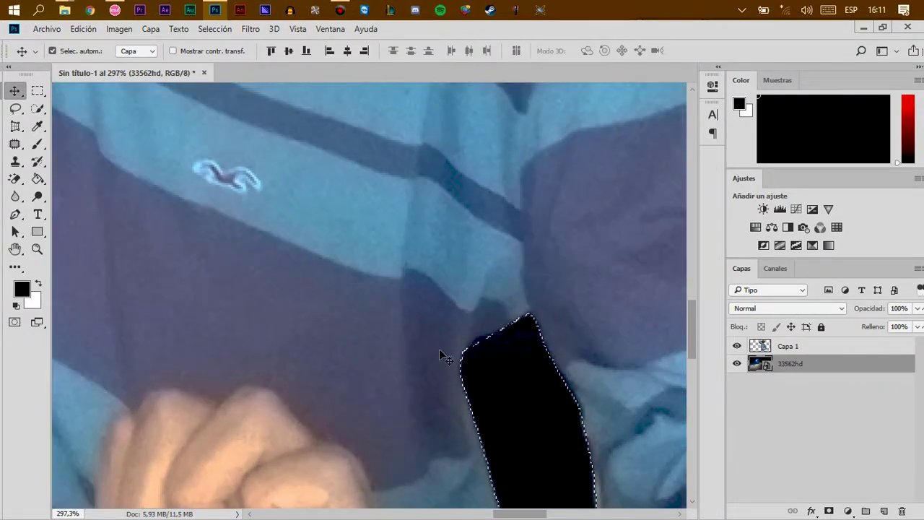
left_click(15, 107)
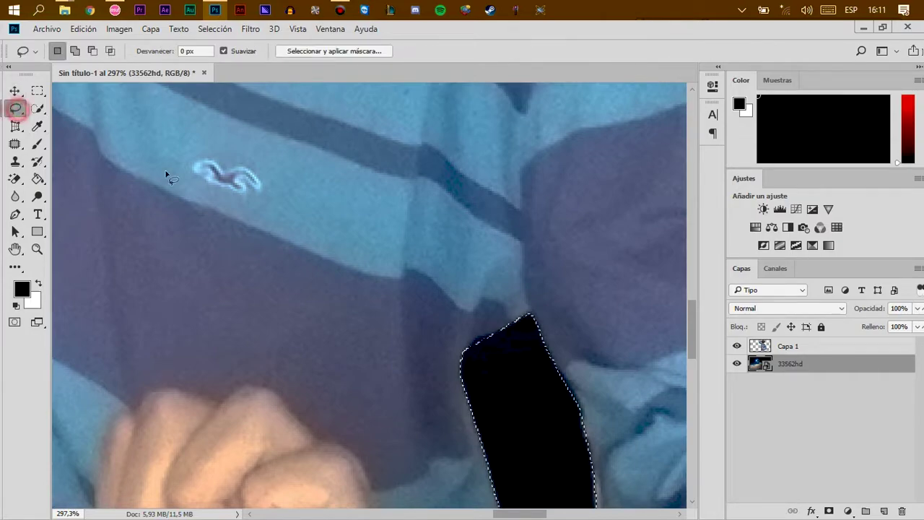
left_click(287, 228)
left_click(15, 90)
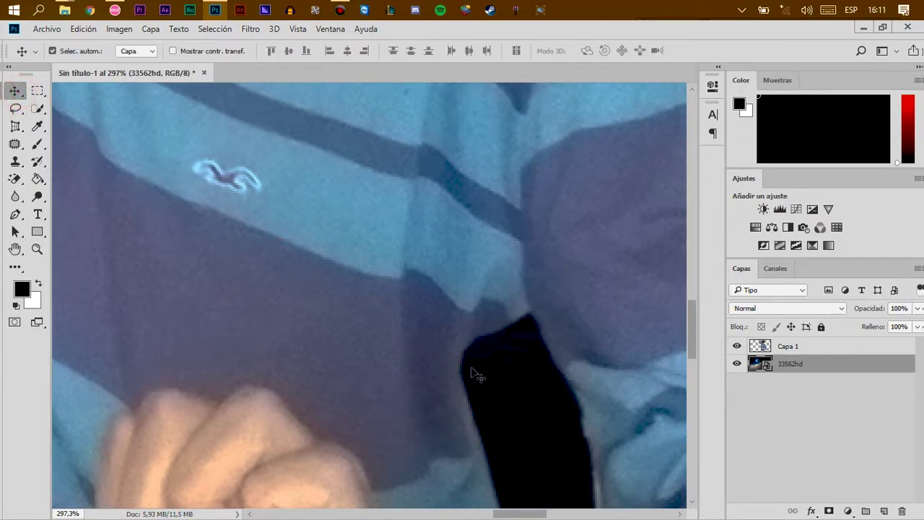
scroll(549, 388, "down", 3)
scroll(549, 386, "down", 3)
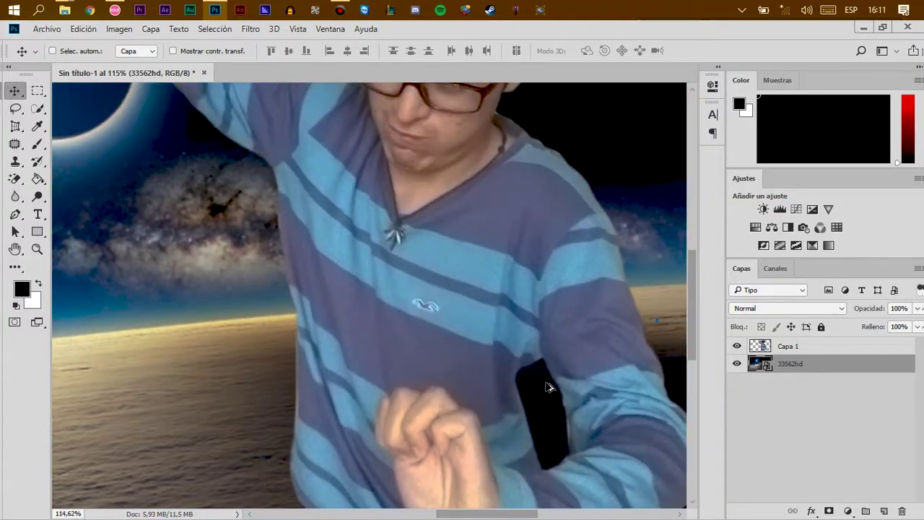
scroll(549, 387, "down", 2)
scroll(527, 373, "down", 2)
scroll(527, 373, "down", 1)
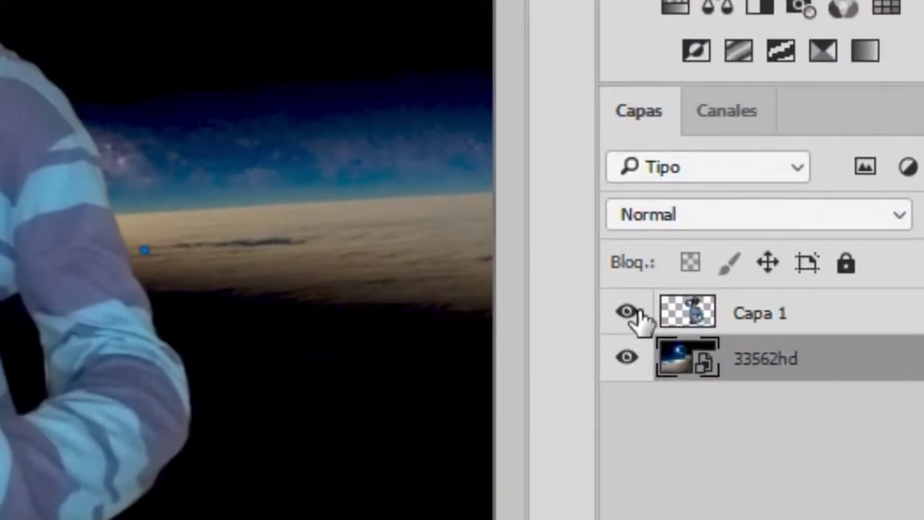
- Turn off the visibility of layer 33562hd so the person shows over transparency
left_click(628, 358)
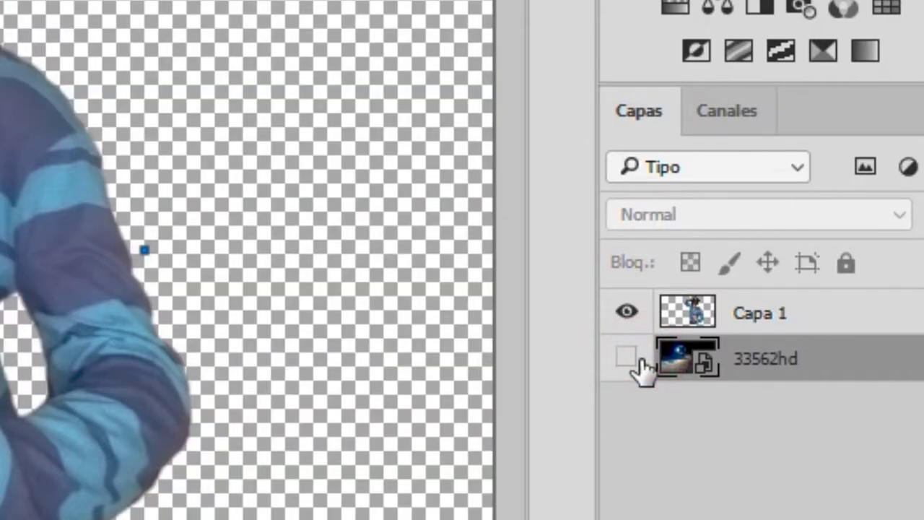
left_click(628, 358)
left_click(628, 356)
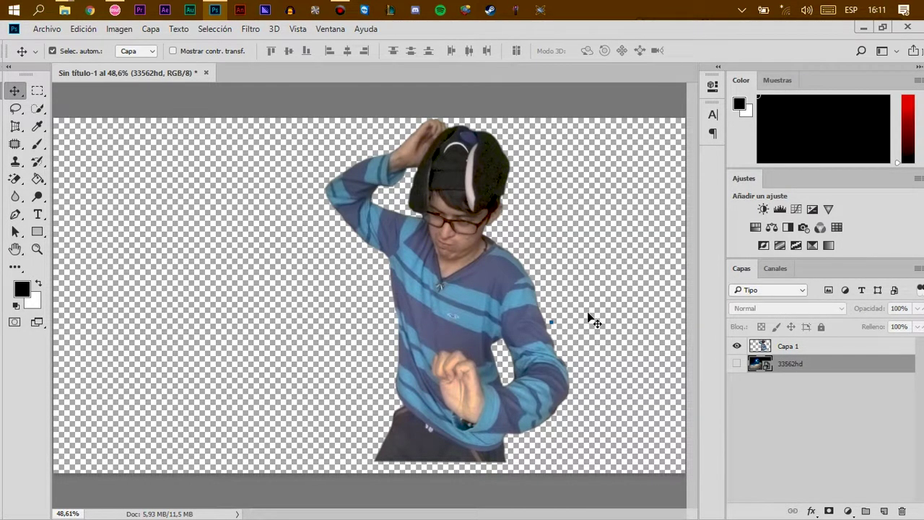
key("m")
scroll(433, 238, "up", 2)
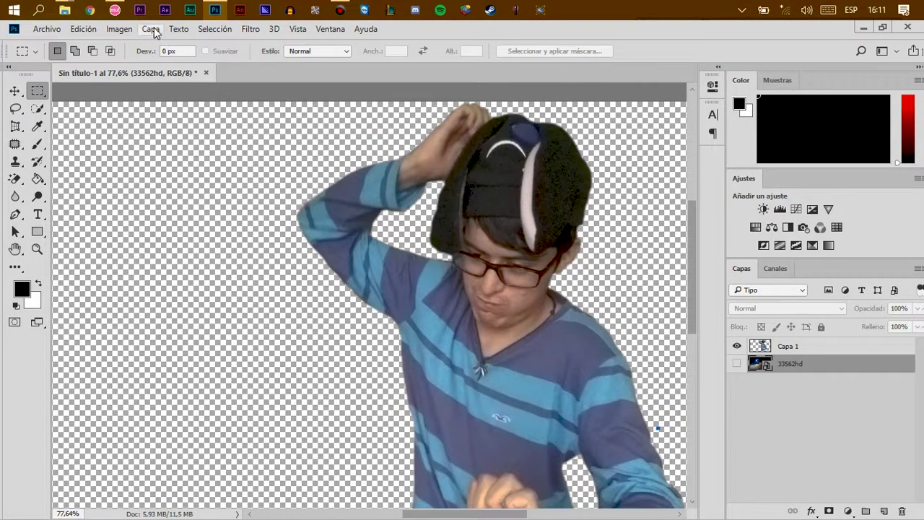
- Create a new empty layer named 'Fondo' via Capa > Nueva > Capa
left_click(150, 29)
mouse_move(217, 40)
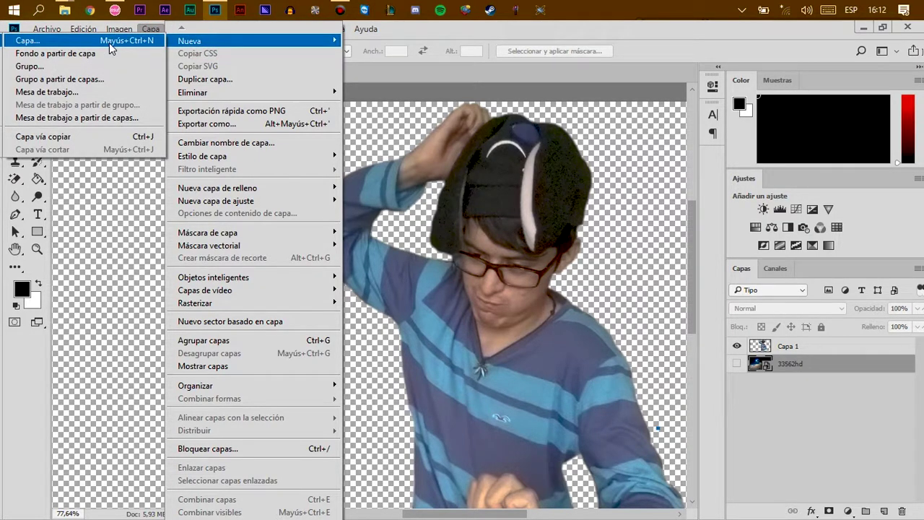
left_click(28, 41)
left_click(406, 152)
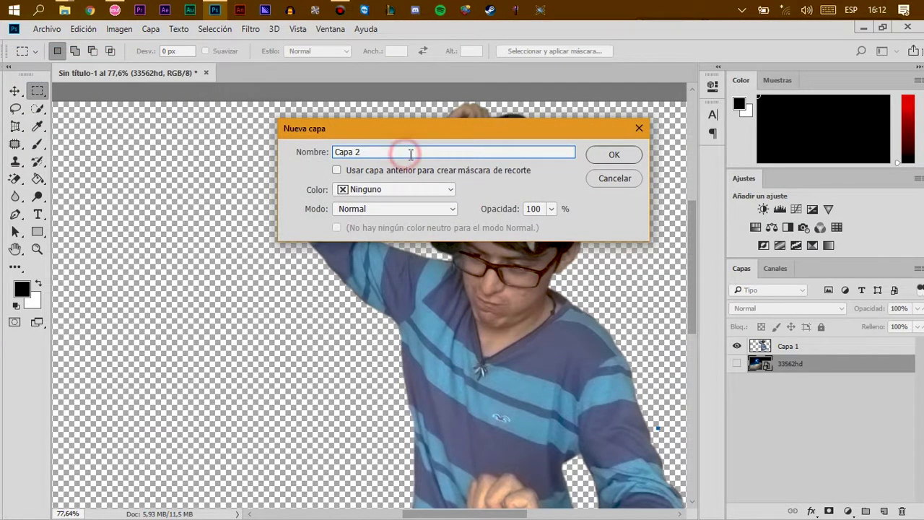
double_click(406, 152)
type("Fondo")
key("Return")
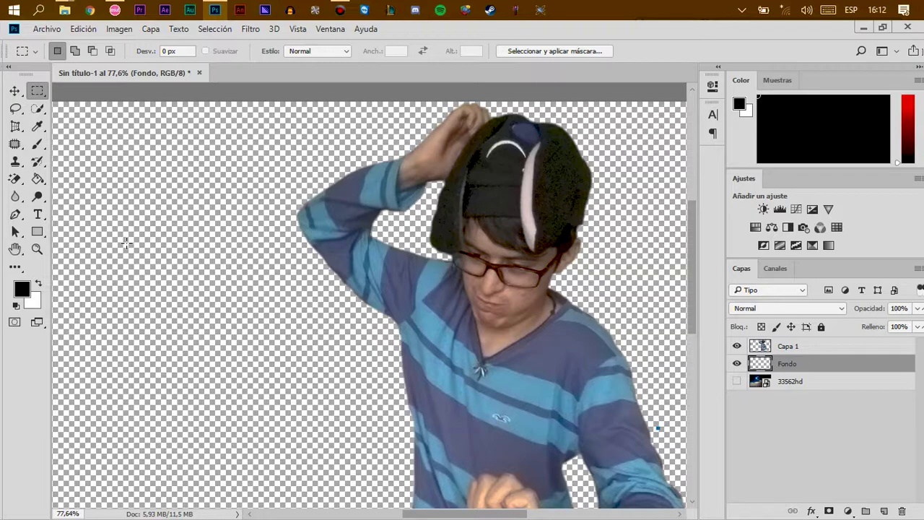
- Fill the Fondo layer with solid black using the Paint Bucket
left_click(38, 178)
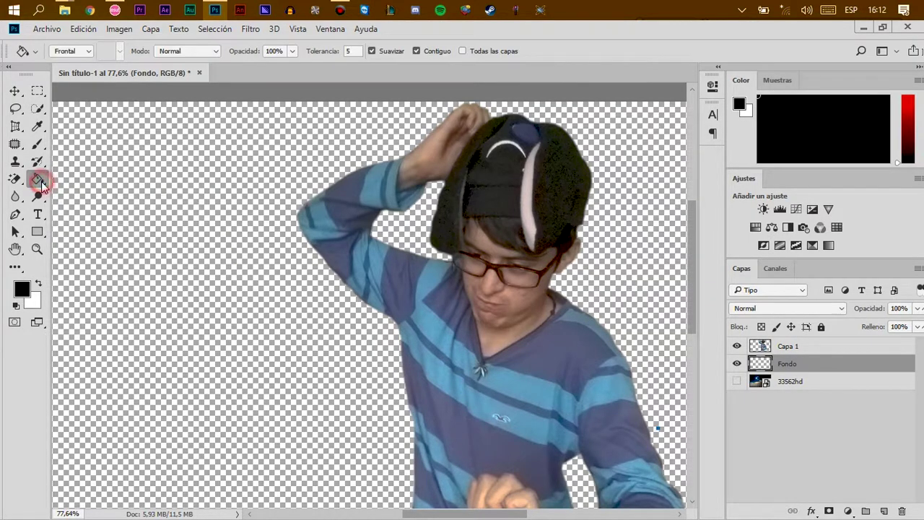
left_click(21, 289)
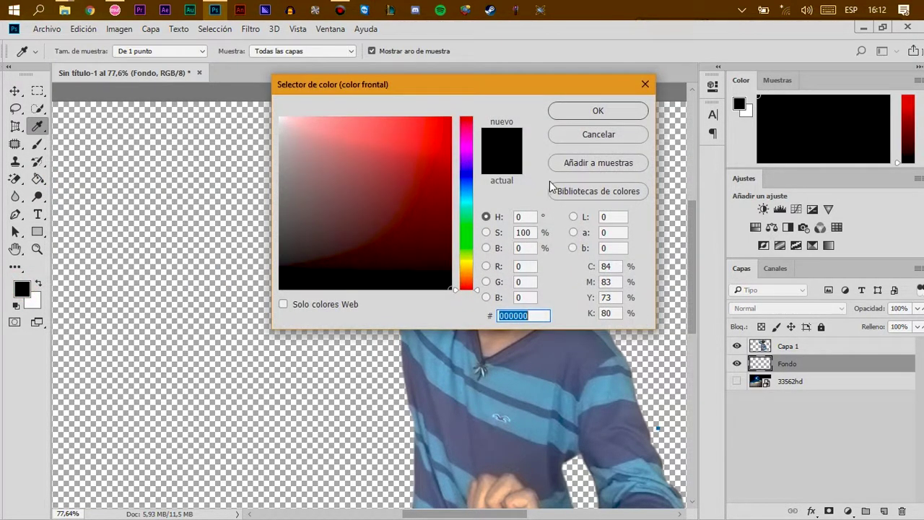
left_click(600, 110)
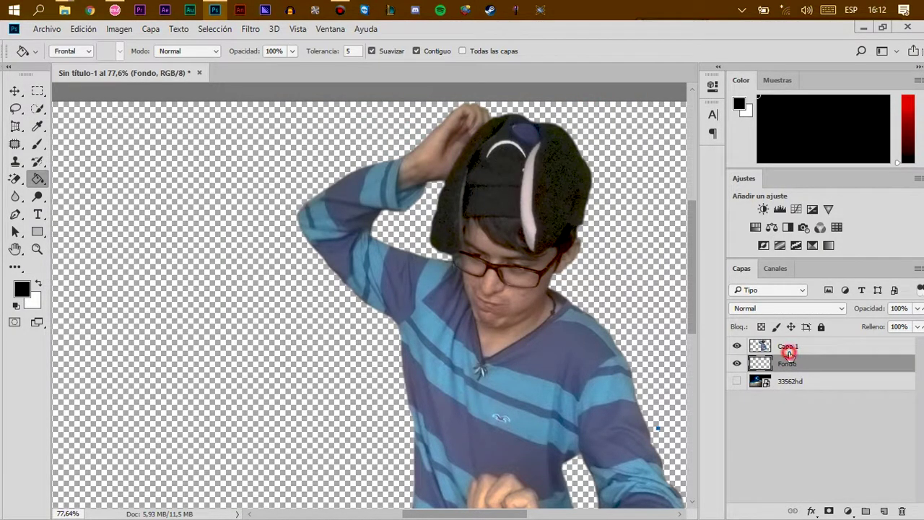
left_click(789, 351)
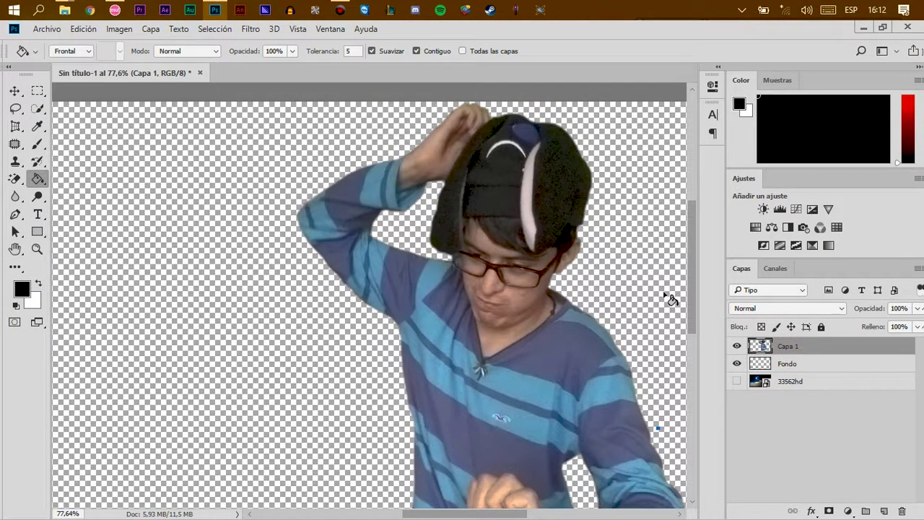
left_click(791, 365)
left_click(640, 296)
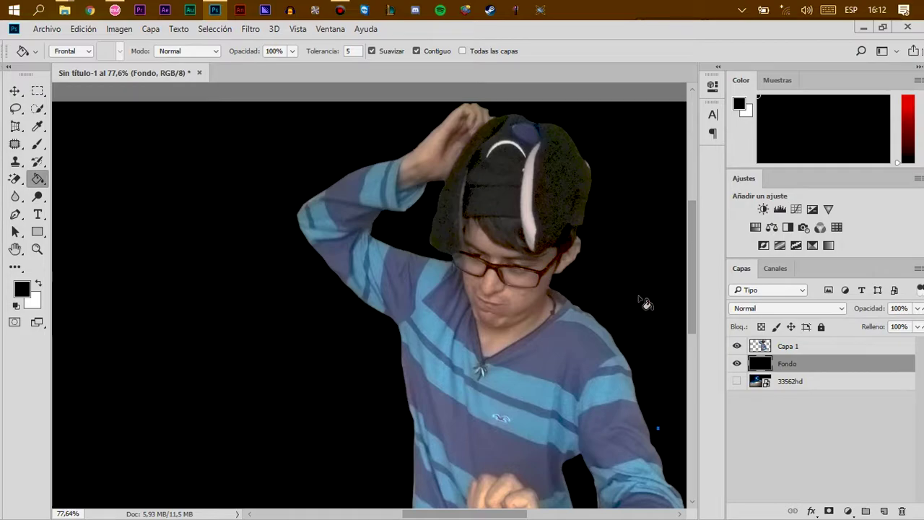
scroll(640, 298, "down", 1)
scroll(640, 297, "down", 2)
scroll(531, 149, "up", 1)
scroll(531, 149, "up", 1)
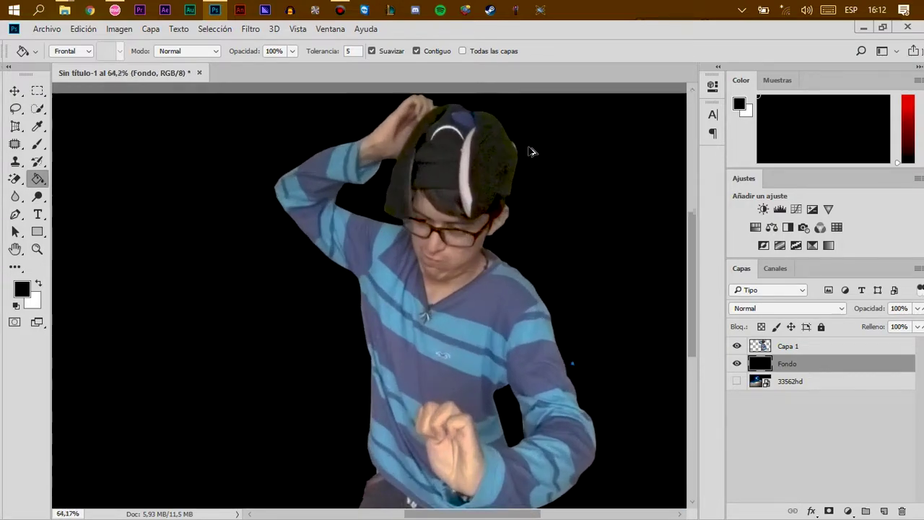
scroll(530, 149, "up", 2)
scroll(531, 149, "up", 2)
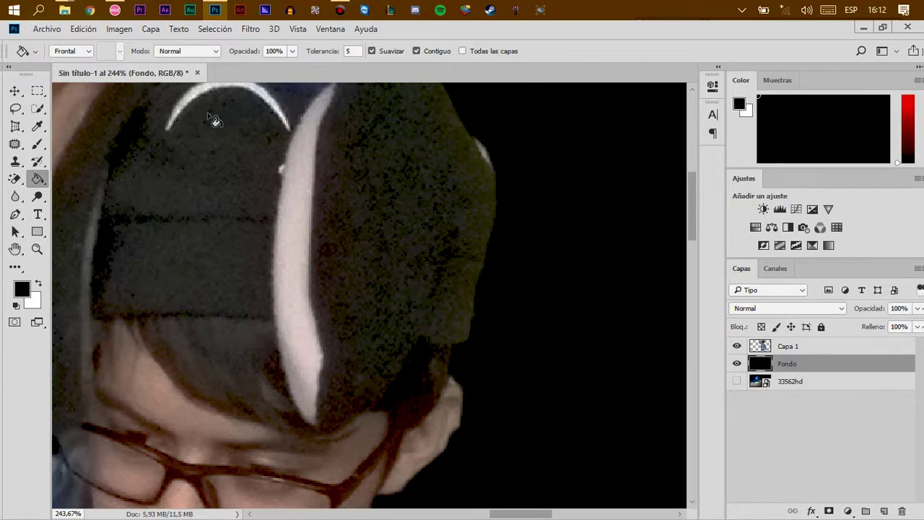
- Erase the light fringe on the hat's right edge of Capa 1 with the standard Eraser
left_click(14, 179)
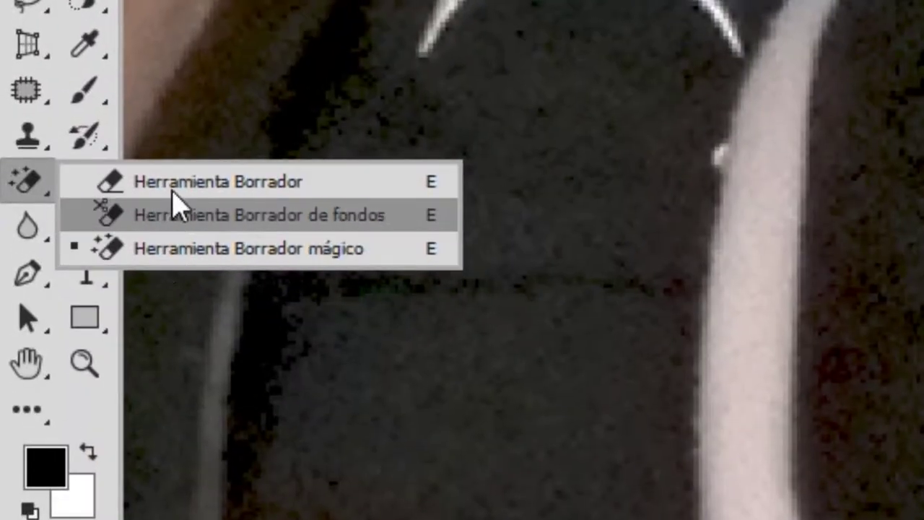
left_click(179, 182)
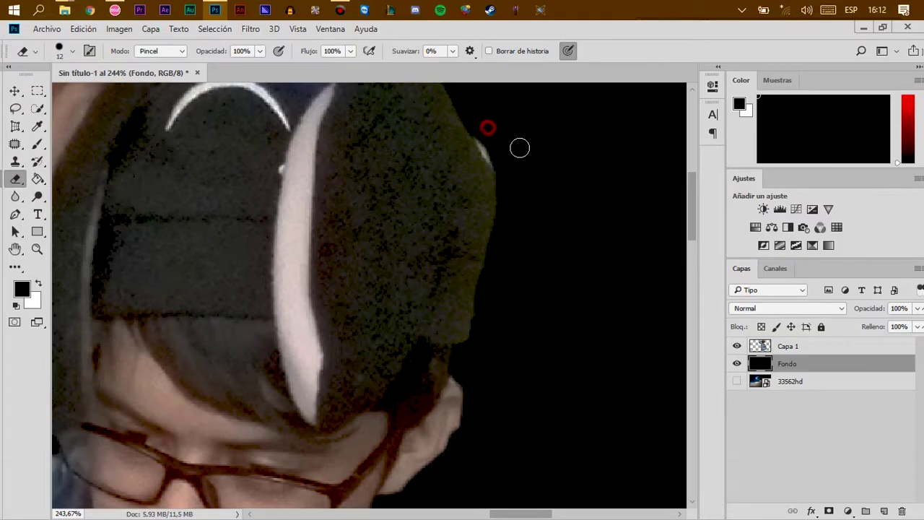
left_click_drag(487, 128, 595, 178)
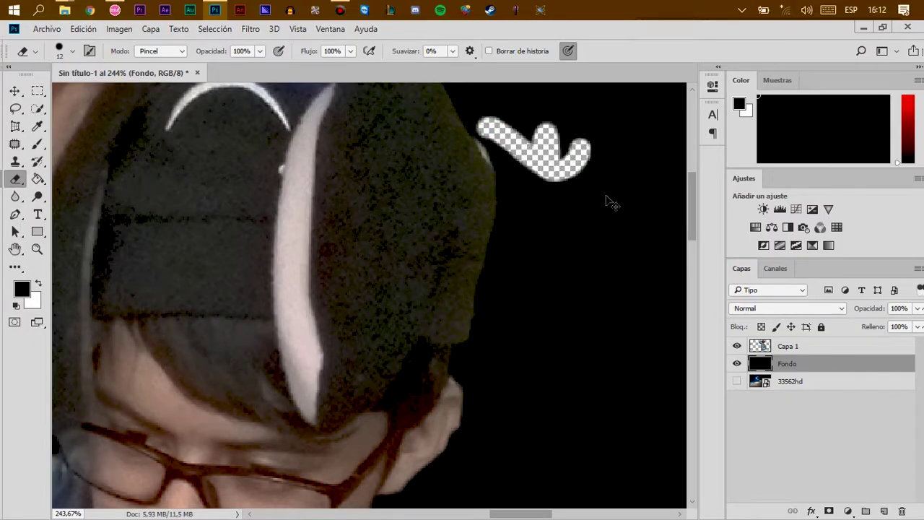
key("ctrl+z")
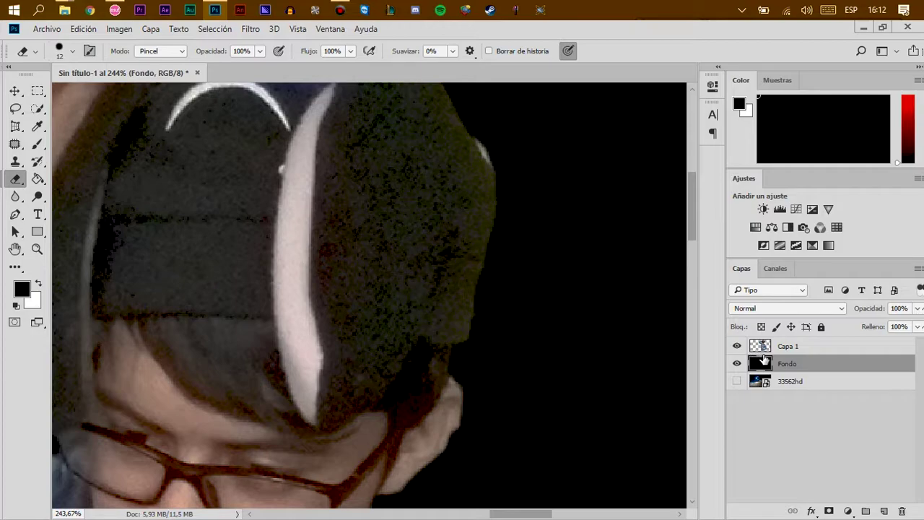
left_click(792, 346)
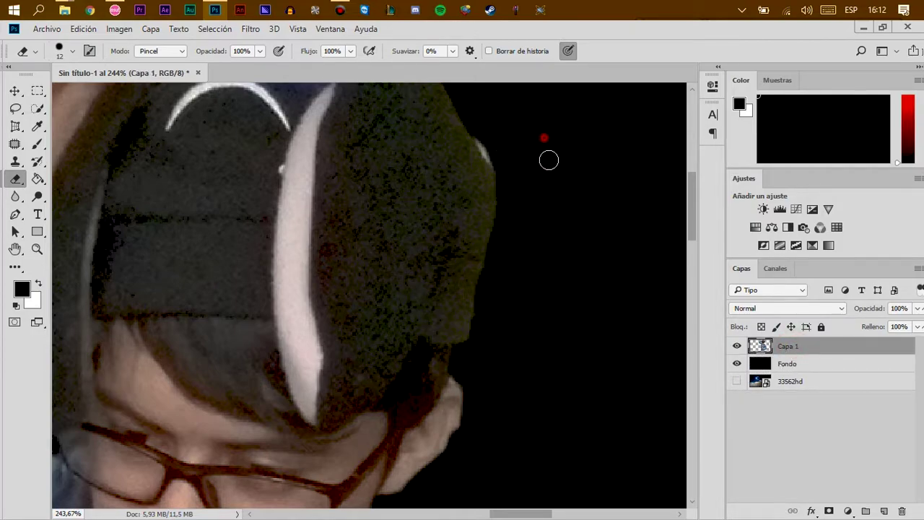
left_click(794, 364)
left_click_drag(574, 215, 618, 282)
key("ctrl+z")
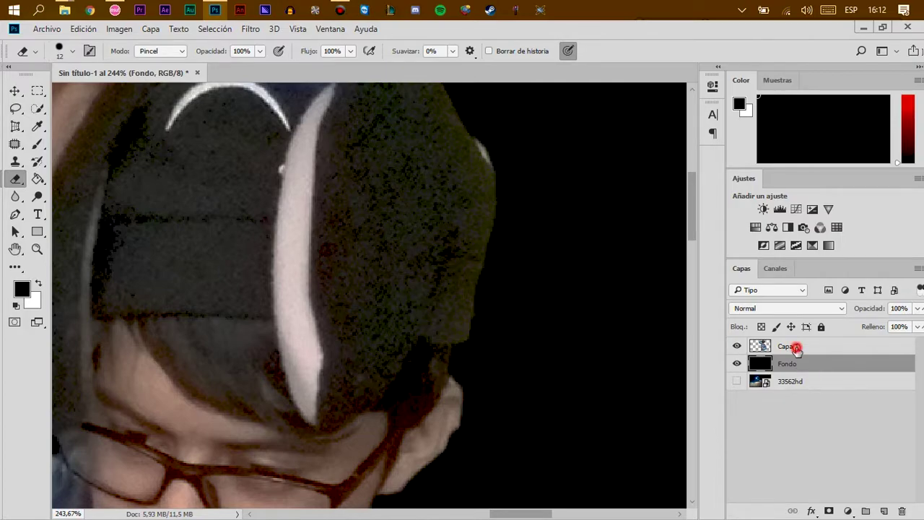
left_click(797, 347)
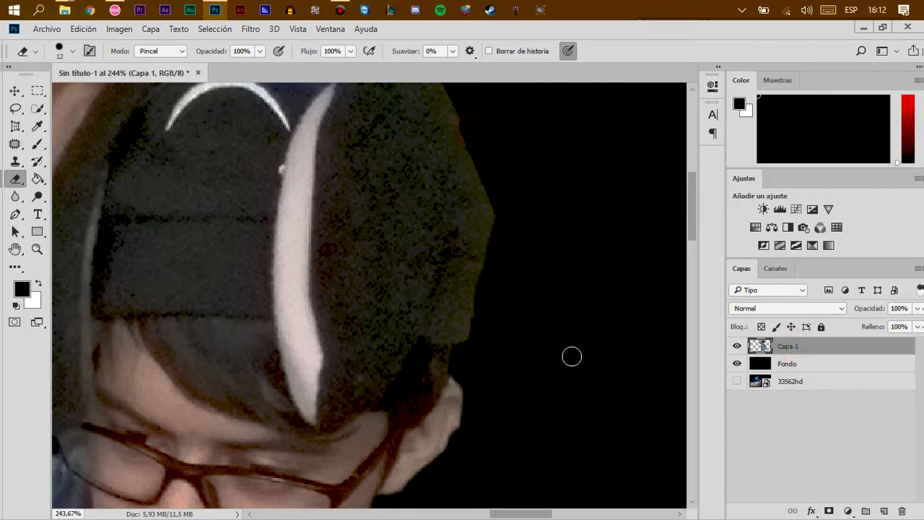
left_click_drag(484, 130, 484, 153)
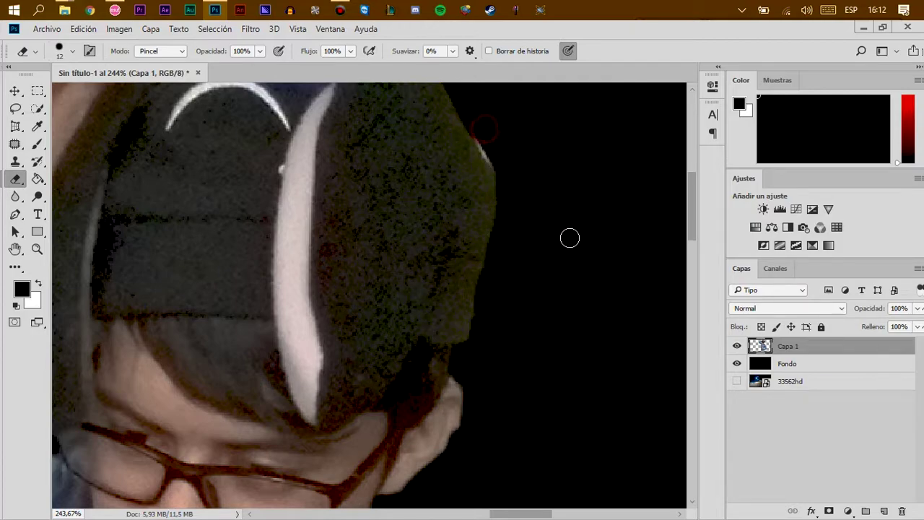
- Lower the eraser brush hardness to 37%
left_click(67, 54)
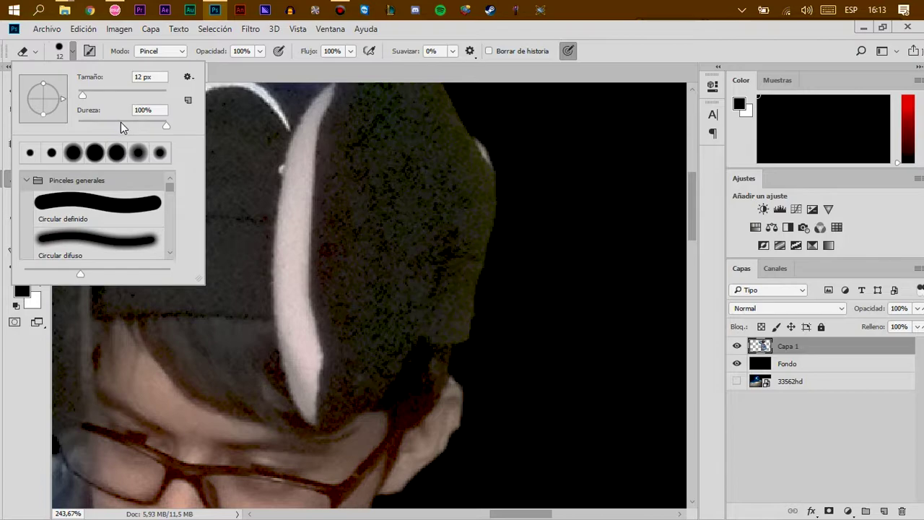
left_click(121, 123)
left_click(111, 123)
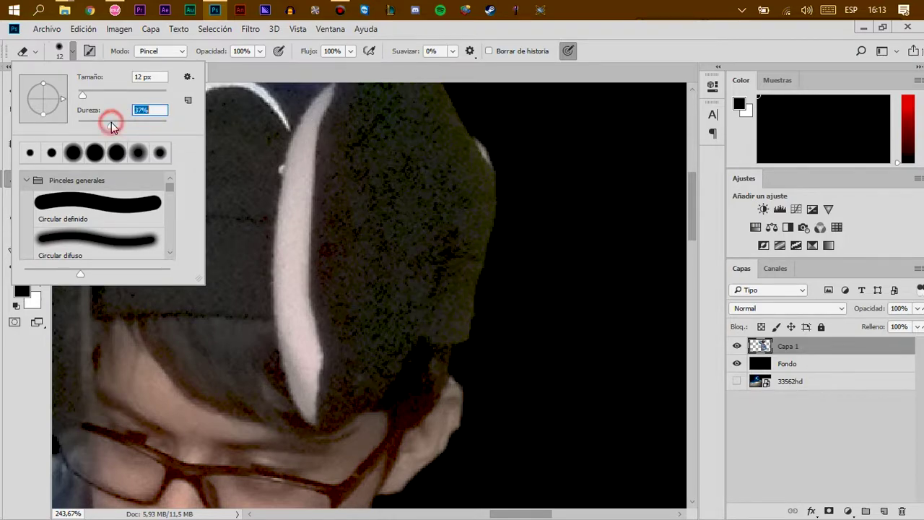
left_click(482, 115)
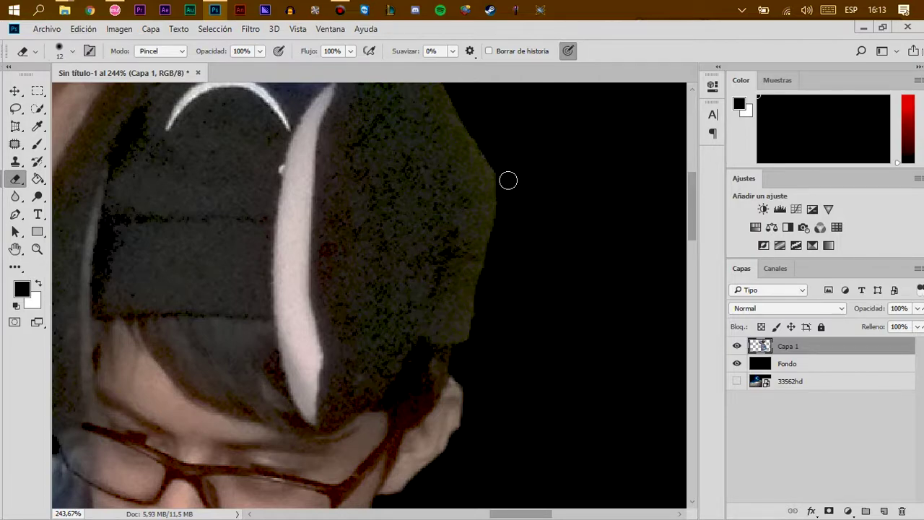
scroll(499, 224, "down", 3)
scroll(498, 224, "down", 2)
scroll(501, 213, "up", 5)
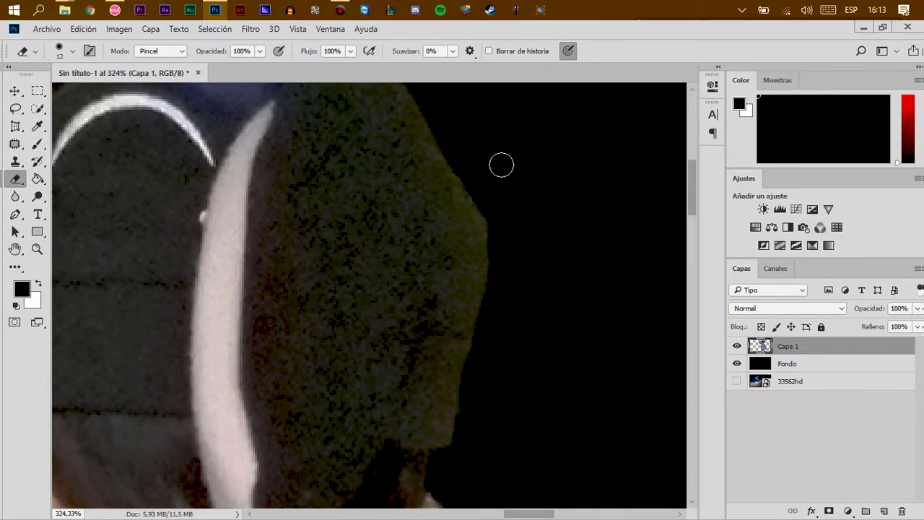
- Set the eraser size to 48 px and erase thin slivers along the hat's edge
left_click(67, 47)
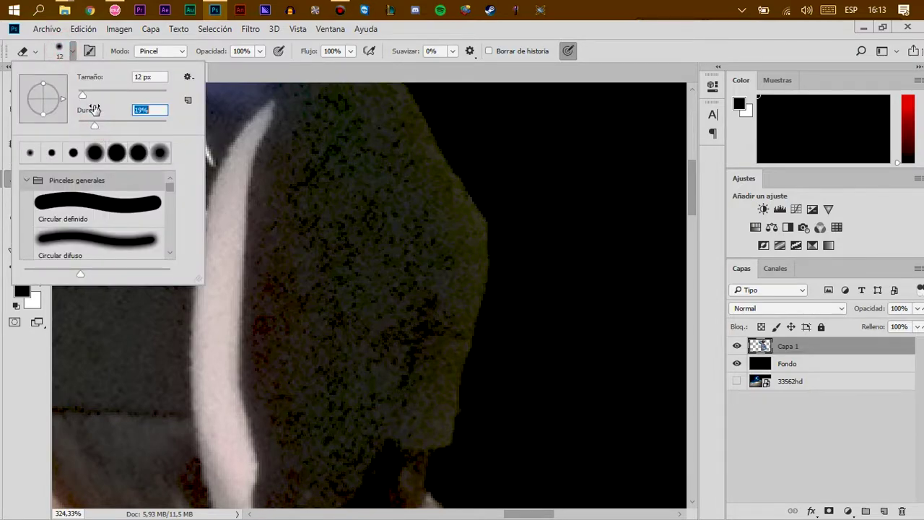
left_click_drag(83, 94, 86, 94)
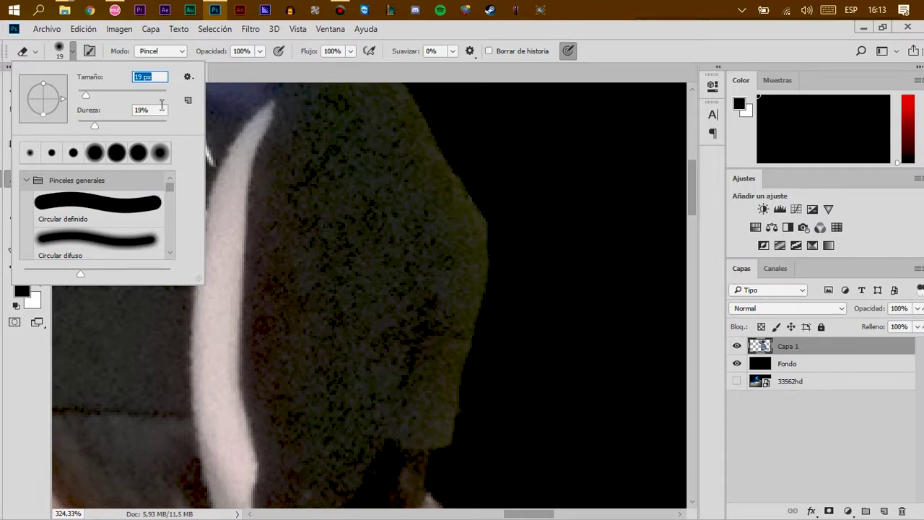
left_click(100, 95)
left_click_drag(89, 94, 98, 95)
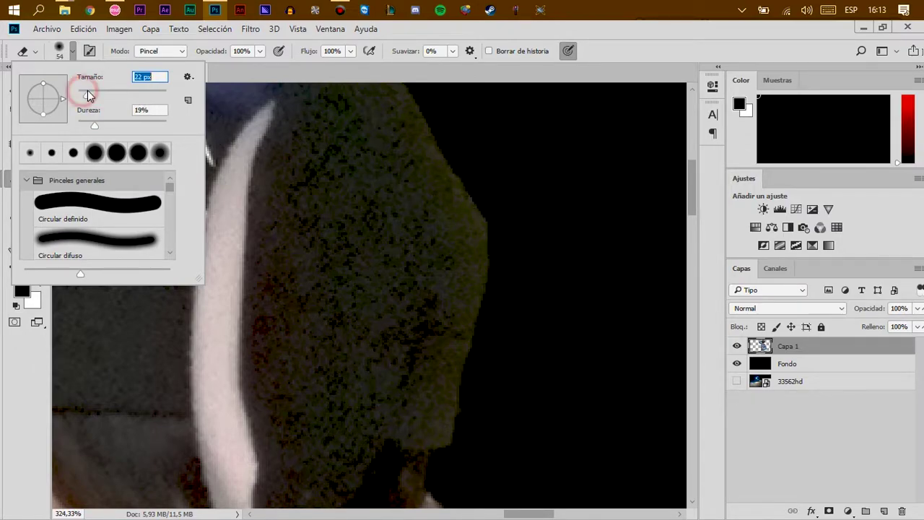
left_click(512, 155)
mouse_move(541, 273)
left_mouse_down()
mouse_move(543, 241)
mouse_move(499, 128)
mouse_move(539, 252)
left_mouse_up()
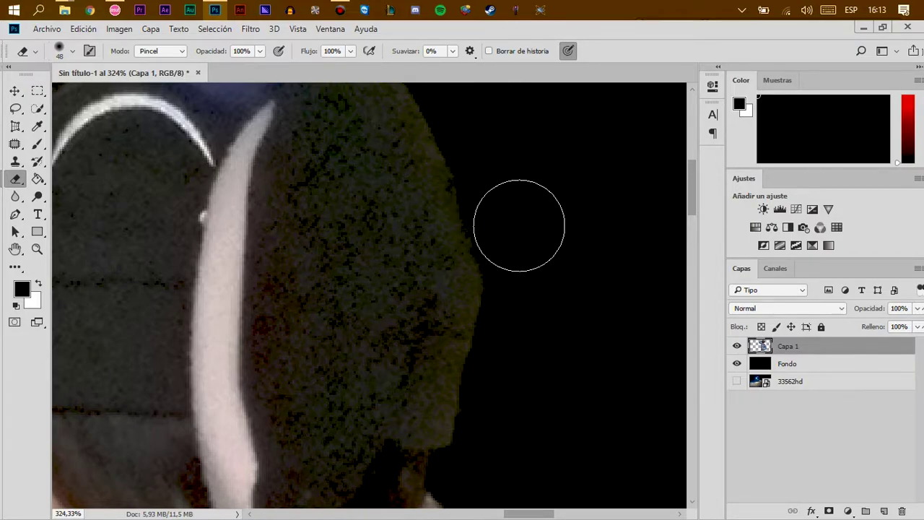
key("z")
scroll(547, 308, "down", 5)
- Zoom in on the ear and set the eraser to a 10 px brush at 56% hardness
scroll(547, 308, "up", 5)
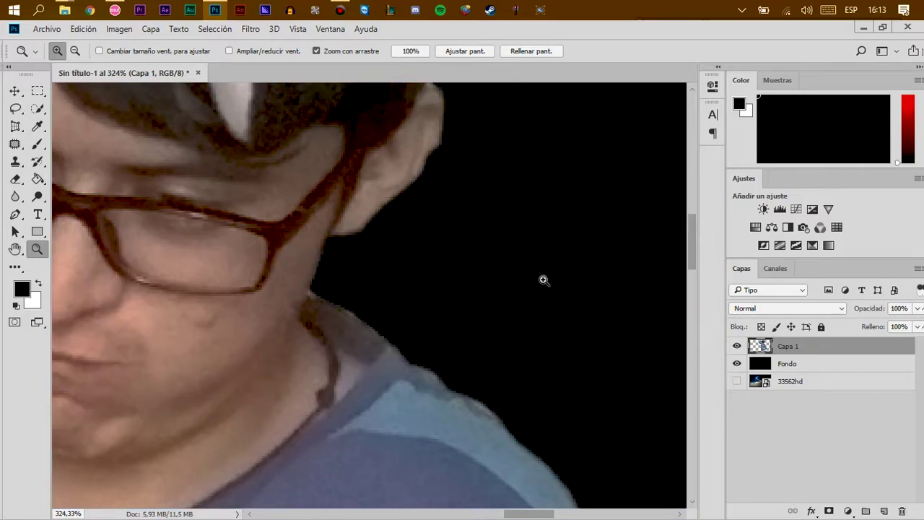
scroll(485, 192, "up", 5)
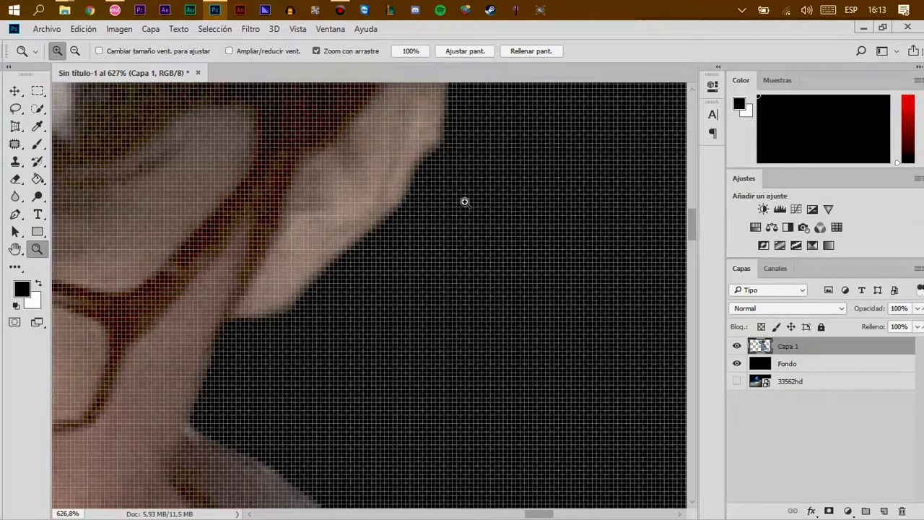
key("e")
scroll(470, 267, "down", 4)
scroll(463, 260, "down", 1)
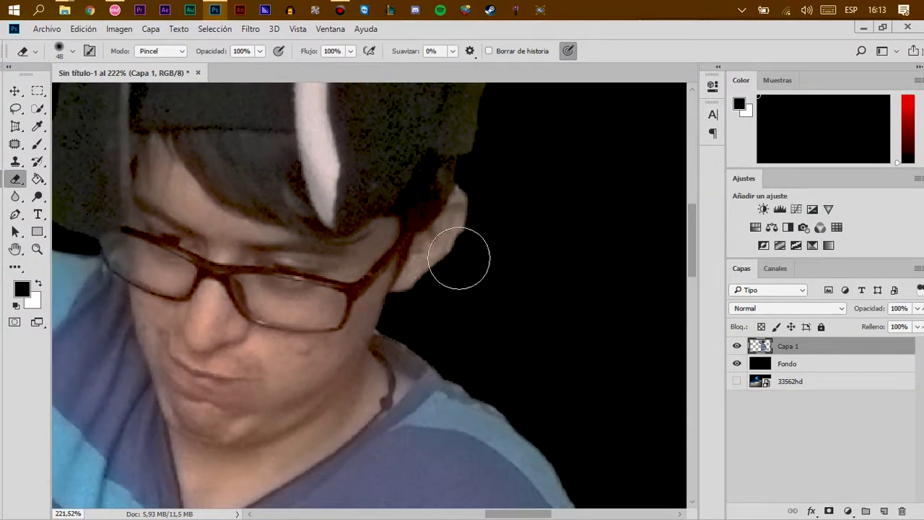
scroll(476, 268, "up", 2)
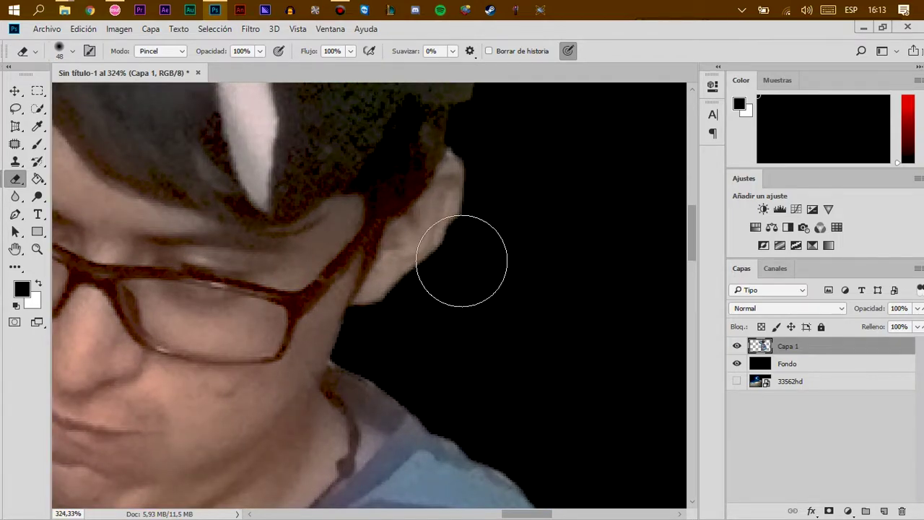
left_click(72, 51)
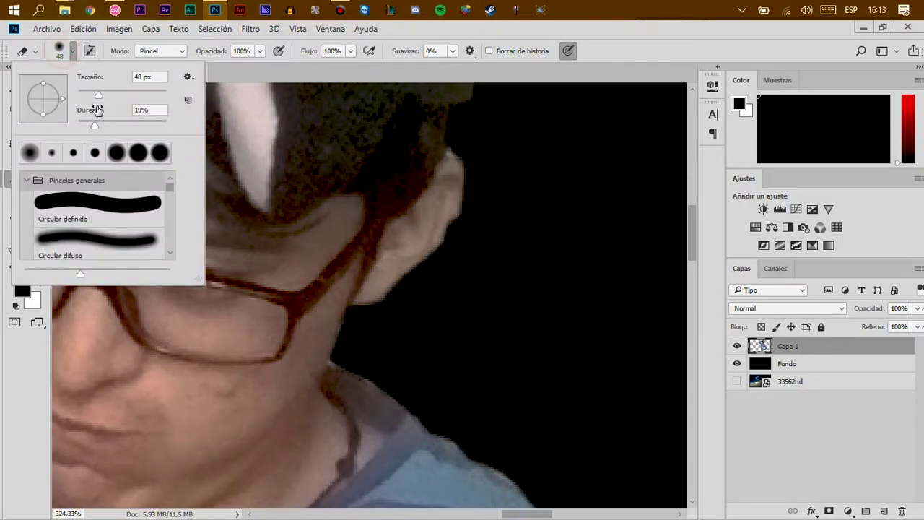
mouse_move(94, 124)
left_mouse_down()
mouse_move(135, 125)
mouse_move(127, 126)
left_mouse_up()
left_click_drag(98, 94, 82, 94)
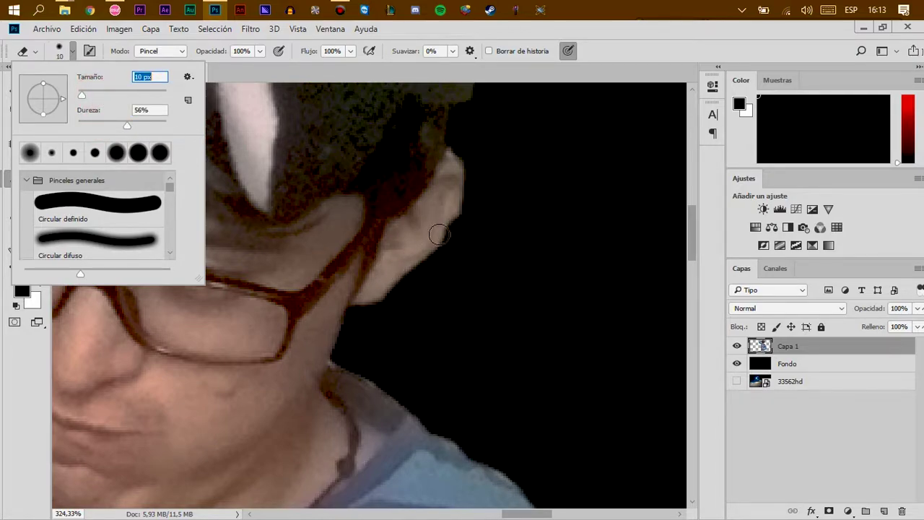
key("Return")
- Erase along the ear's outer edge and top, then zoom back out
scroll(462, 279, "up", 1)
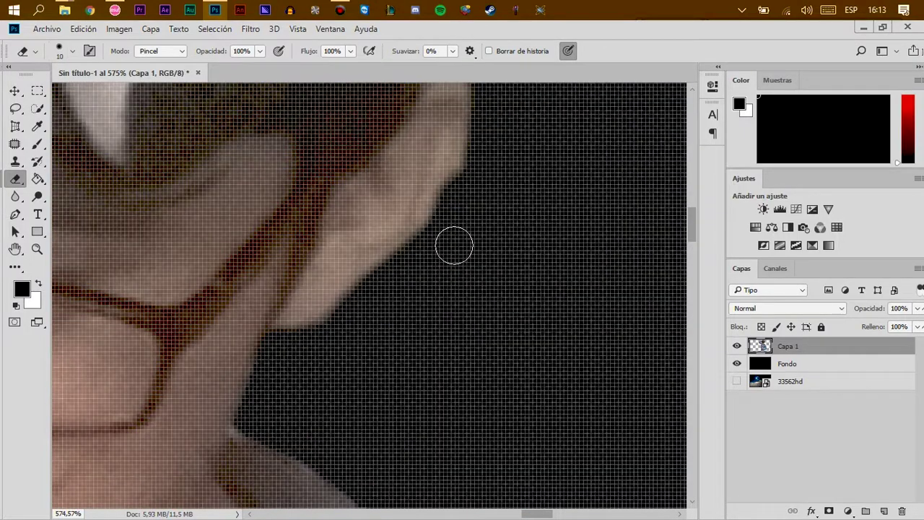
scroll(454, 248, "up", 1)
left_click_drag(457, 220, 344, 323)
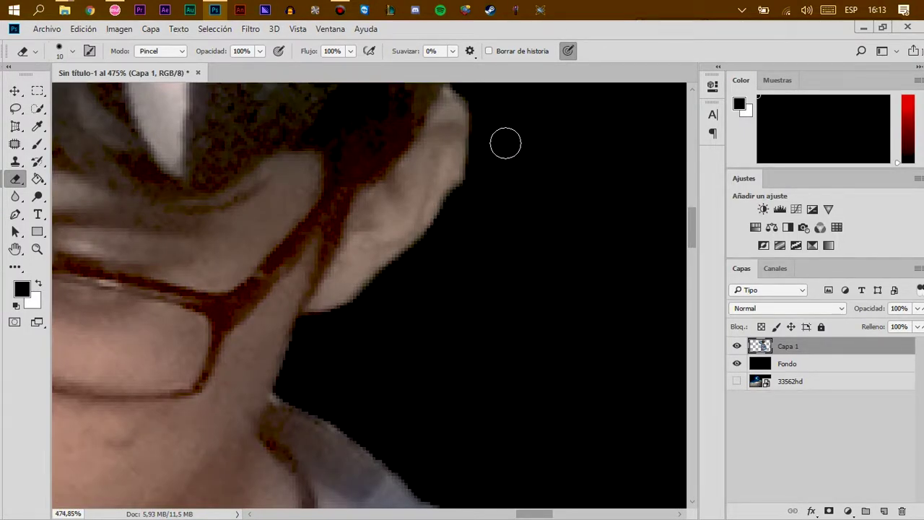
left_click_drag(506, 143, 466, 217)
scroll(454, 363, "down", 3)
scroll(443, 365, "down", 3)
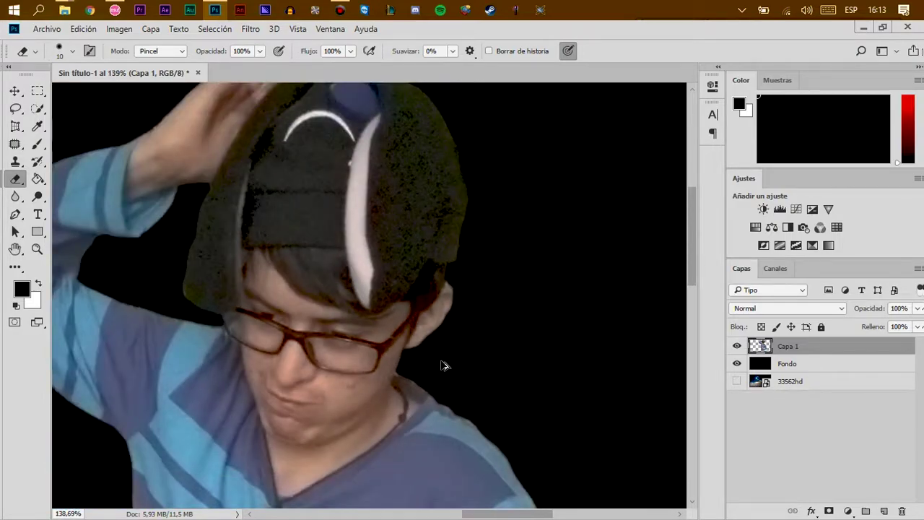
scroll(443, 365, "down", 4)
key("shift+j")
- Delete the Fondo layer, show 33562hd, and move Capa 1 right and down
left_click(755, 367)
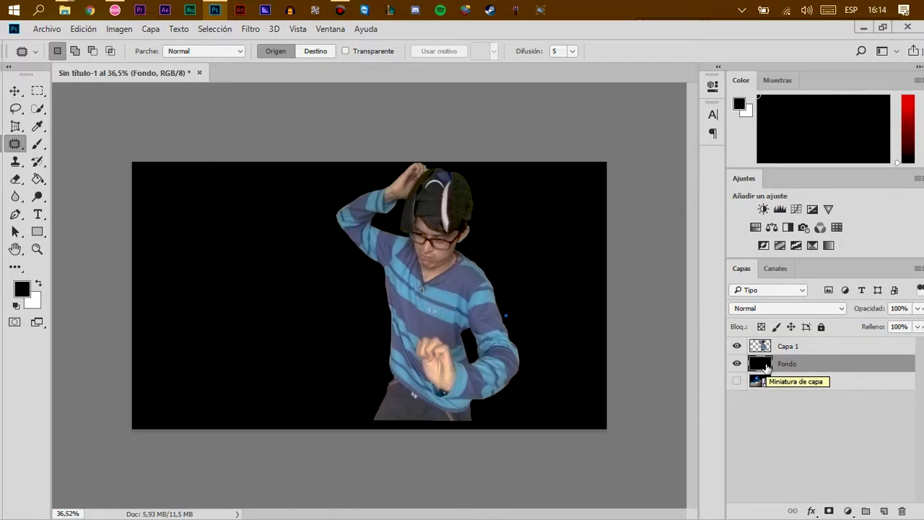
left_click(810, 367)
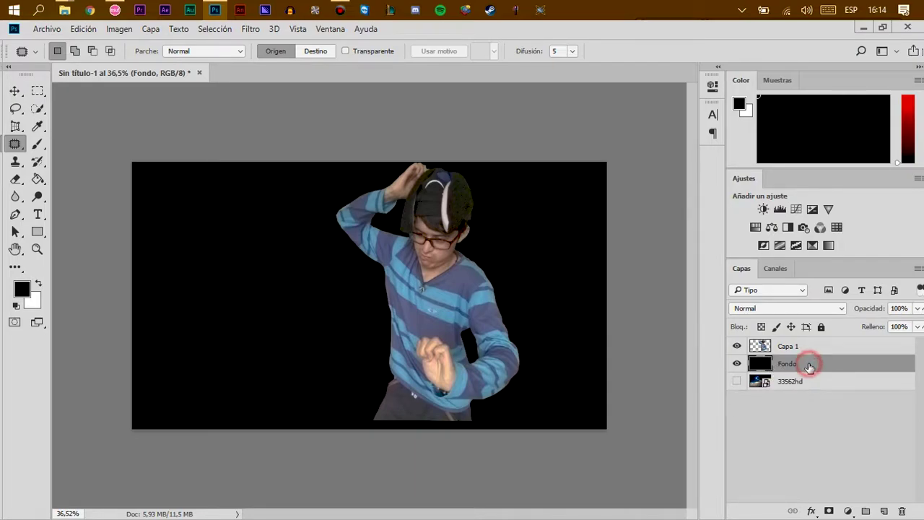
right_click(798, 367)
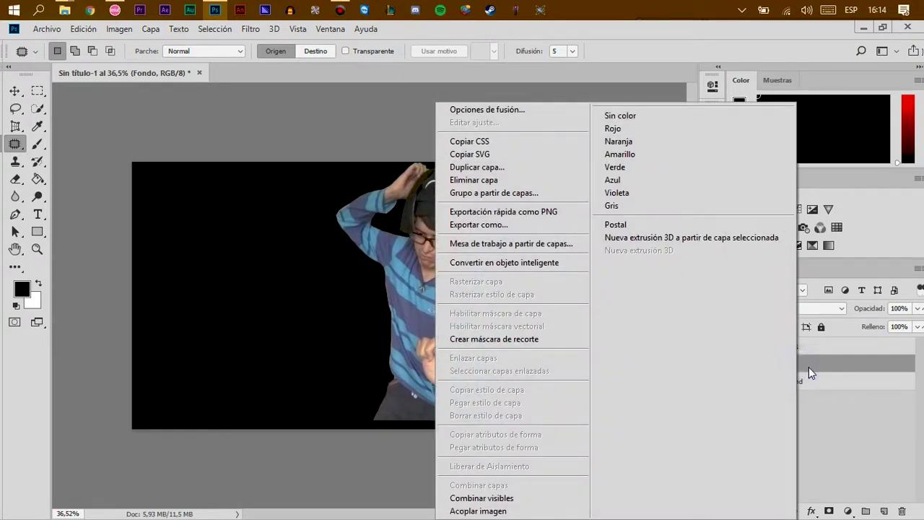
left_click(501, 177)
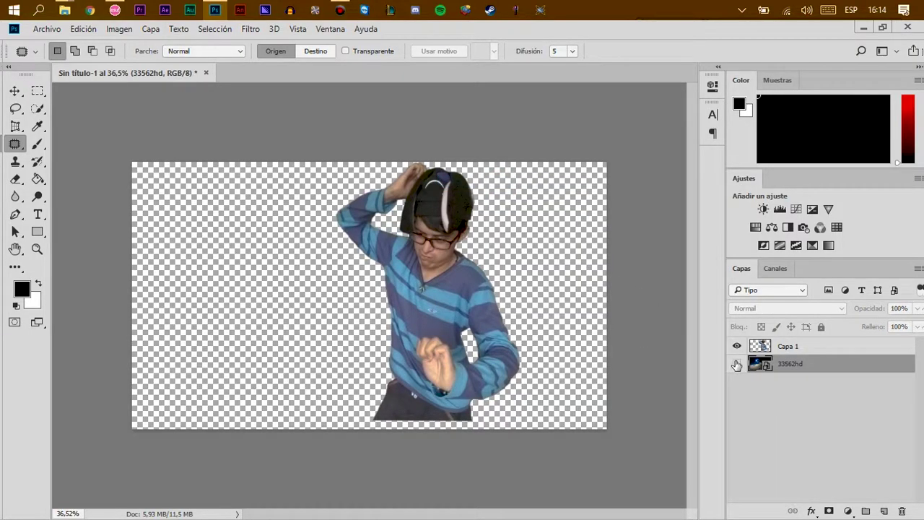
left_click(737, 364)
left_click(15, 91)
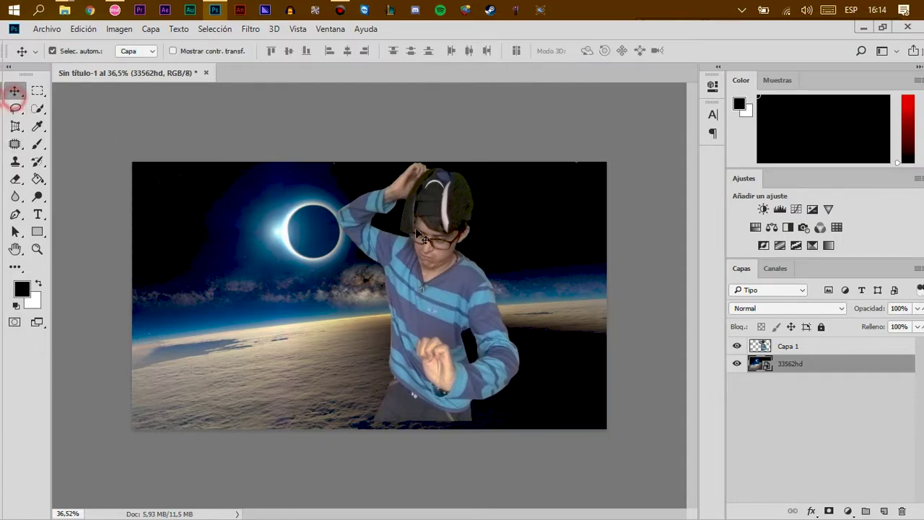
left_click_drag(474, 291, 561, 315)
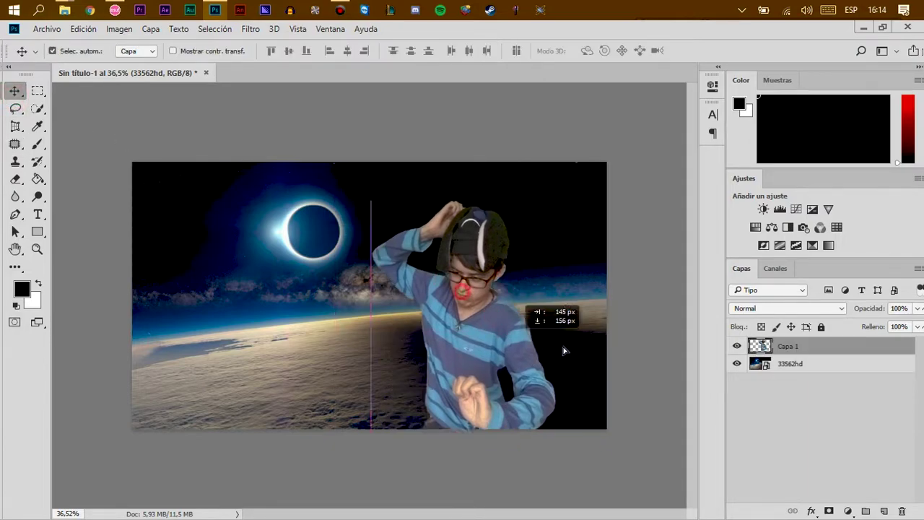
- Add a white Stroke effect to Capa 1 in its Layer Style
right_click(774, 352)
left_click(505, 108)
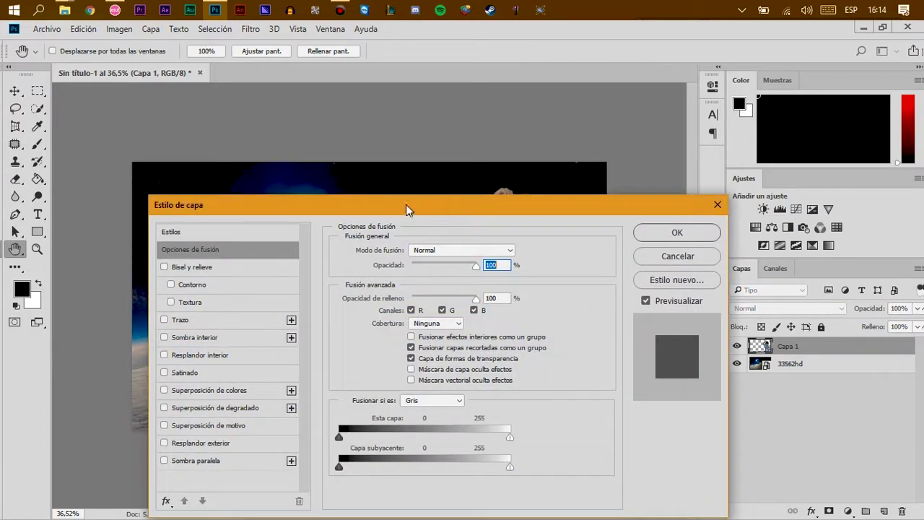
left_click_drag(411, 206, 844, 161)
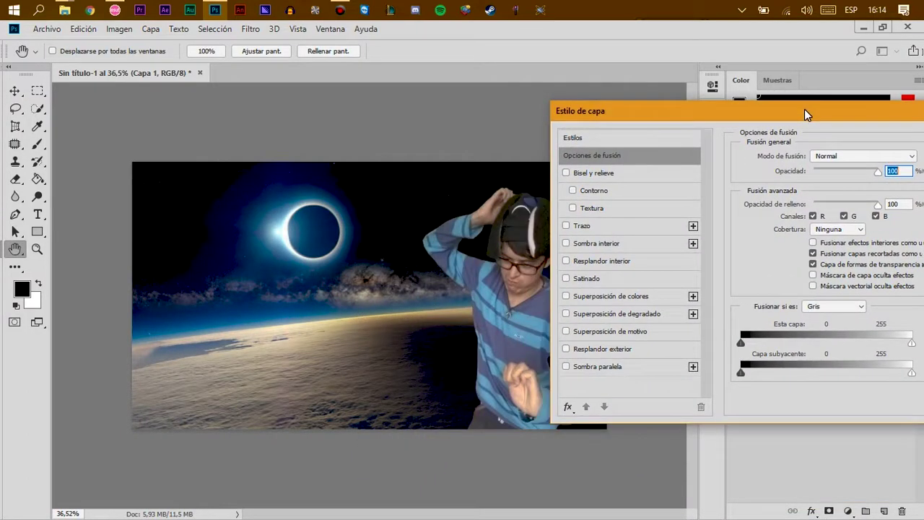
left_click_drag(672, 157, 707, 133)
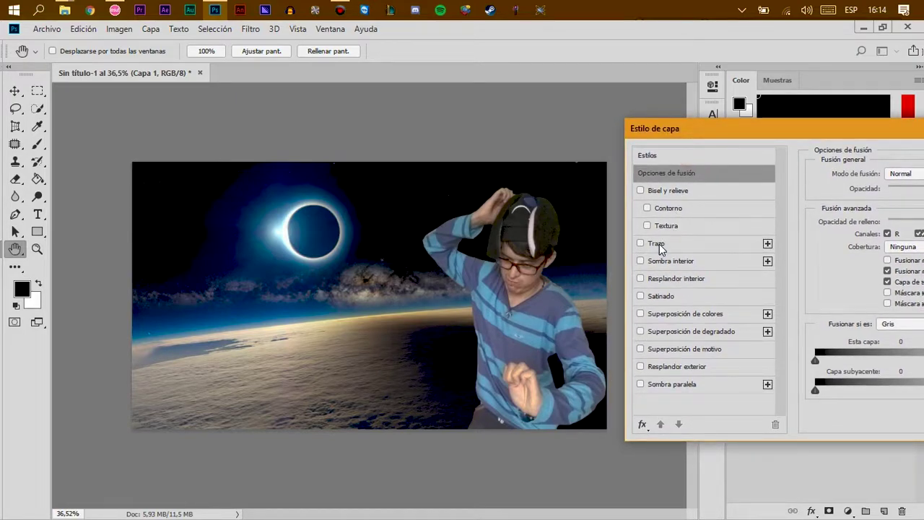
left_click(657, 243)
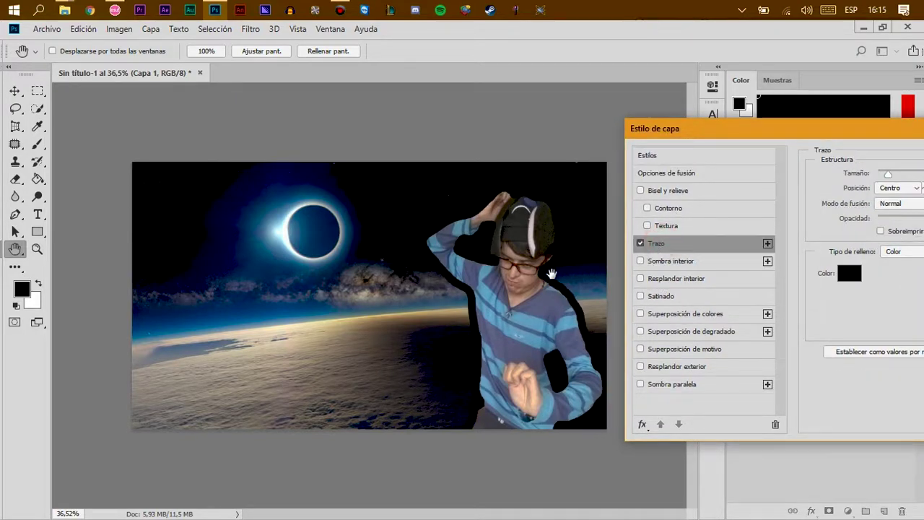
left_click(848, 269)
type("ae2626")
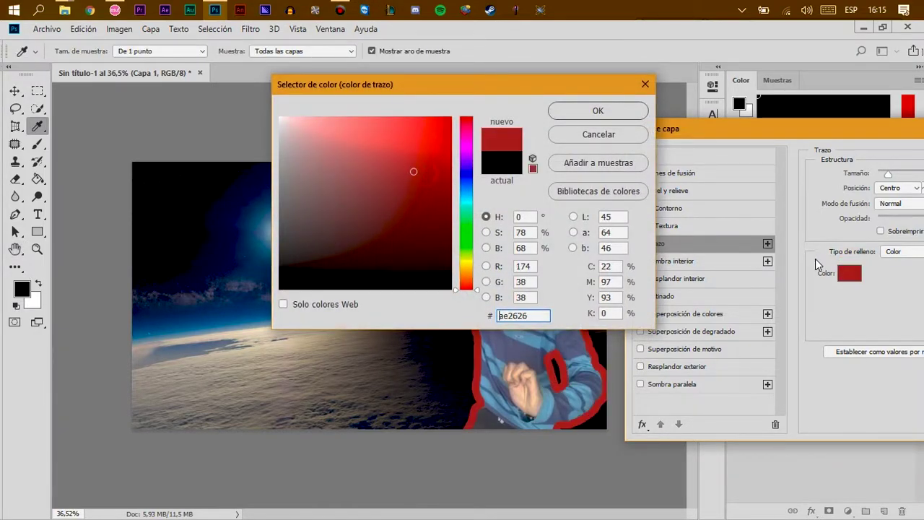
type("ffffff")
left_click(598, 110)
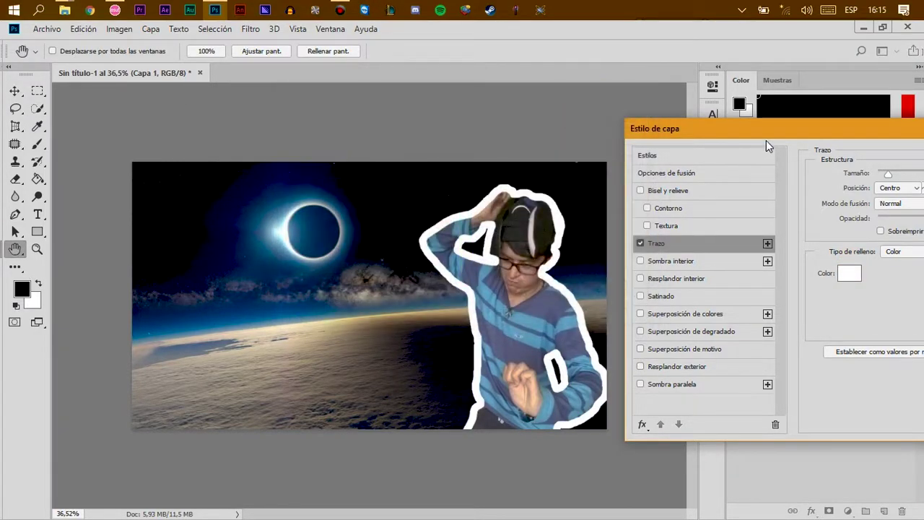
- Set the stroke size to 18 px with position Exterior
mouse_move(766, 140)
left_mouse_down()
mouse_move(64, 265)
mouse_move(541, 387)
left_mouse_up()
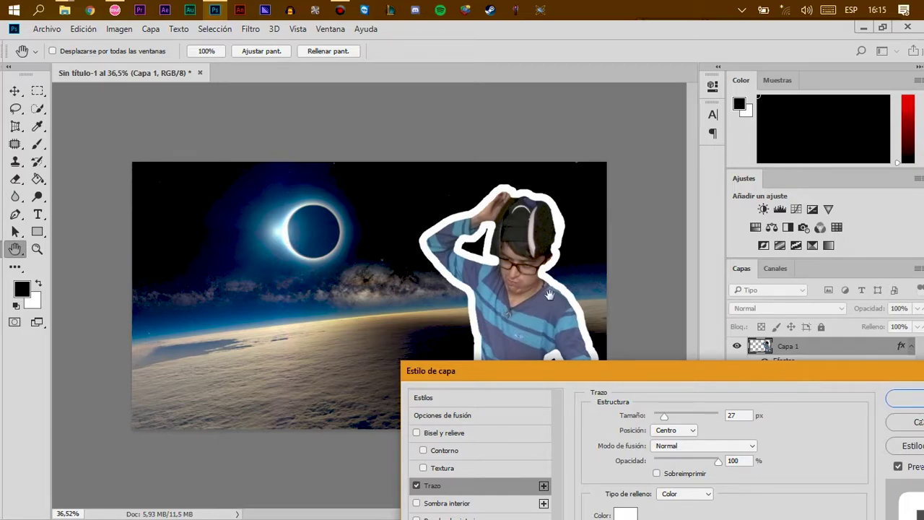
mouse_move(624, 373)
left_mouse_down()
mouse_move(527, 347)
mouse_move(787, 178)
left_mouse_up()
mouse_move(814, 214)
left_mouse_down()
mouse_move(824, 215)
mouse_move(814, 213)
left_mouse_up()
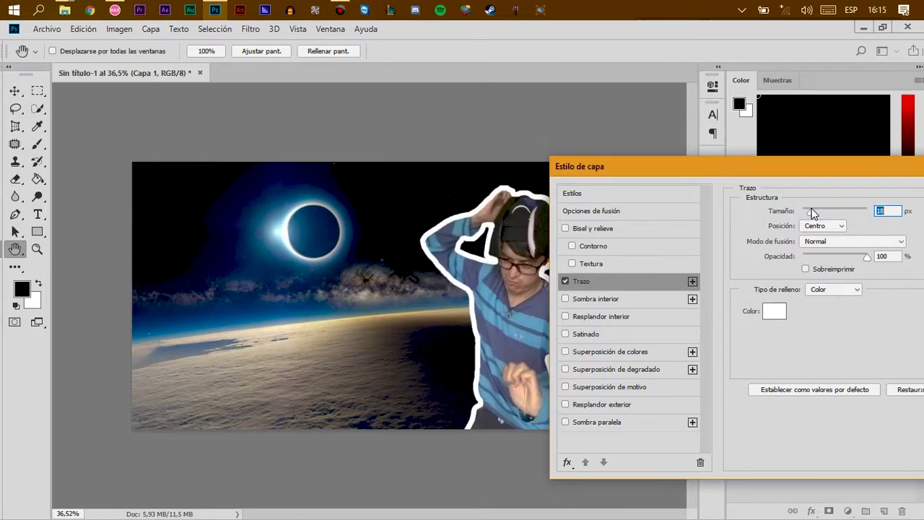
left_click_drag(780, 168, 301, 142)
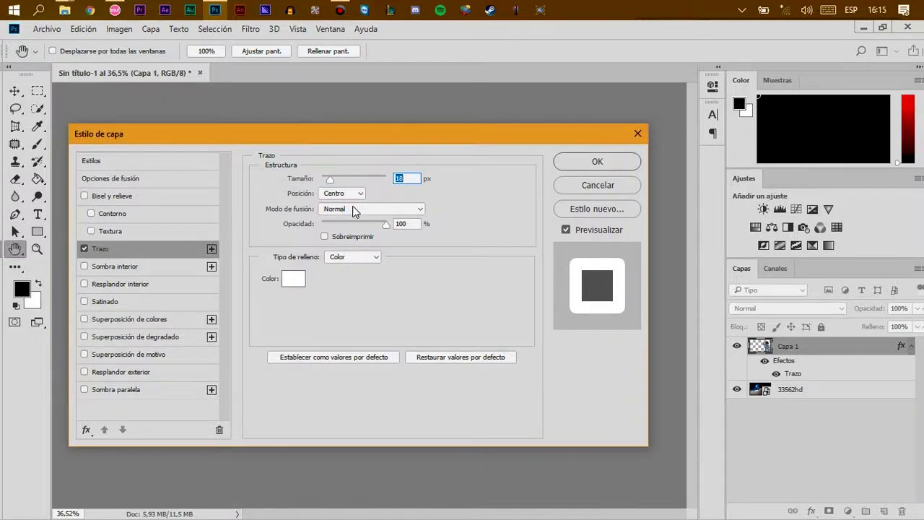
left_click(339, 194)
left_click(351, 206)
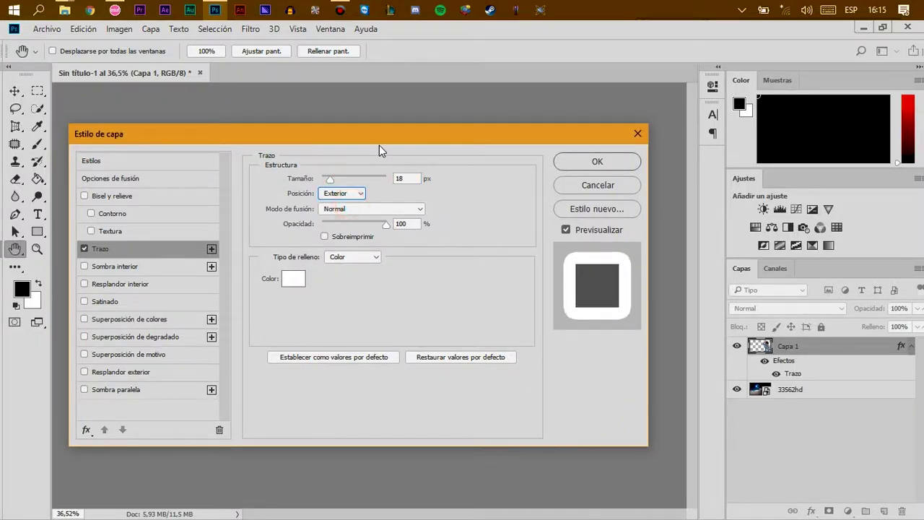
- Compare Inside and Exterior stroke positions, keep Exterior at 100% opacity
left_click_drag(377, 135, 430, 173)
left_click(406, 232)
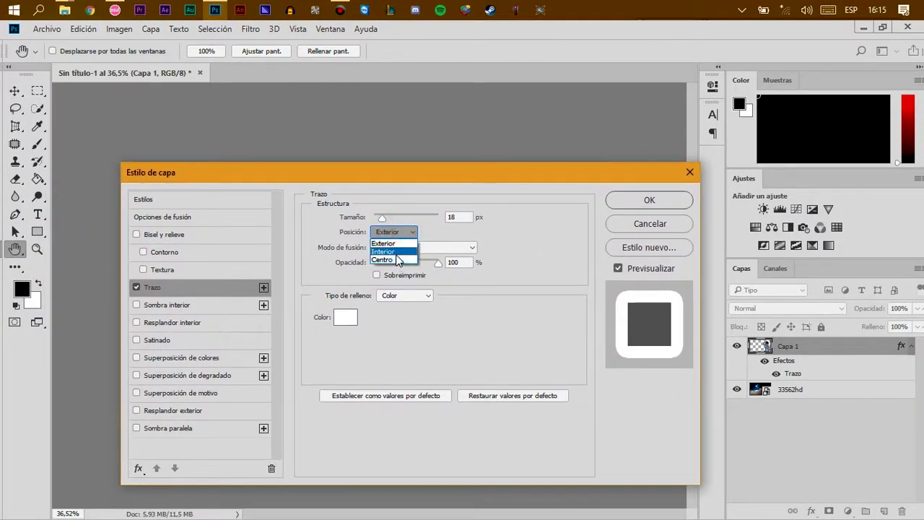
left_click(397, 252)
mouse_move(437, 174)
left_mouse_down()
mouse_move(369, 430)
mouse_move(453, 234)
mouse_move(209, 335)
mouse_move(229, 333)
left_mouse_up()
left_click(205, 384)
left_click(189, 378)
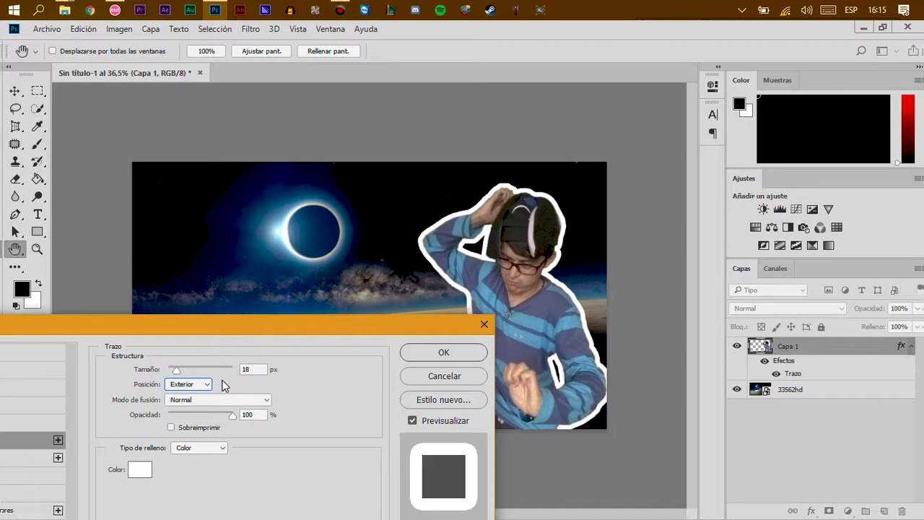
left_click(204, 384)
left_click(194, 396)
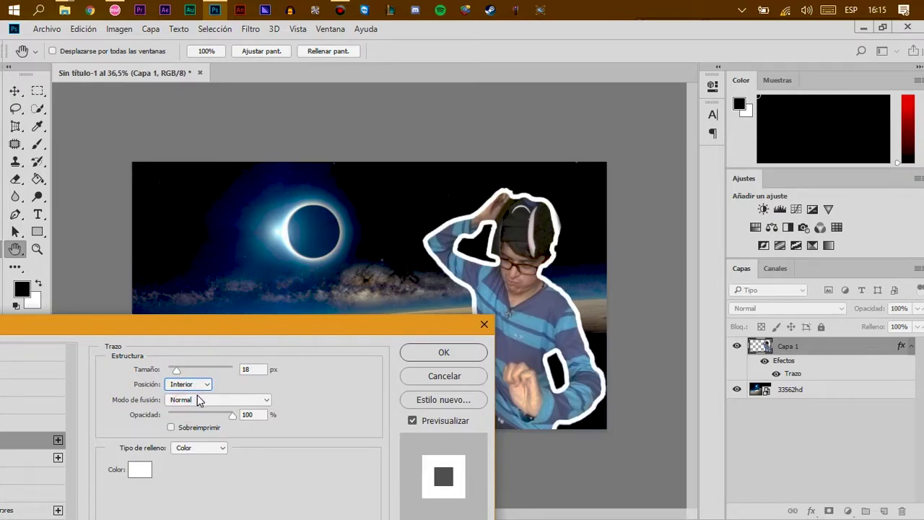
left_click(200, 389)
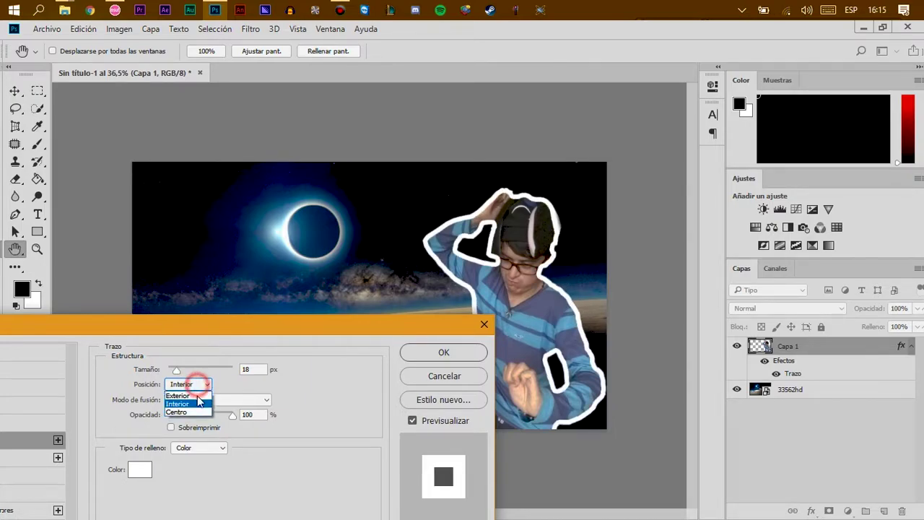
left_click(184, 375)
left_click(178, 369)
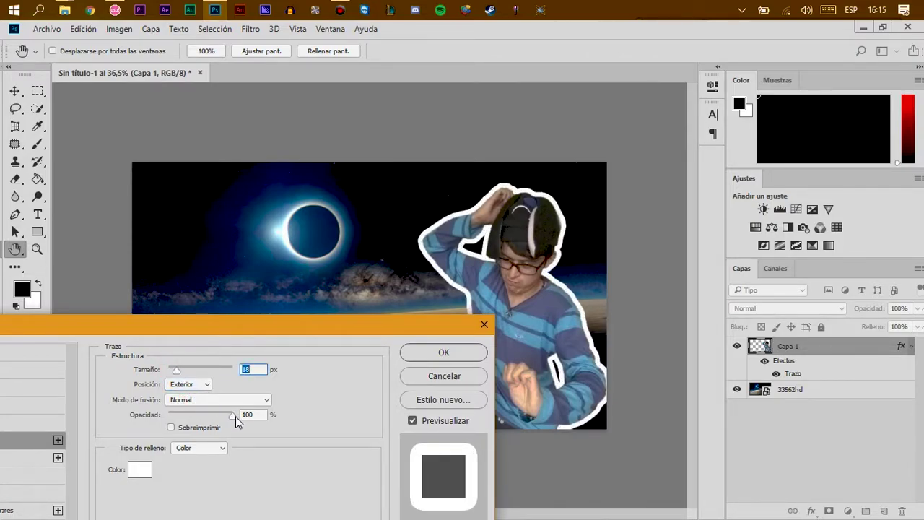
mouse_move(232, 417)
left_mouse_down()
mouse_move(163, 415)
mouse_move(283, 427)
mouse_move(160, 427)
mouse_move(293, 437)
left_mouse_up()
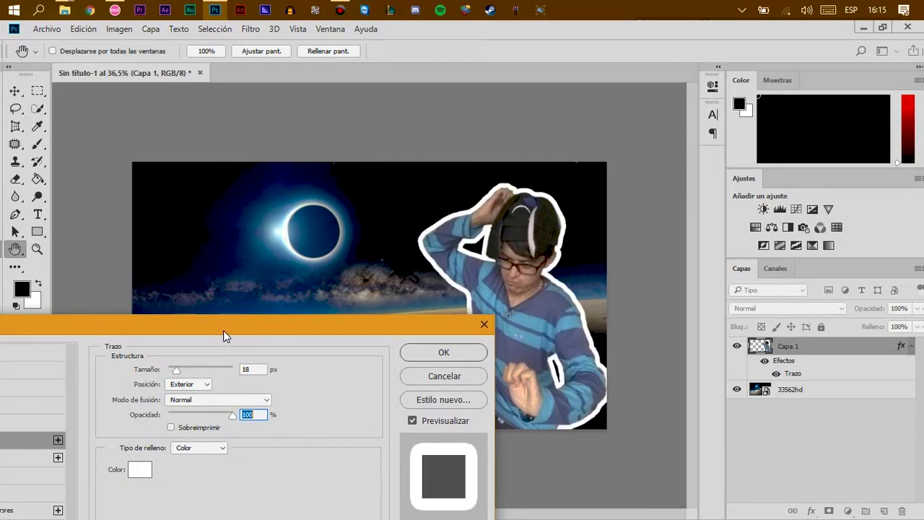
mouse_move(223, 330)
left_mouse_down()
mouse_move(563, 243)
mouse_move(742, 160)
mouse_move(643, 155)
mouse_move(837, 132)
mouse_move(770, 120)
left_mouse_up()
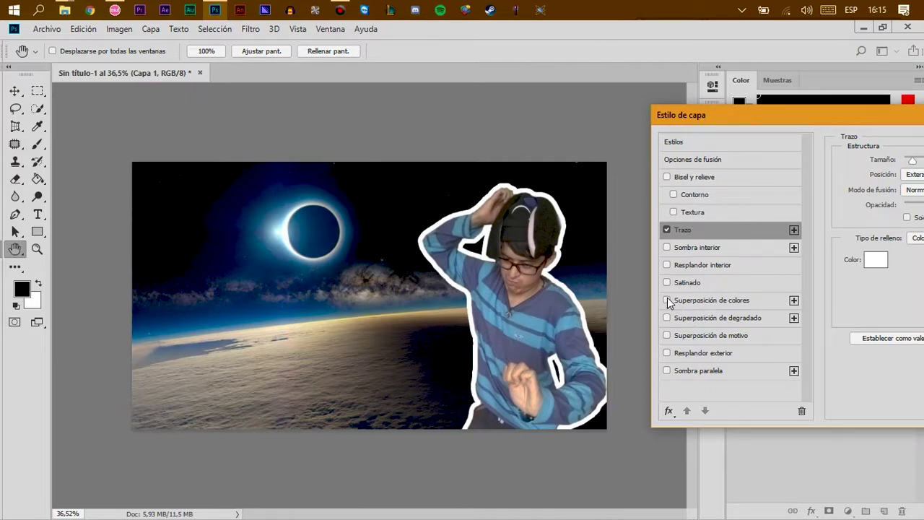
- Turn off Inner Glow and enable Drop Shadow in Normal blend mode at 95% opacity
left_click(667, 265)
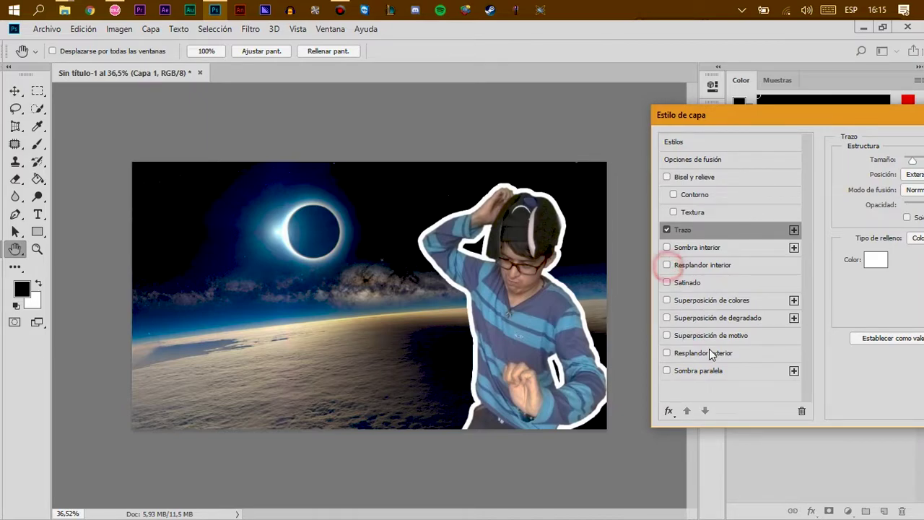
left_click(675, 370)
mouse_move(858, 127)
left_mouse_down()
mouse_move(676, 138)
mouse_move(783, 141)
left_mouse_up()
left_click(865, 181)
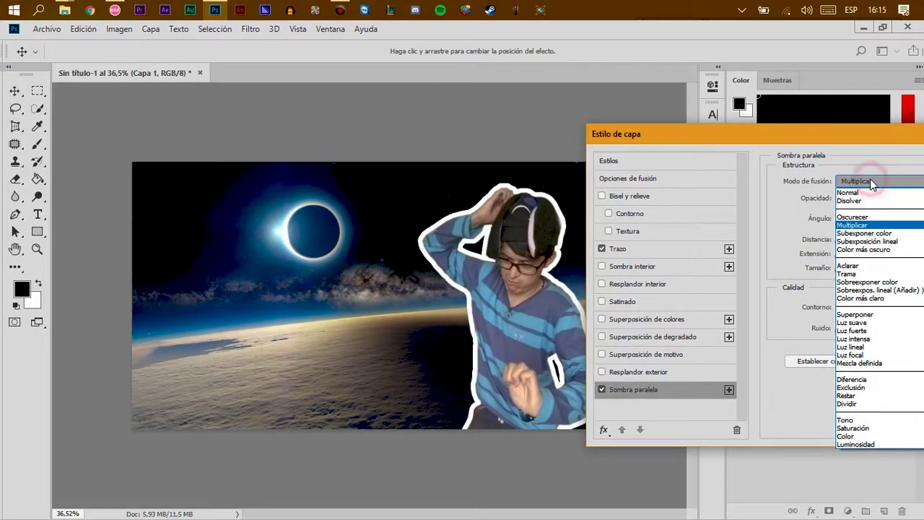
left_click(857, 193)
left_click_drag(731, 136, 374, 230)
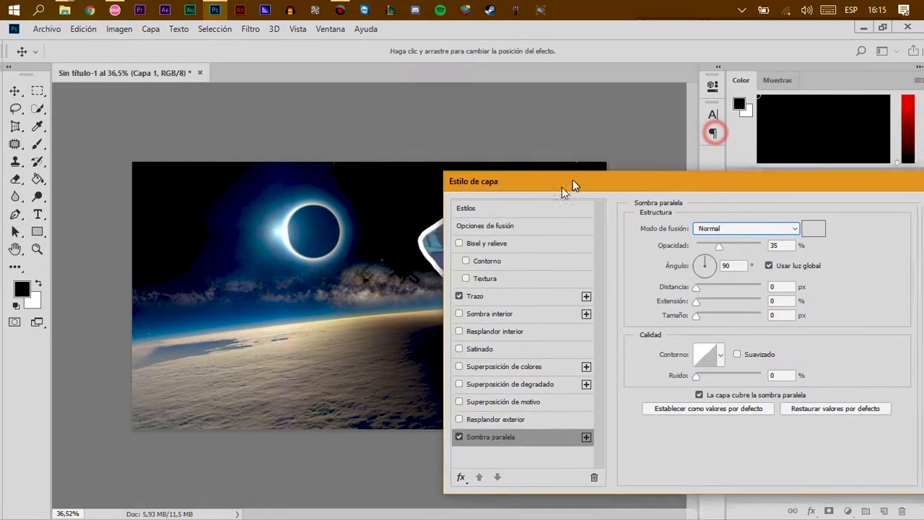
left_click_drag(532, 295, 541, 296)
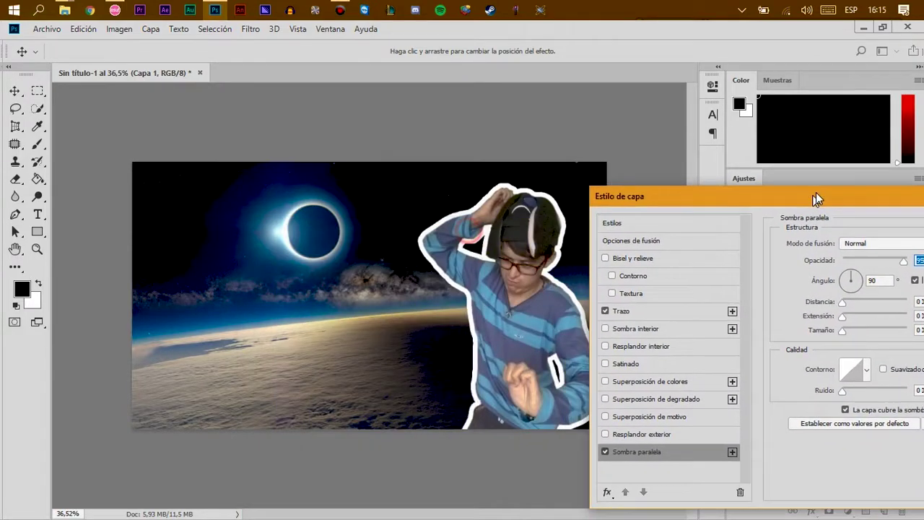
- Make the drop shadow white with 0 distance, added spread and 65 px size
left_click_drag(473, 237, 593, 177)
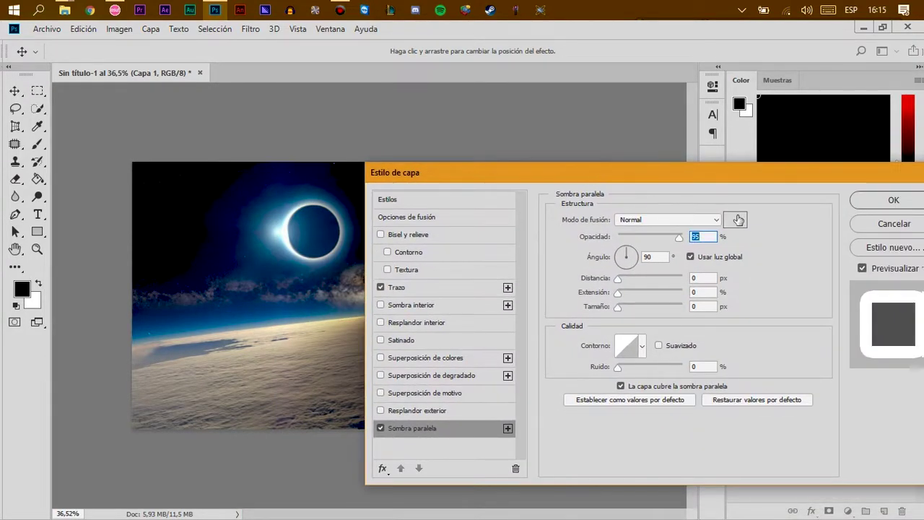
left_click(738, 221)
left_click_drag(361, 241, 280, 118)
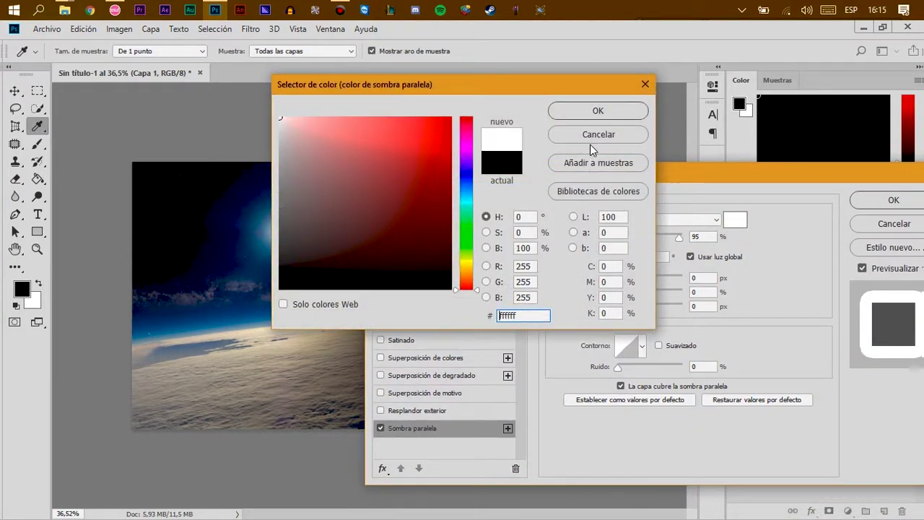
left_click(593, 111)
left_click_drag(545, 177, 716, 166)
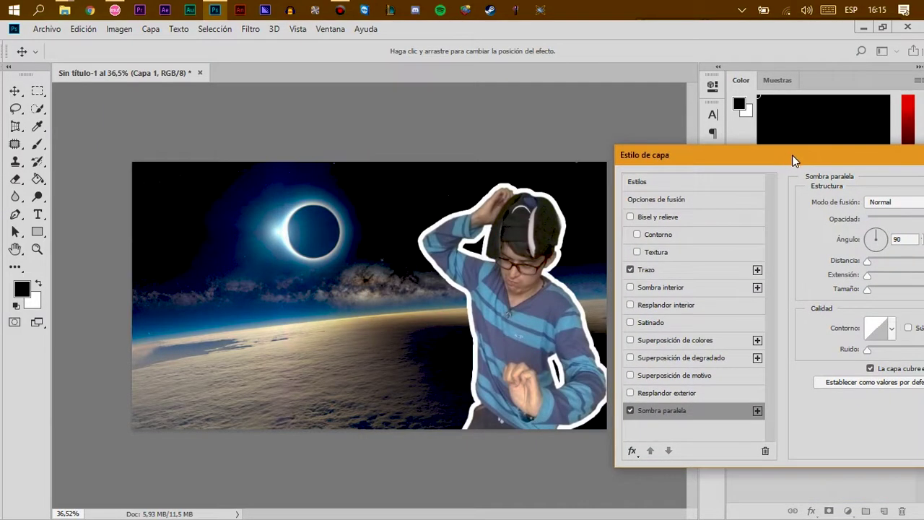
left_click(781, 276)
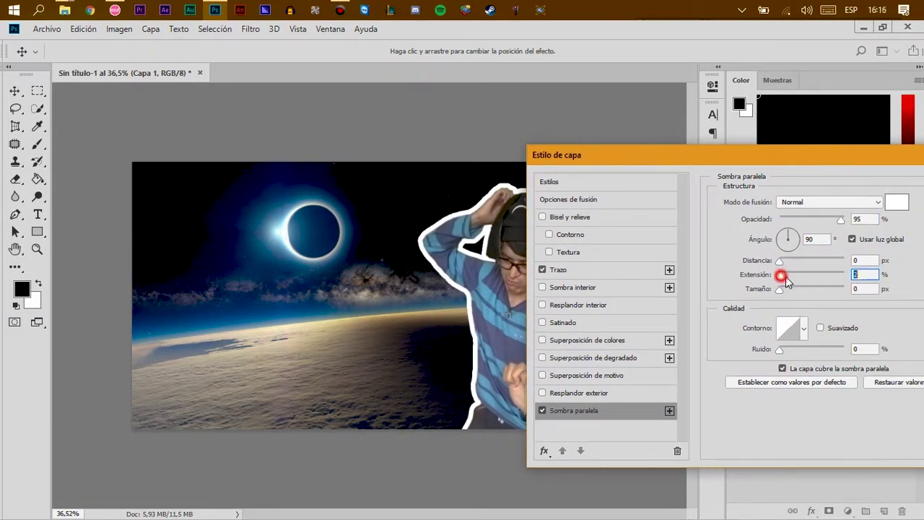
left_click_drag(791, 290, 805, 290)
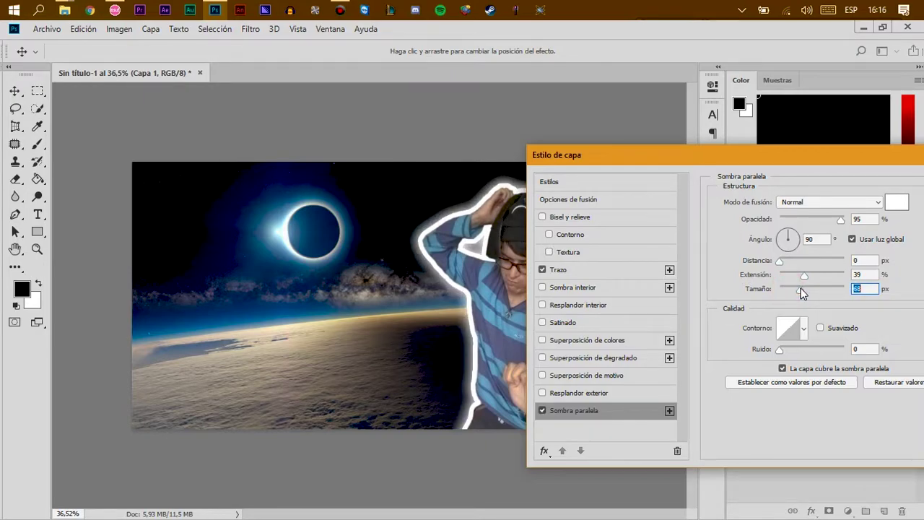
left_click_drag(665, 158, 749, 110)
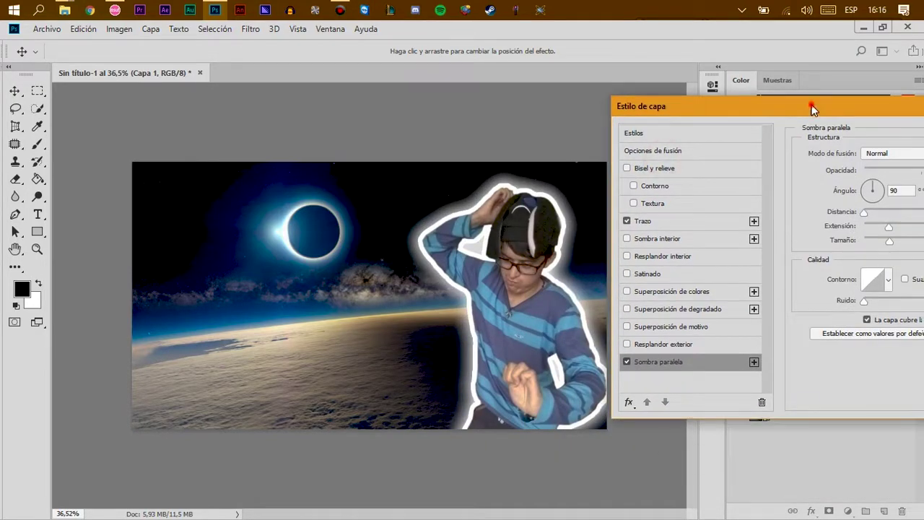
left_click_drag(812, 109, 754, 107)
left_click_drag(821, 240, 824, 231)
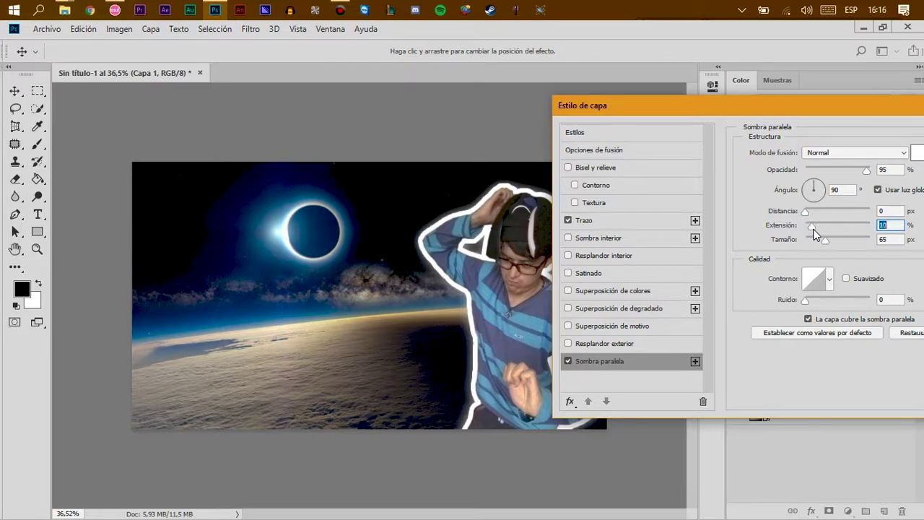
- Try Outer Glow, then test an olive Color Overlay on the person
left_click(581, 344)
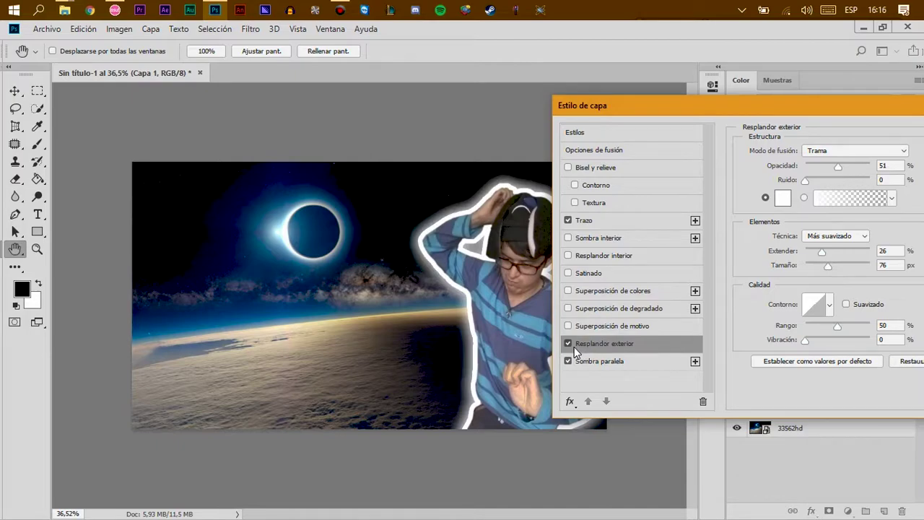
left_click(574, 346)
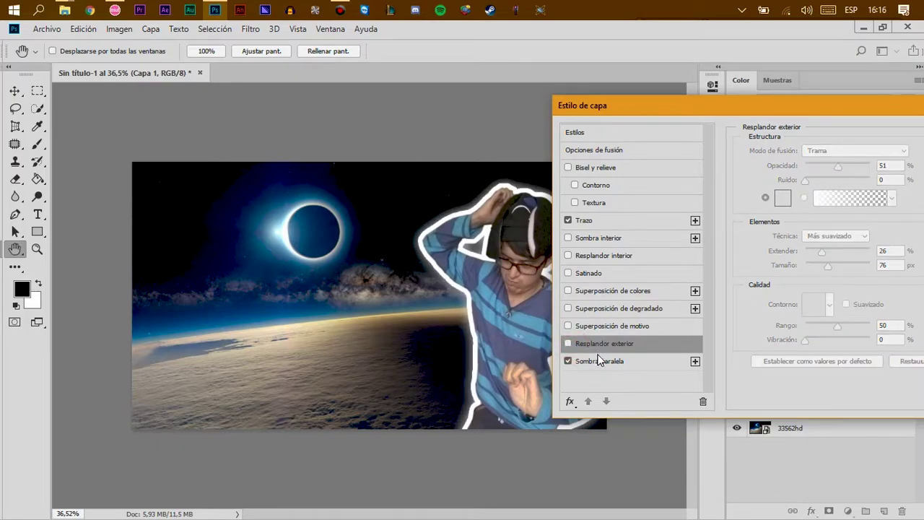
left_click(599, 364)
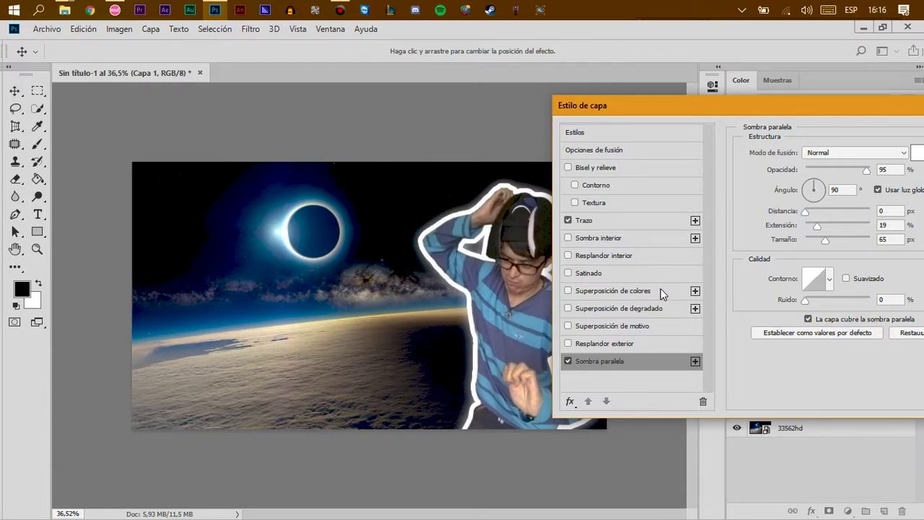
left_click(609, 296)
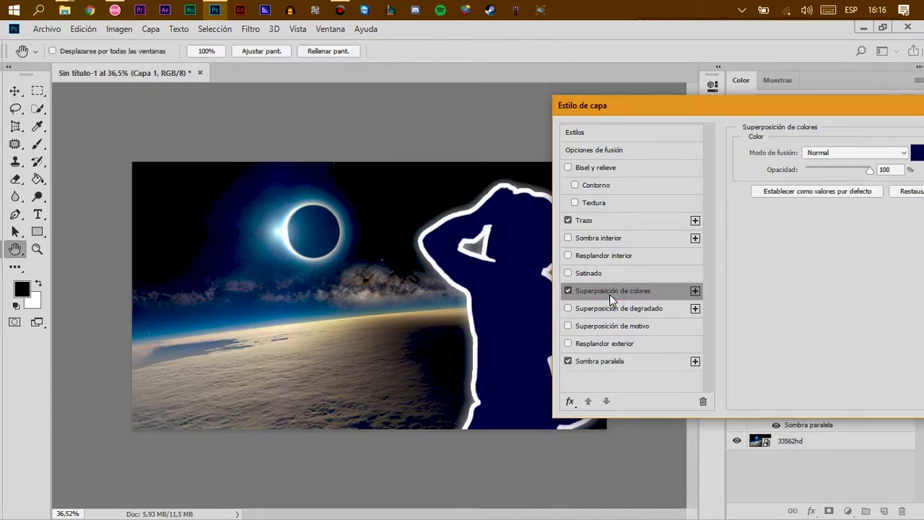
left_click(917, 152)
left_click(401, 209)
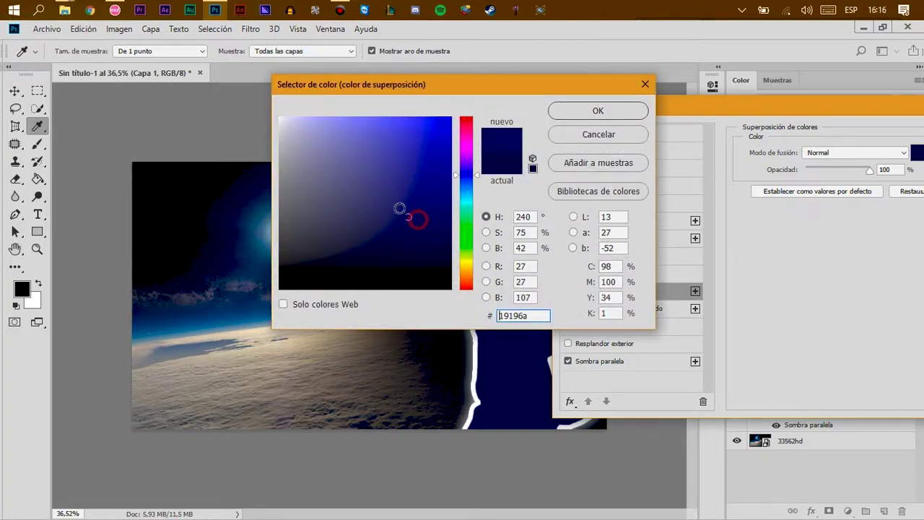
left_click(459, 264)
left_click(598, 111)
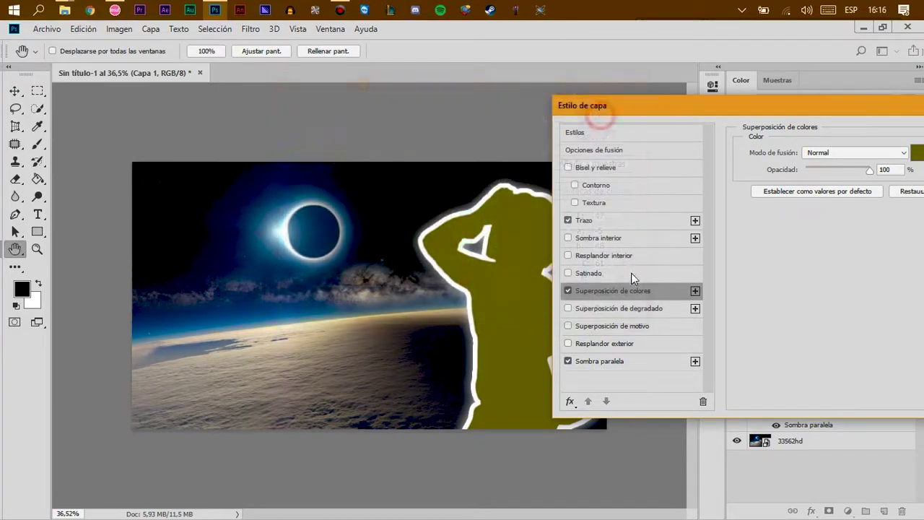
mouse_move(642, 109)
left_mouse_down()
mouse_move(866, 130)
mouse_move(622, 108)
mouse_move(591, 116)
mouse_move(759, 125)
left_mouse_up()
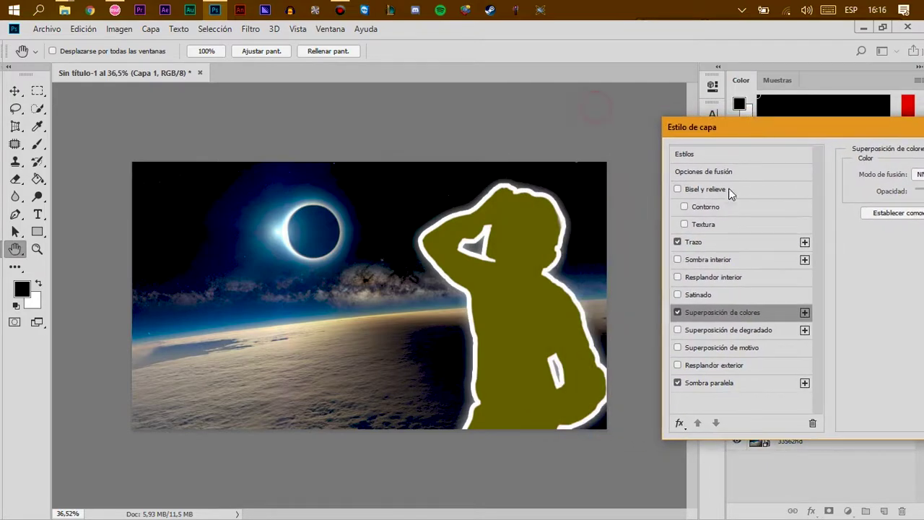
- Remove the Color Overlay and Inner Glow, and apply the stroke-and-shadow style
left_click(676, 313)
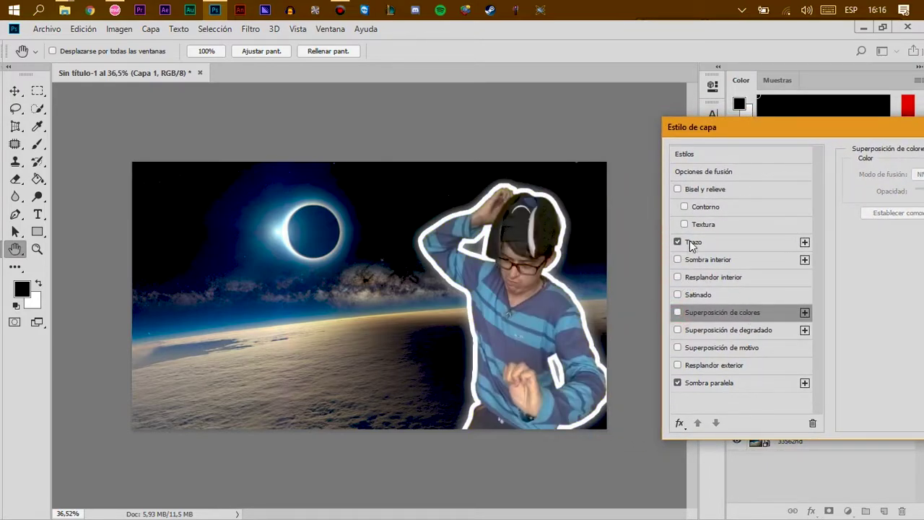
left_click(678, 277)
left_click(678, 277)
left_click_drag(772, 142, 325, 200)
left_click(699, 233)
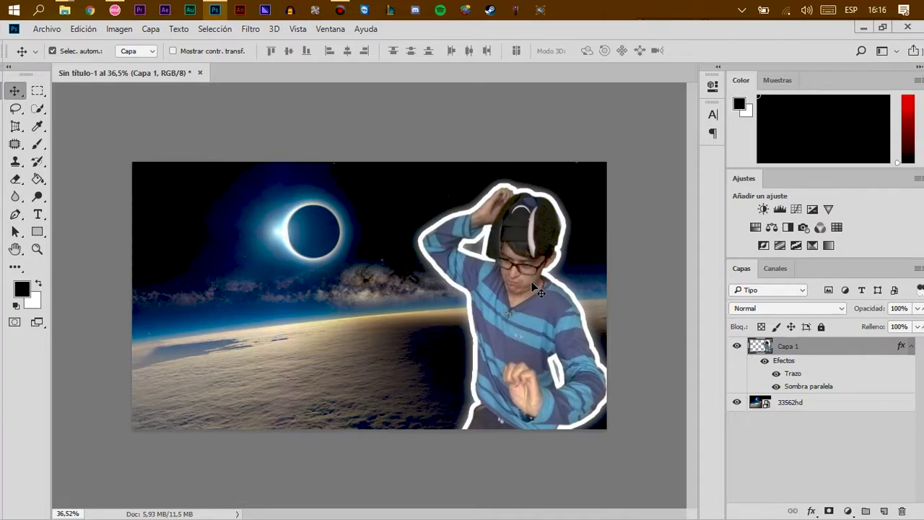
- Drag the outlined person layer flush against the right edge of the eclipse image
scroll(540, 291, "up", 5)
scroll(590, 258, "down", 5)
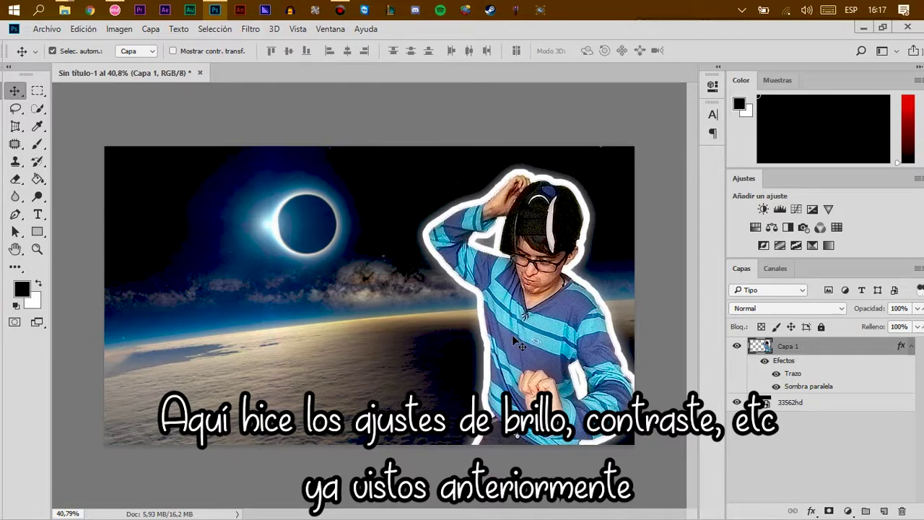
scroll(515, 335, "down", 1)
mouse_move(516, 336)
left_mouse_down()
mouse_move(530, 337)
mouse_move(254, 325)
left_mouse_up()
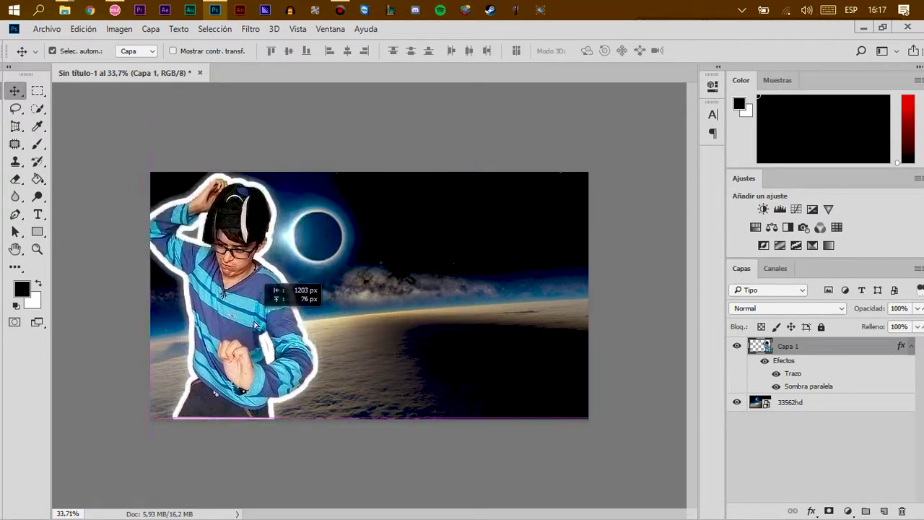
left_click_drag(254, 326, 537, 354)
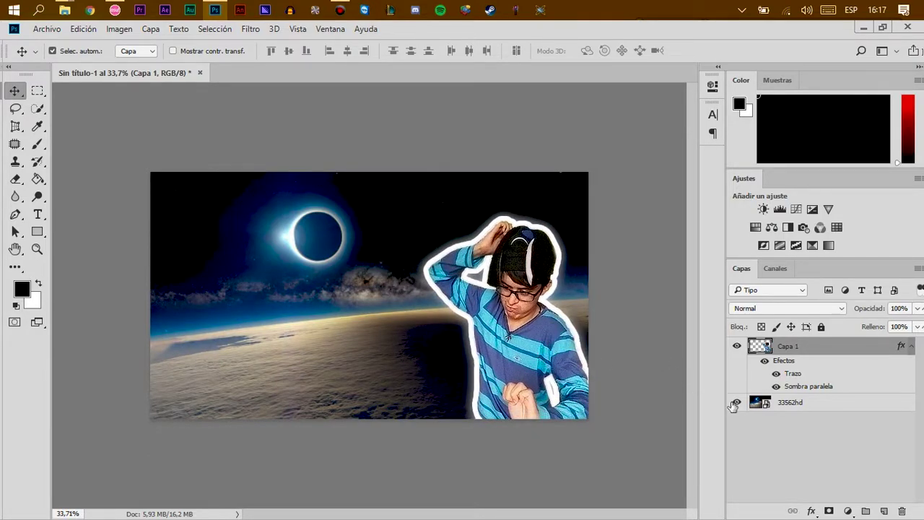
- Add a text layer left of the eclipse in Futura Md BT and type the title
key("t")
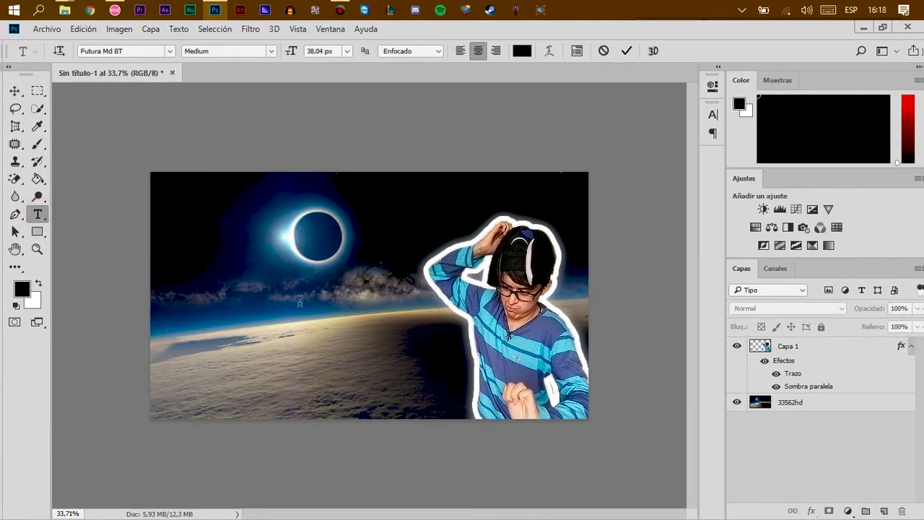
left_click(223, 259)
left_click(171, 51)
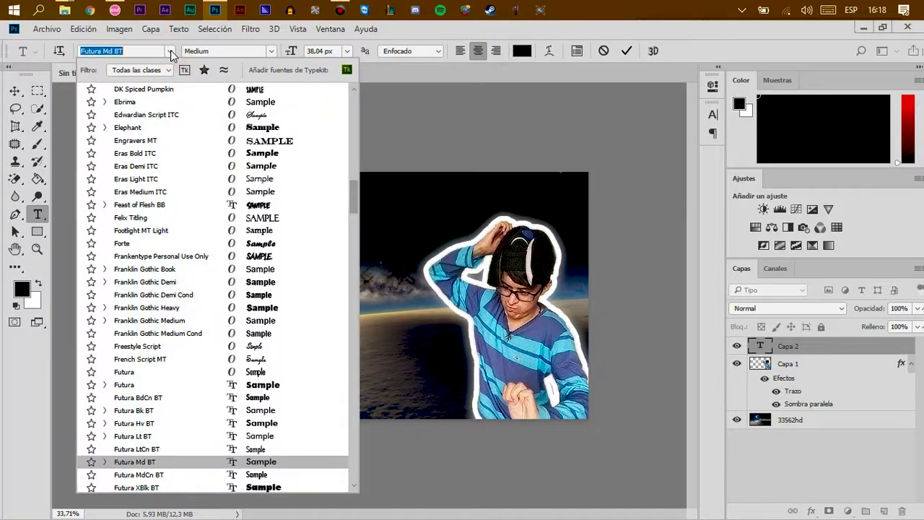
left_click(172, 51)
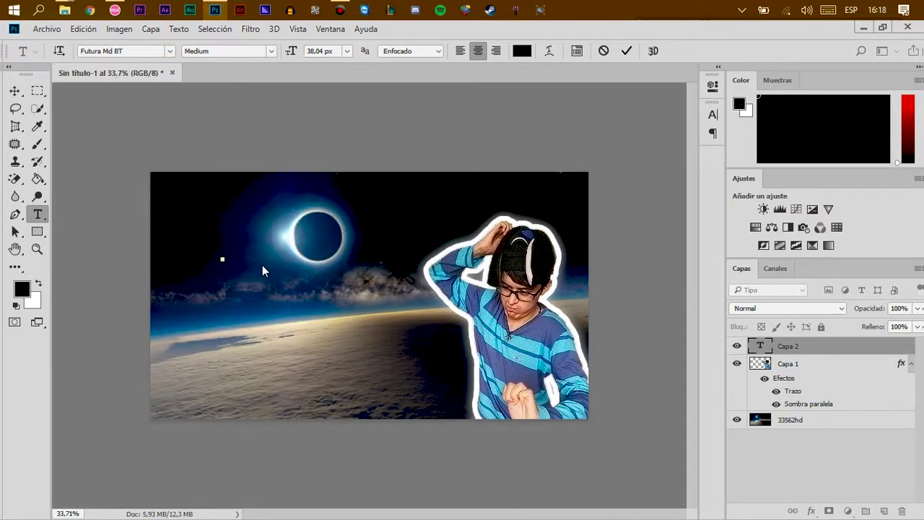
type("hola")
type("s")
key("ctrl+a")
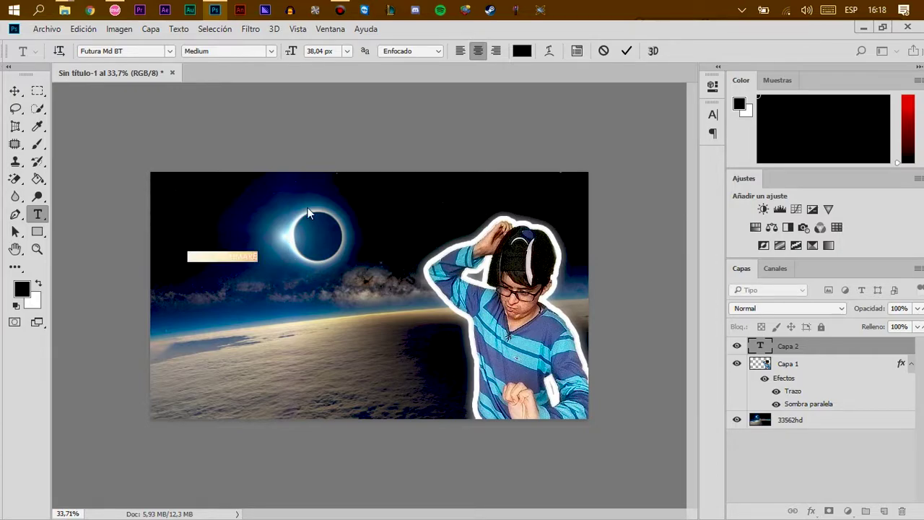
- Colour the title text white, commit it, and select the CONCHESUMARE text layer
left_click(521, 51)
left_click(281, 118)
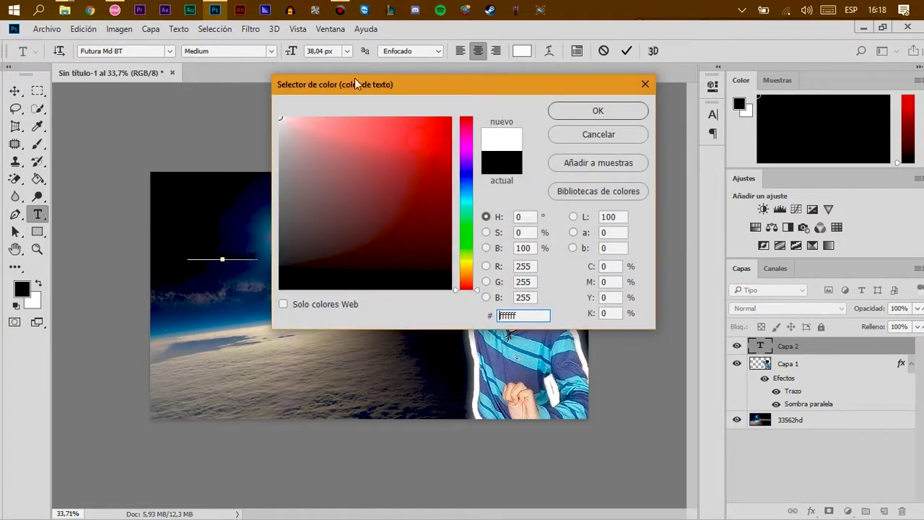
left_click(569, 111)
left_click(14, 90)
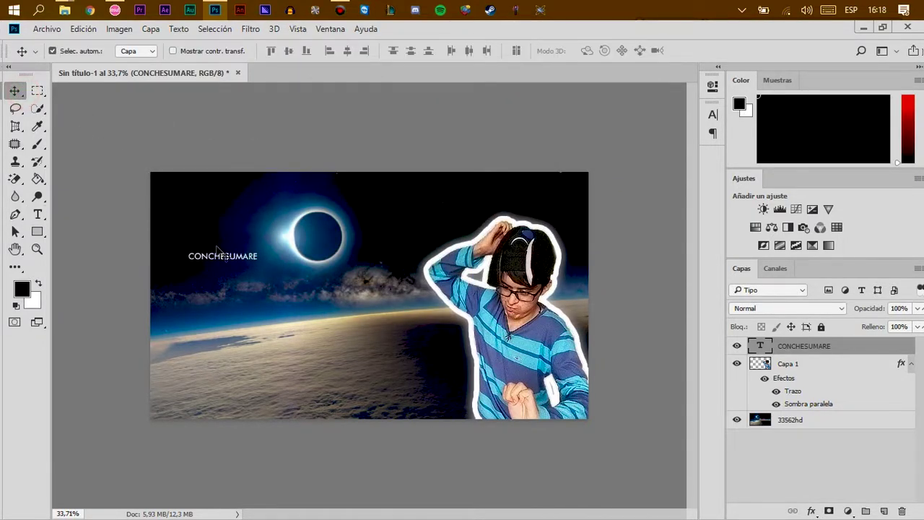
mouse_move(221, 253)
left_mouse_down()
mouse_move(243, 253)
mouse_move(222, 253)
left_mouse_up()
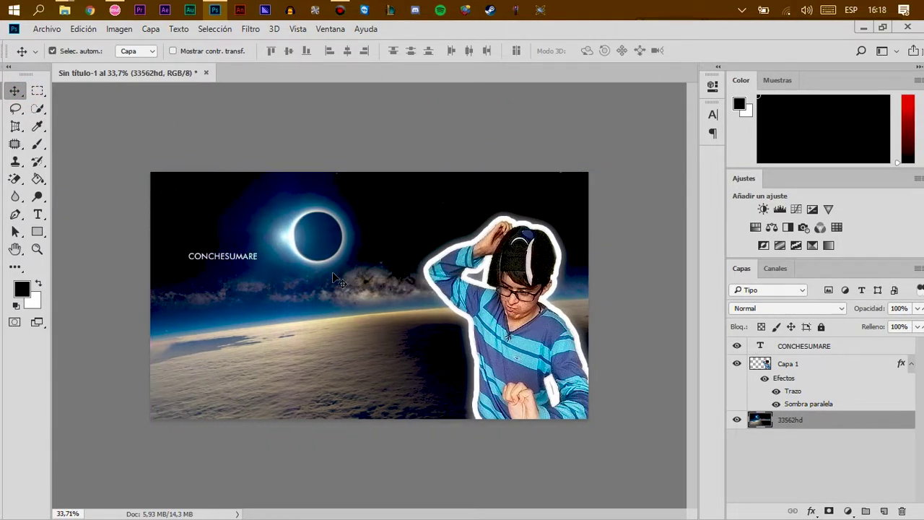
left_click(817, 368)
left_click(803, 348)
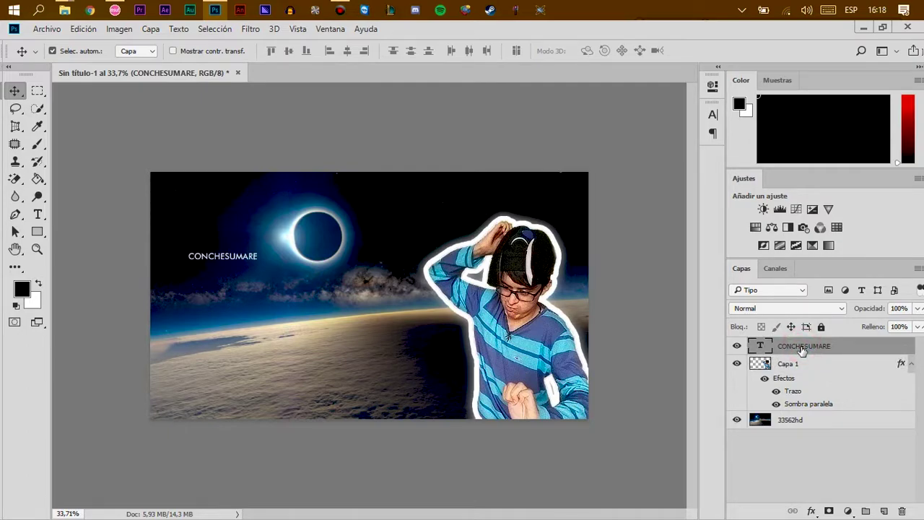
- Scale the CONCHESUMARE text to about 302% and move it down toward the horizon
key("ctrl+t")
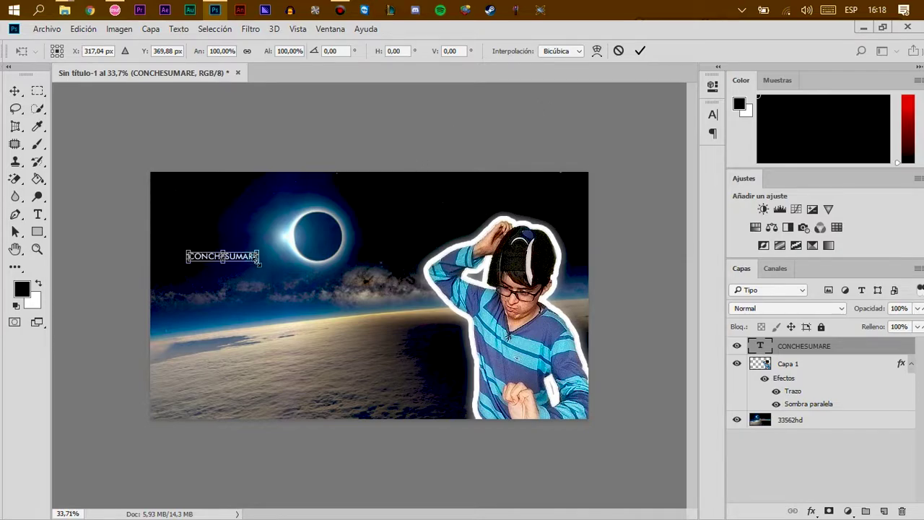
left_click_drag(259, 261, 422, 339)
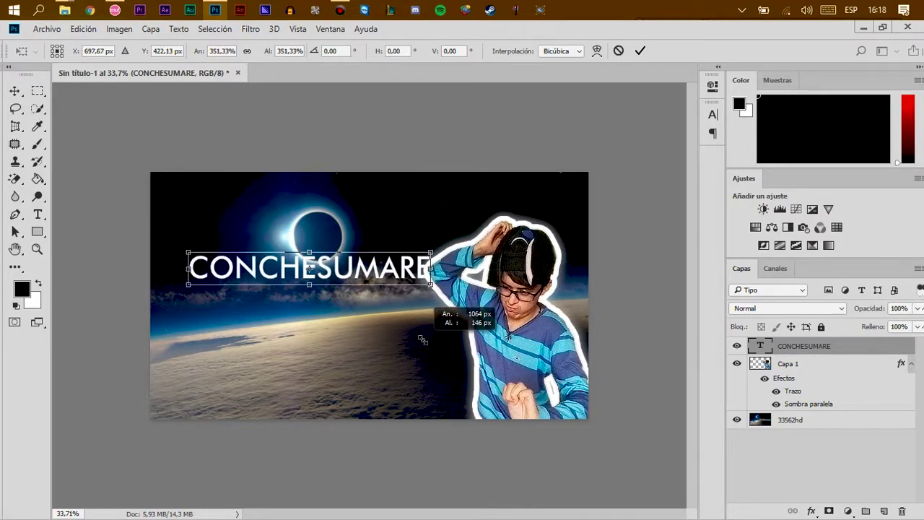
left_click_drag(422, 339, 389, 333)
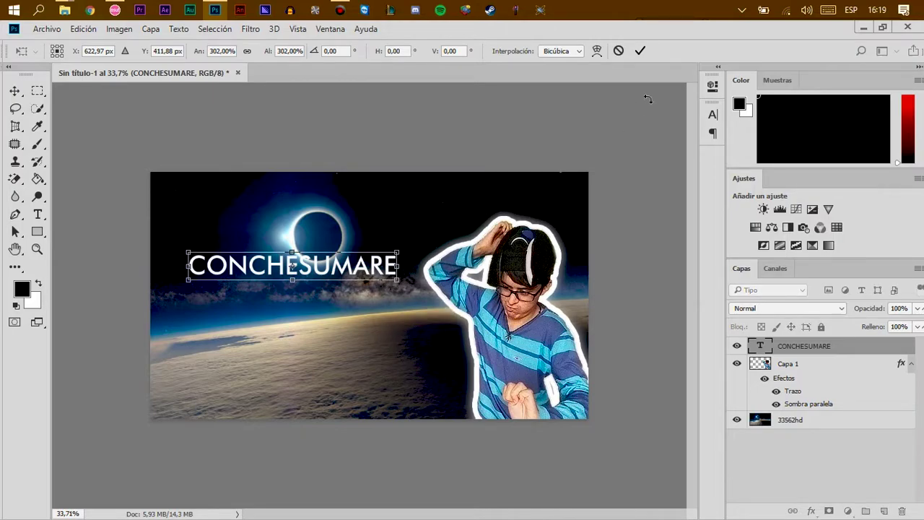
left_click(639, 50)
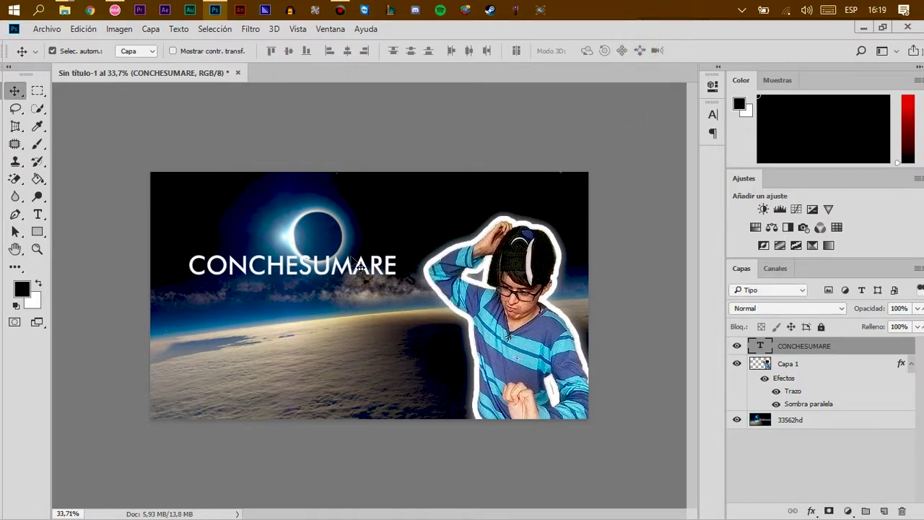
mouse_move(354, 266)
left_mouse_down()
mouse_move(333, 201)
mouse_move(329, 291)
left_mouse_up()
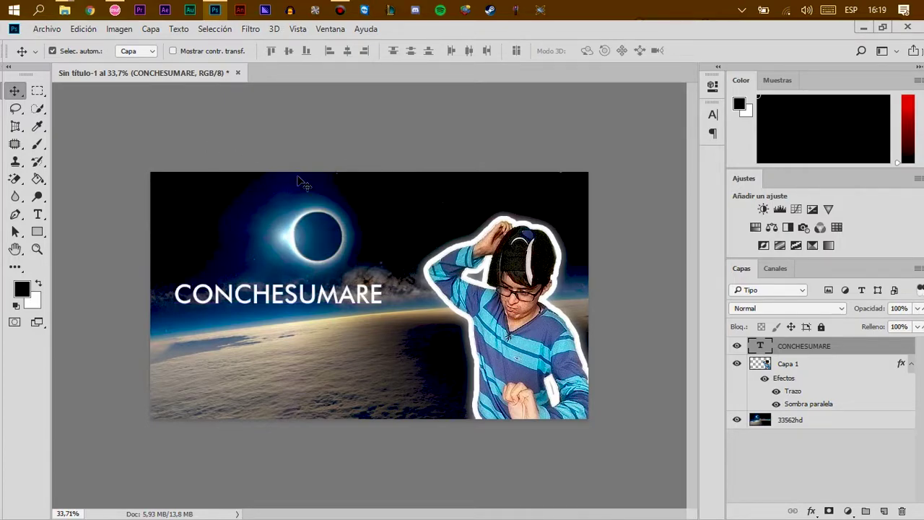
- Change the title font to White Chocolate Mint and nudge the text slightly right
double_click(764, 347)
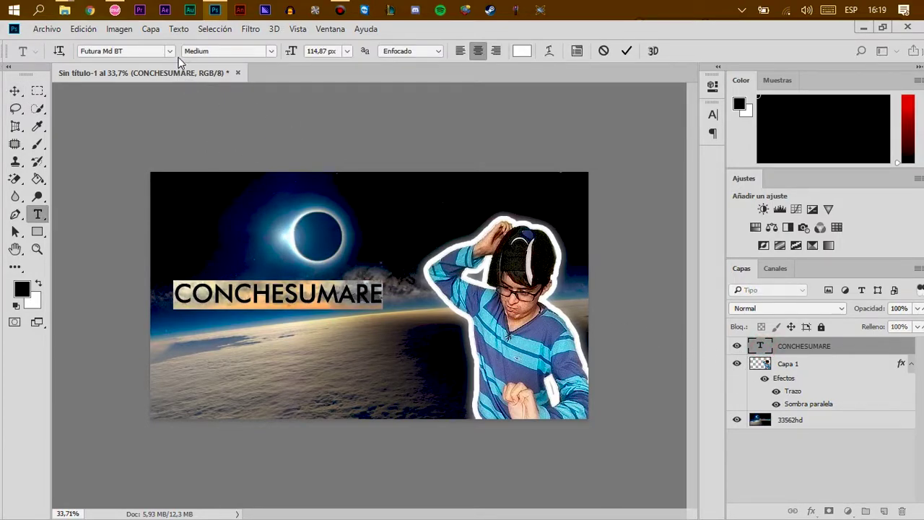
left_click(170, 51)
type("whit")
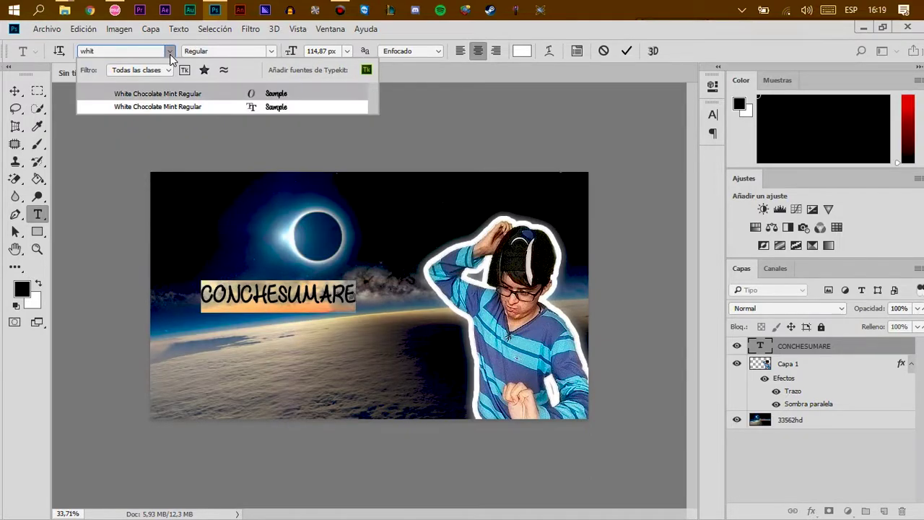
left_click(157, 93)
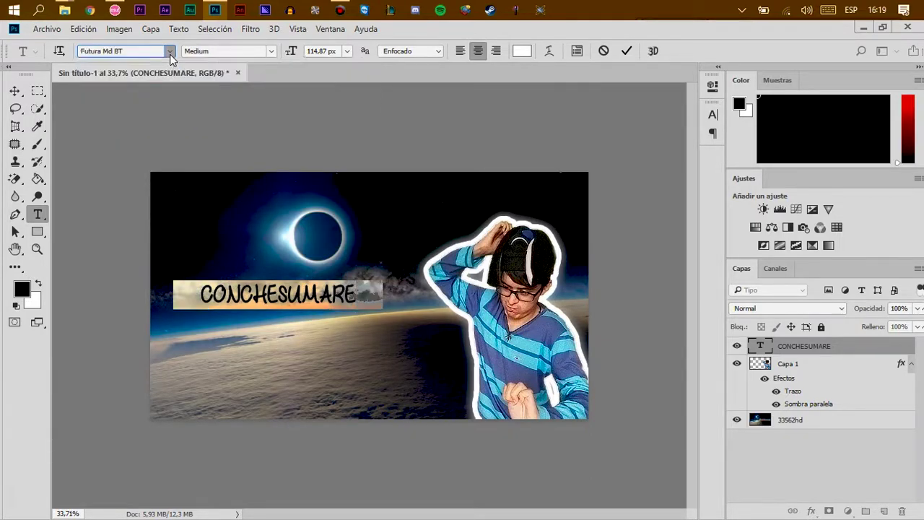
left_click(15, 91)
left_click(268, 134)
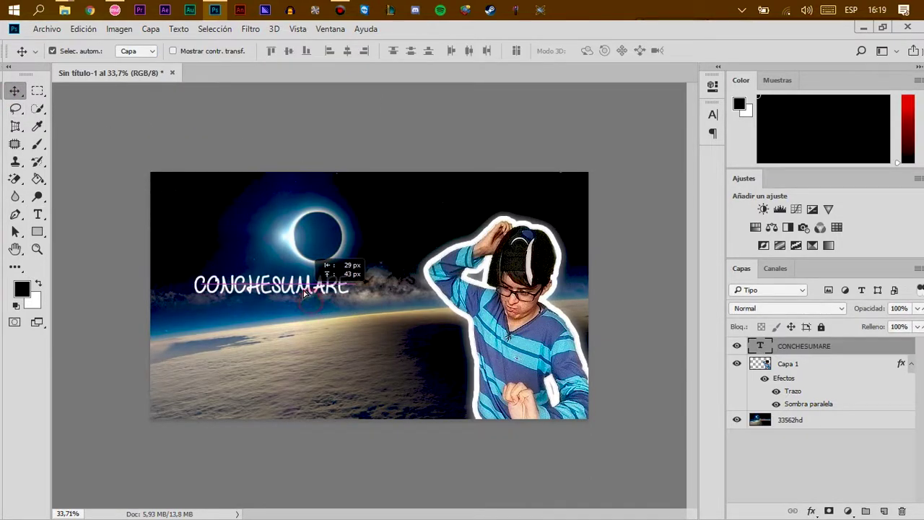
left_click_drag(318, 310, 386, 306)
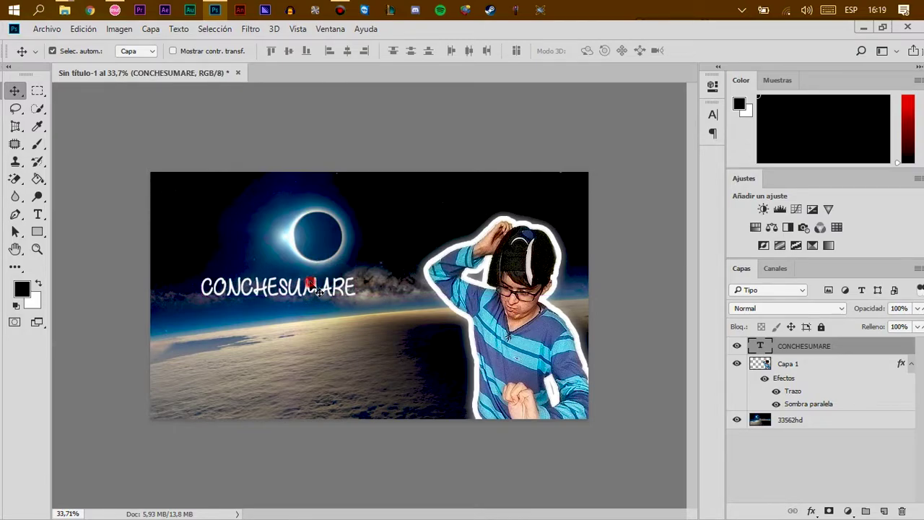
- Open Blending Options for the CONCHESUMARE text layer from its context menu
right_click(784, 346)
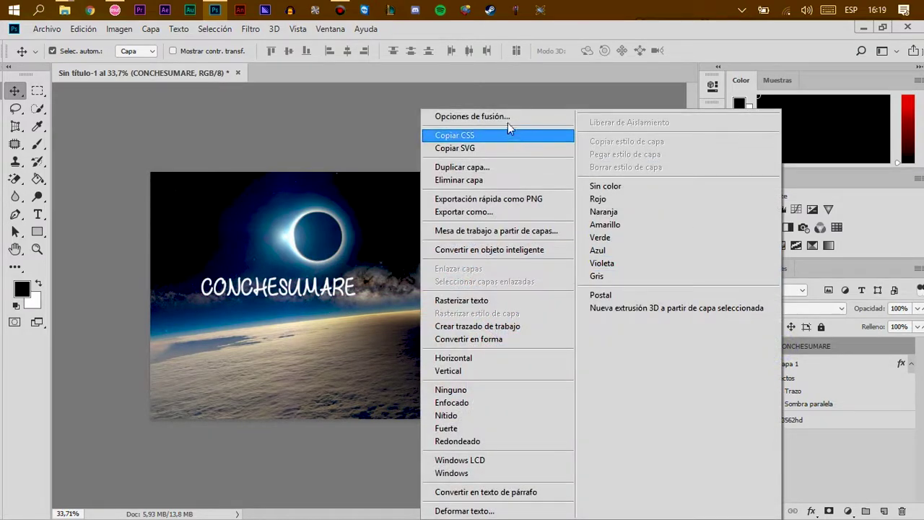
left_click(376, 98)
key("ctrl+t")
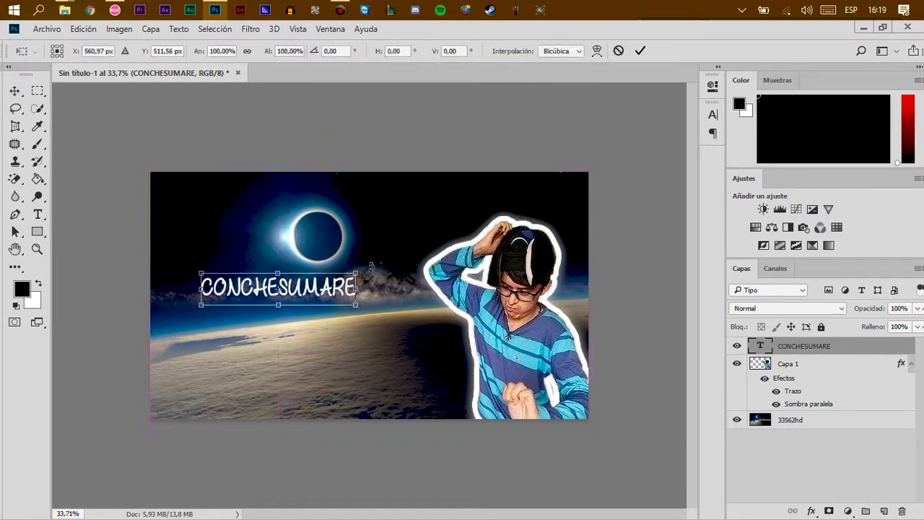
left_click(620, 52)
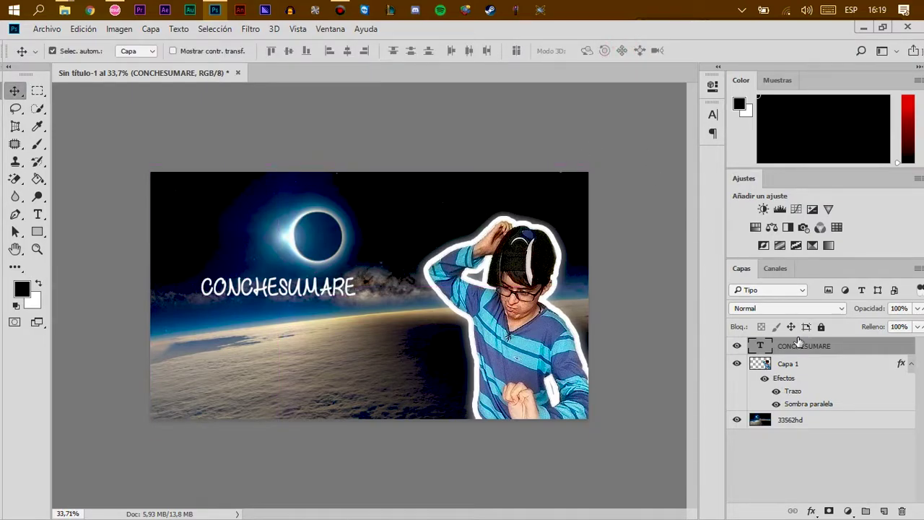
right_click(784, 347)
left_click(515, 116)
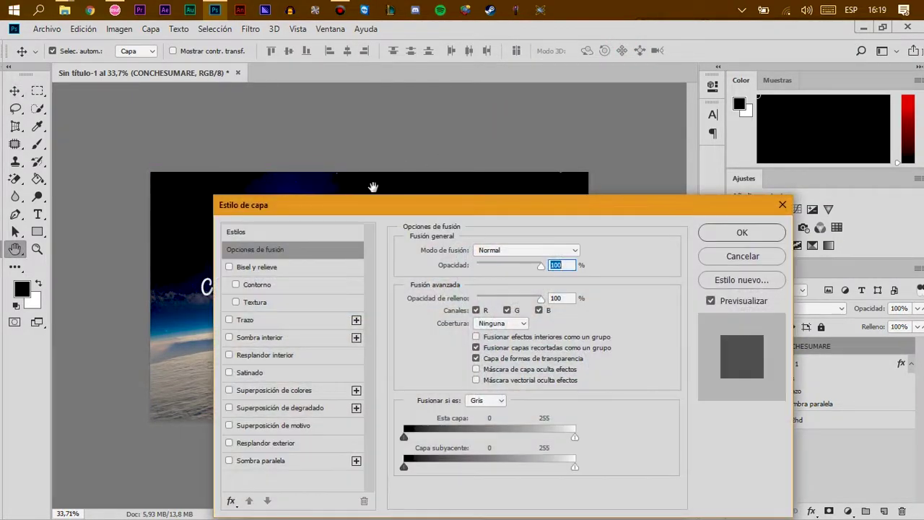
- Give the CONCHESUMARE text a black Color Overlay
mouse_move(338, 206)
left_mouse_down()
mouse_move(436, 184)
mouse_move(546, 100)
left_mouse_up()
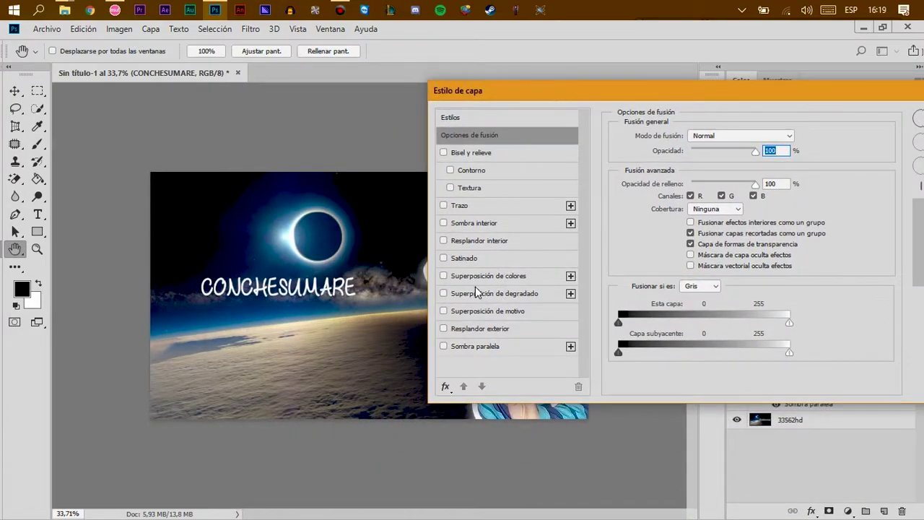
left_click(443, 275)
left_click(533, 276)
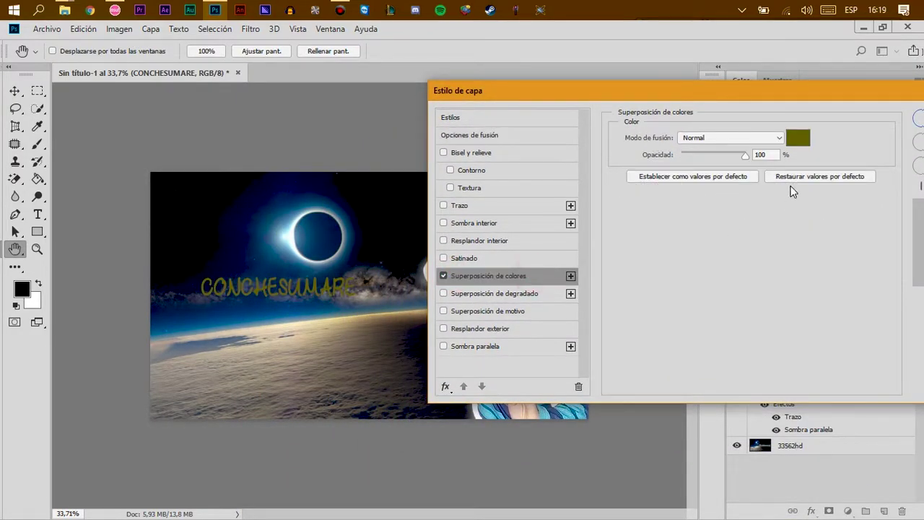
left_click(798, 138)
type("752222")
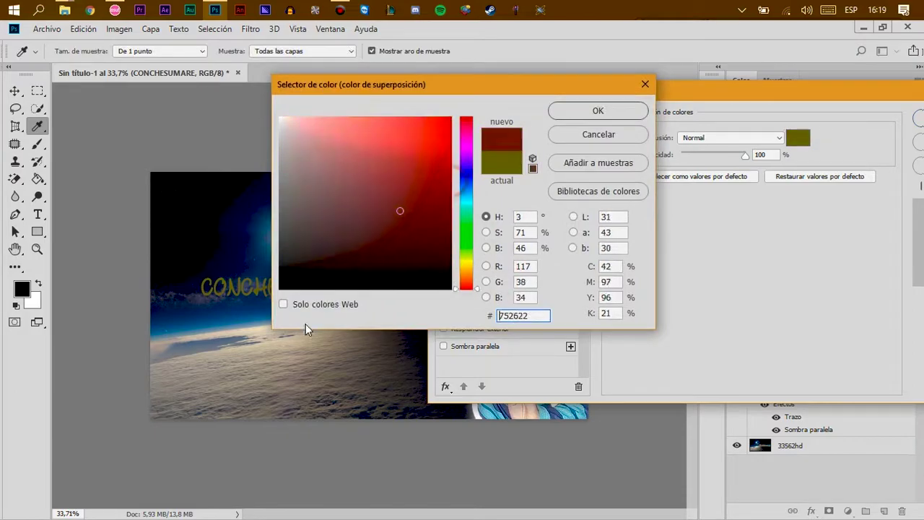
left_click(373, 261)
left_click_drag(373, 260, 452, 289)
left_click(596, 110)
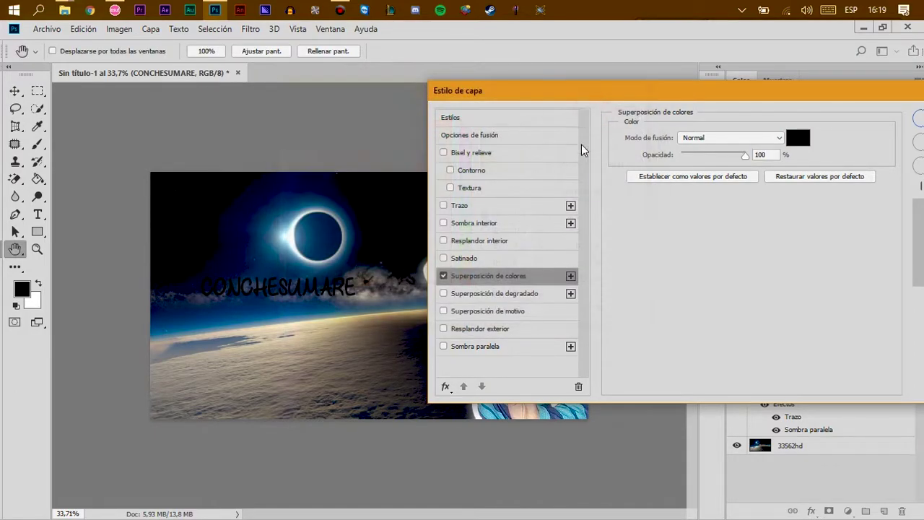
- Add a thicker white stroke around the text letters
left_click(454, 206)
left_click(652, 235)
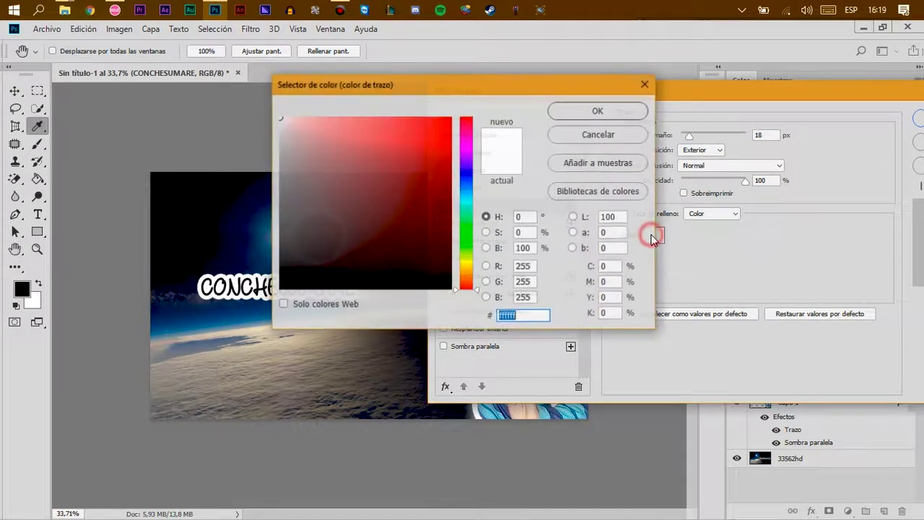
left_click(643, 86)
left_click_drag(688, 137, 687, 139)
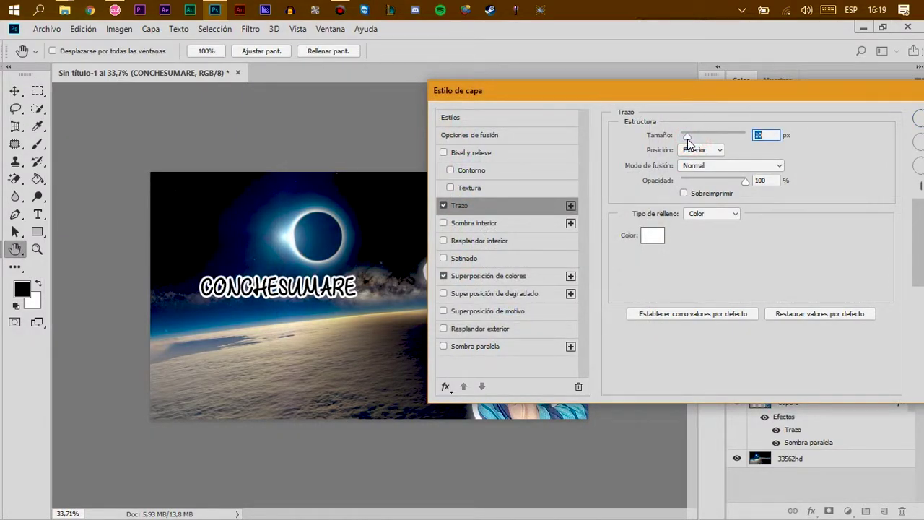
- Enable a white drop-shadow glow on the text and confirm the layer style
left_click(470, 350)
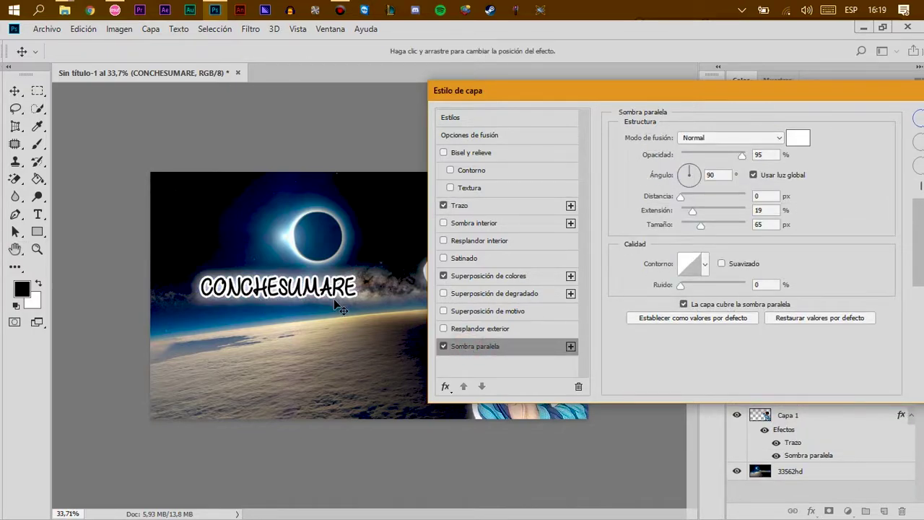
left_click(470, 351)
mouse_move(536, 98)
left_mouse_down()
mouse_move(770, 107)
mouse_move(593, 135)
left_mouse_up()
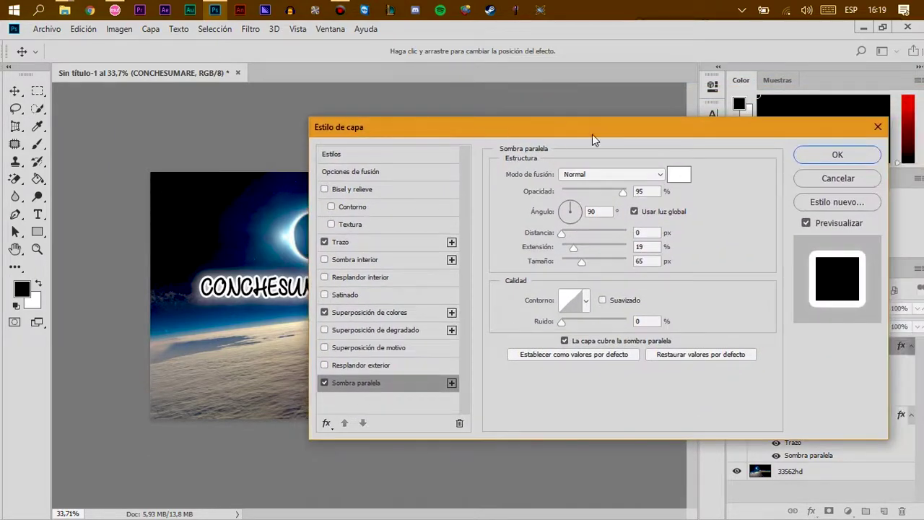
left_click(809, 157)
- Scale the title to 143%, tilt it about 25°, then also select Capa 1 and the background
key("ctrl+t")
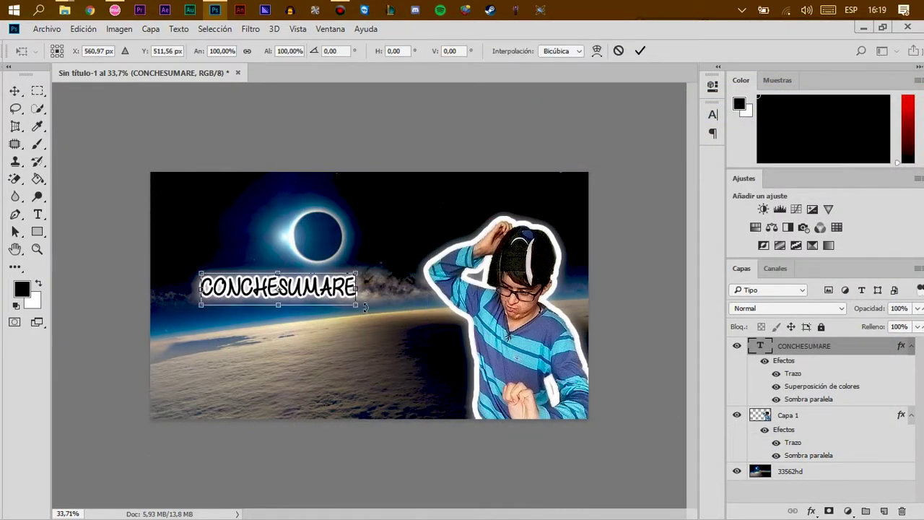
left_click_drag(355, 306, 421, 318)
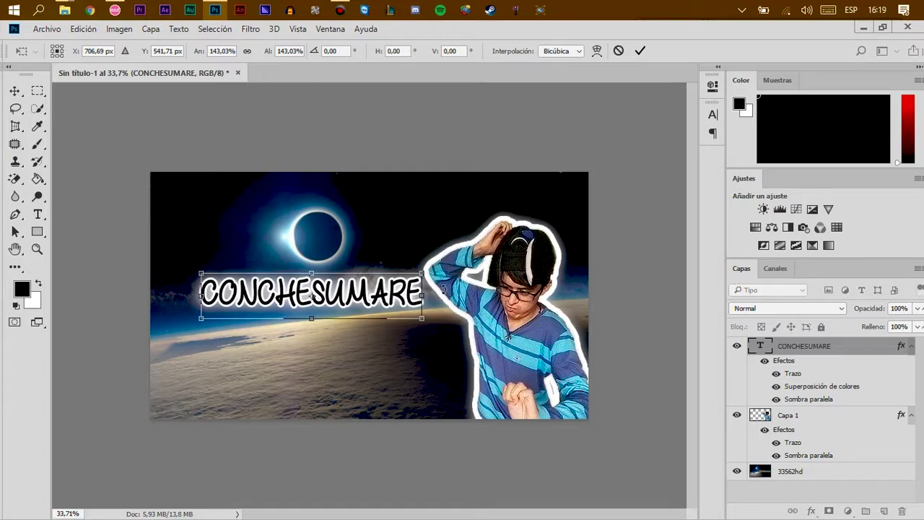
mouse_move(433, 282)
left_mouse_down()
mouse_move(419, 238)
mouse_move(366, 250)
mouse_move(335, 274)
left_mouse_up()
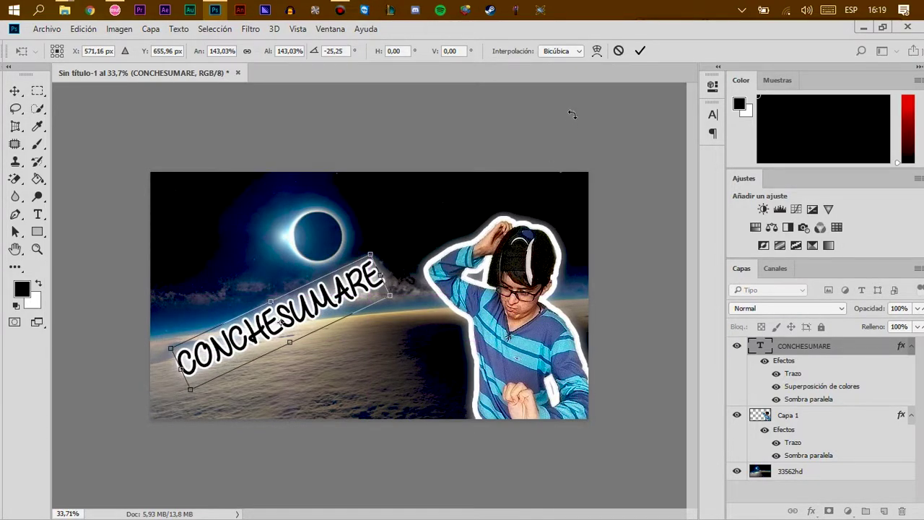
left_click(640, 50)
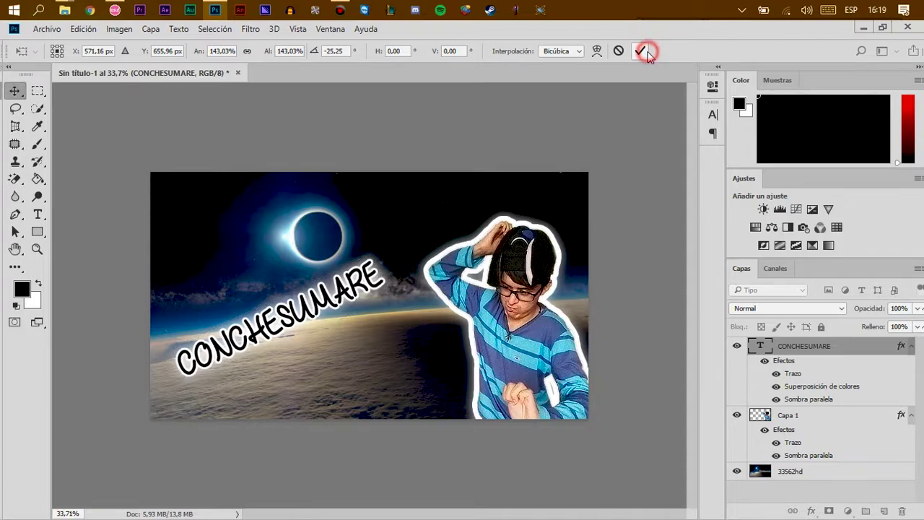
left_click(793, 418, "shift")
left_click(794, 473, "shift")
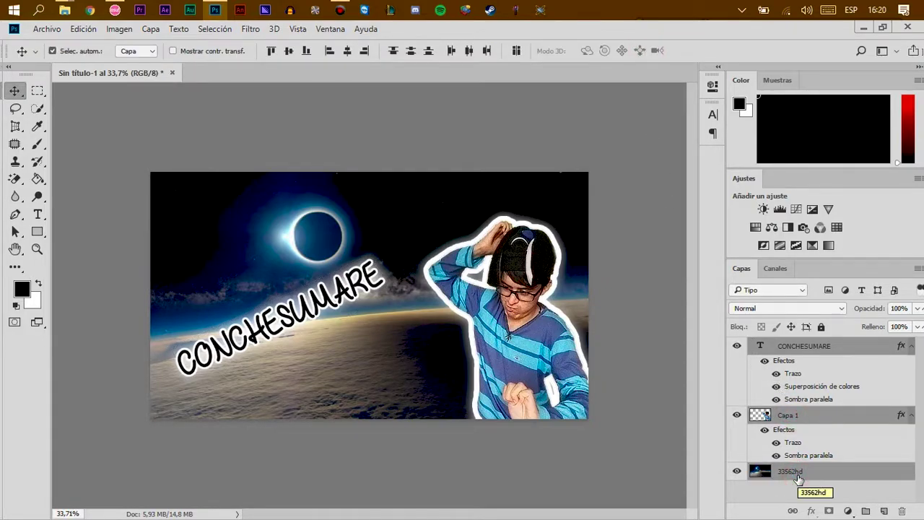
- Merge the selected layers into Capa 1, then preview Lens Correction's custom settings and cancel
right_click(798, 479)
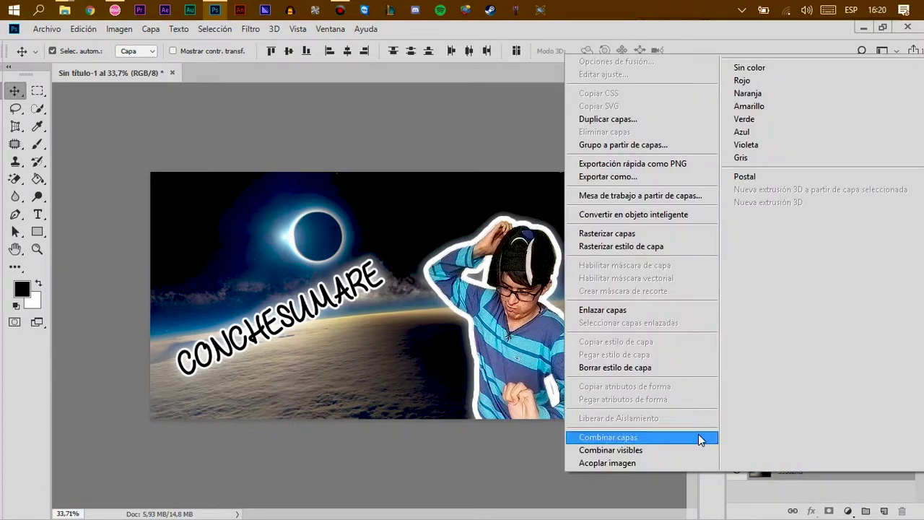
left_click(633, 437)
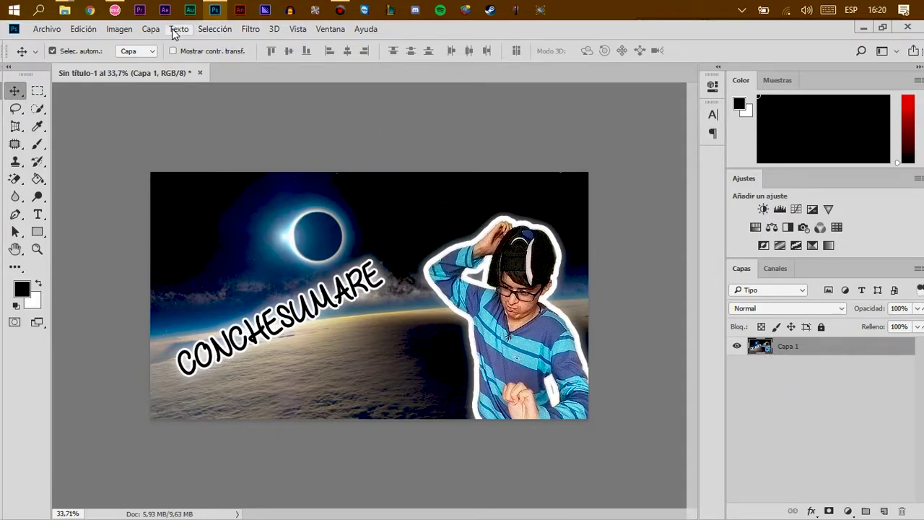
left_click(253, 29)
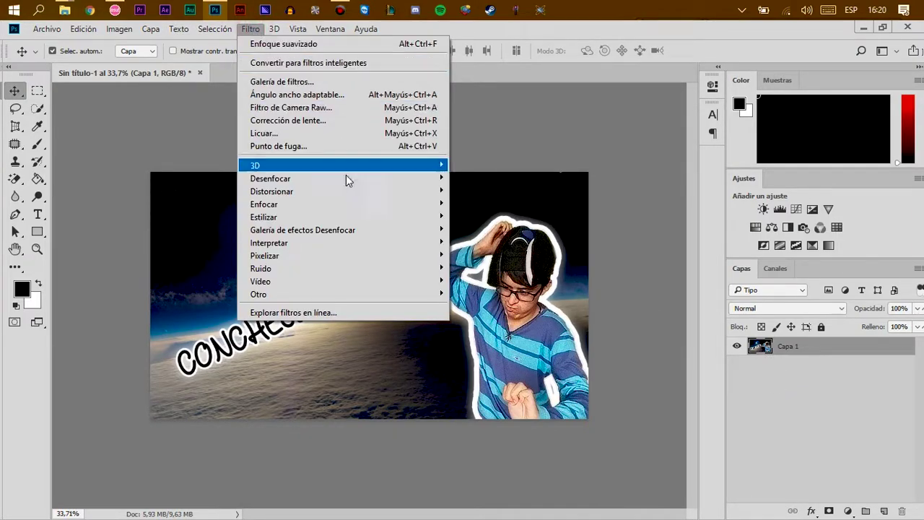
left_click(289, 120)
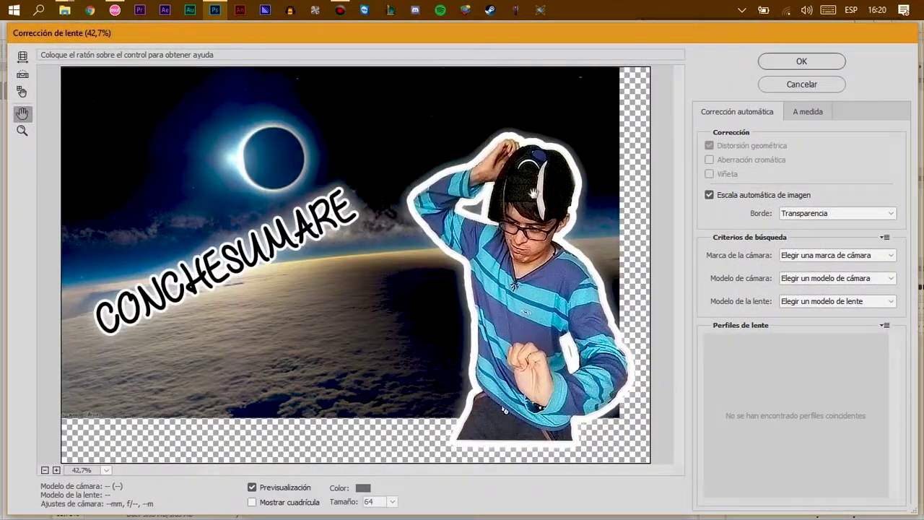
left_click(809, 116)
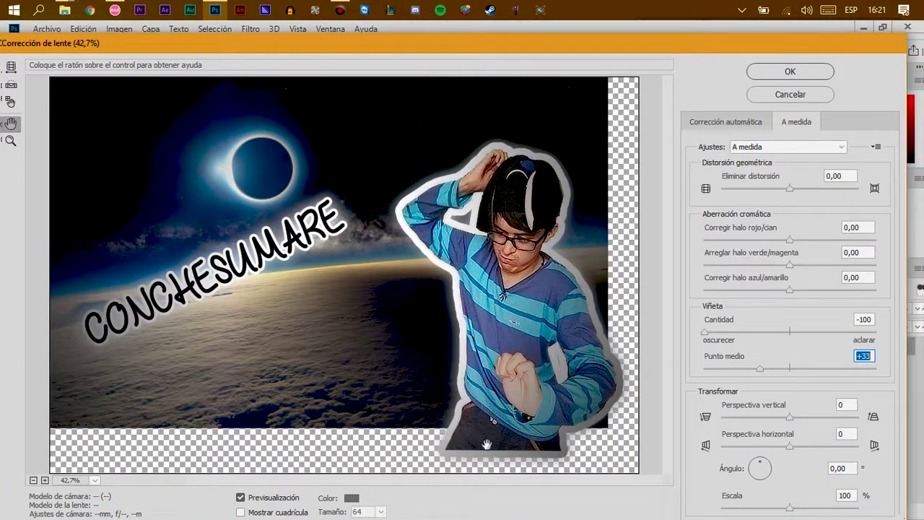
left_click(796, 100)
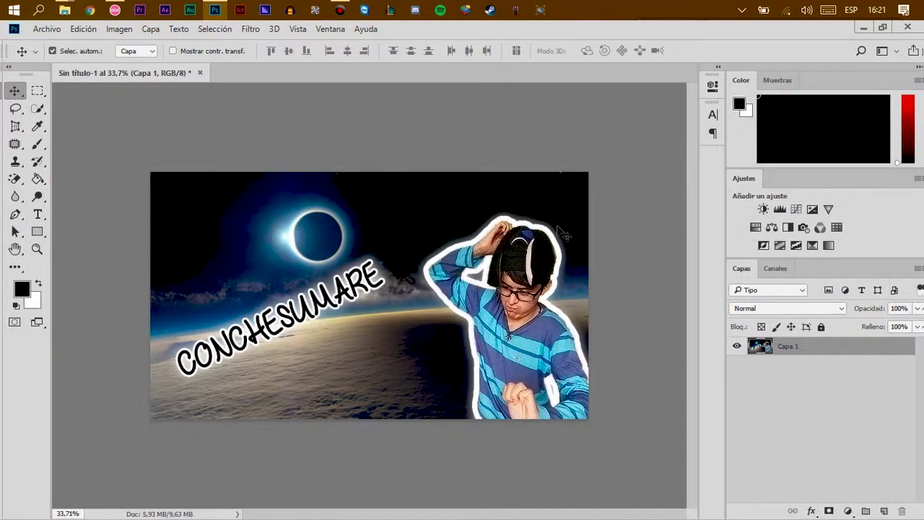
- Select the whole canvas and copy it onto a new layer, Capa 2
left_click(38, 90)
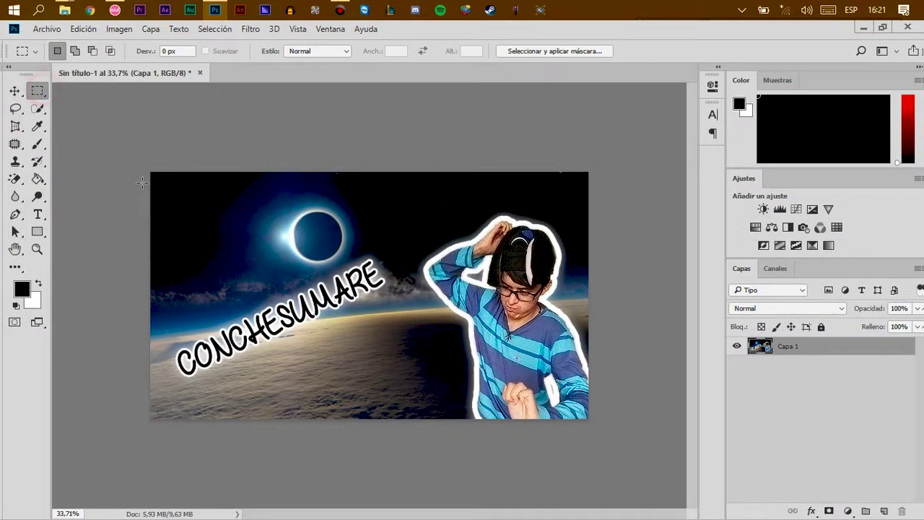
left_click_drag(153, 178, 715, 420)
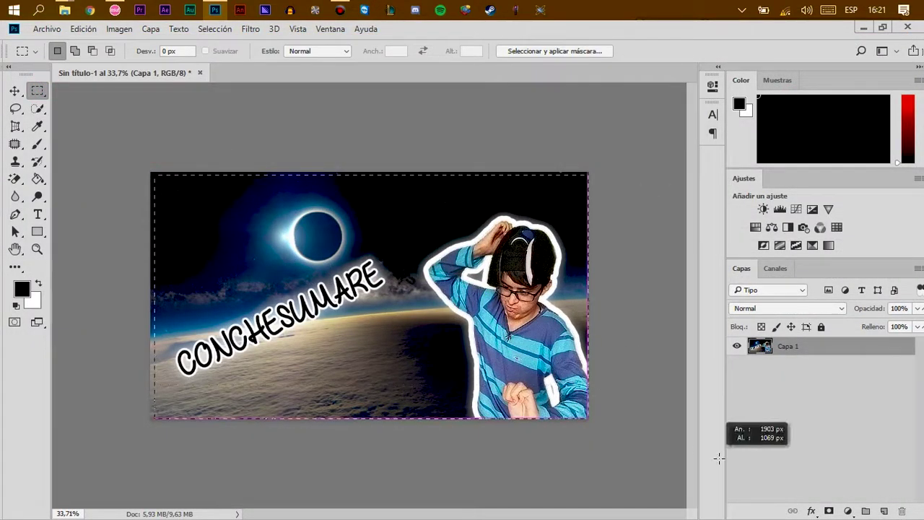
left_click(143, 150)
left_click_drag(143, 150, 600, 426)
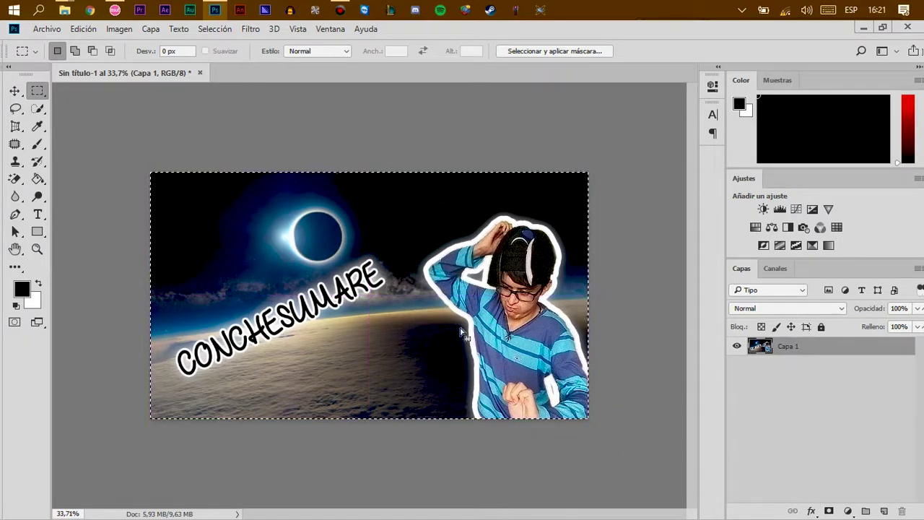
key("ctrl+j")
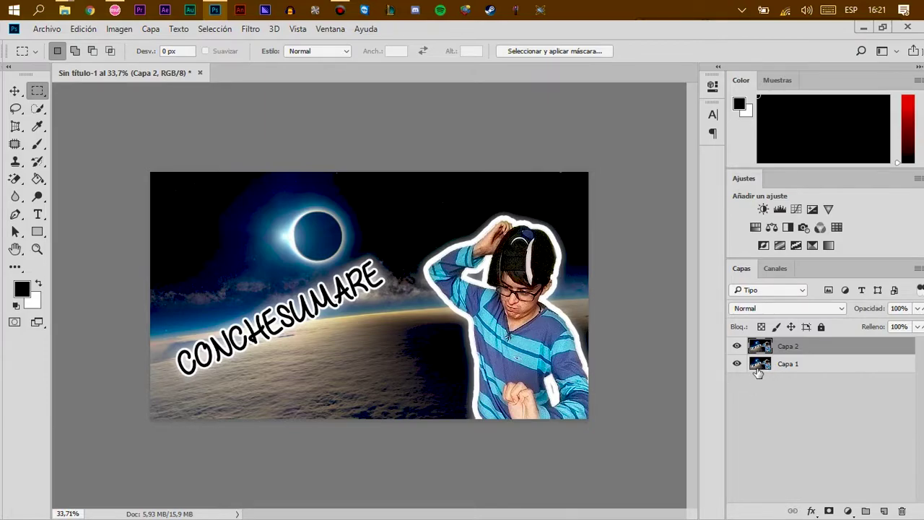
- Delete the original Capa 1 layer, leaving Capa 2 as the only layer
left_click(784, 370)
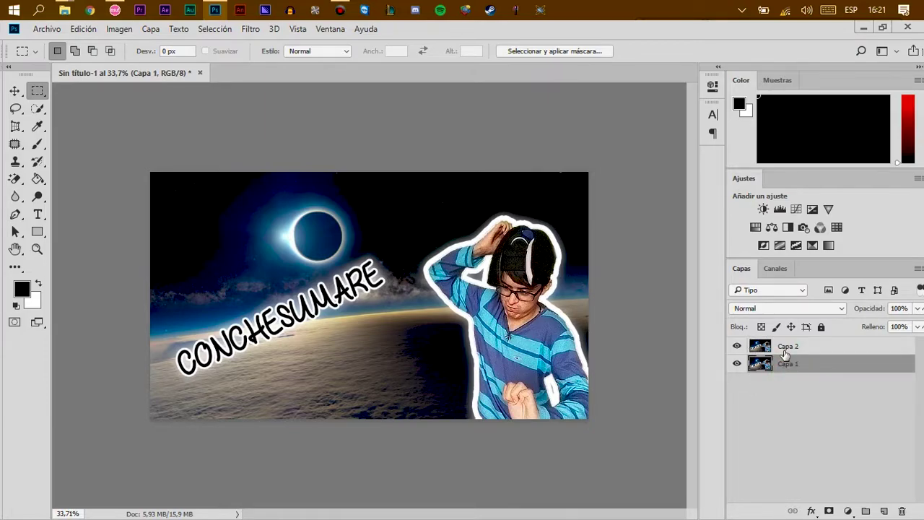
key("Delete")
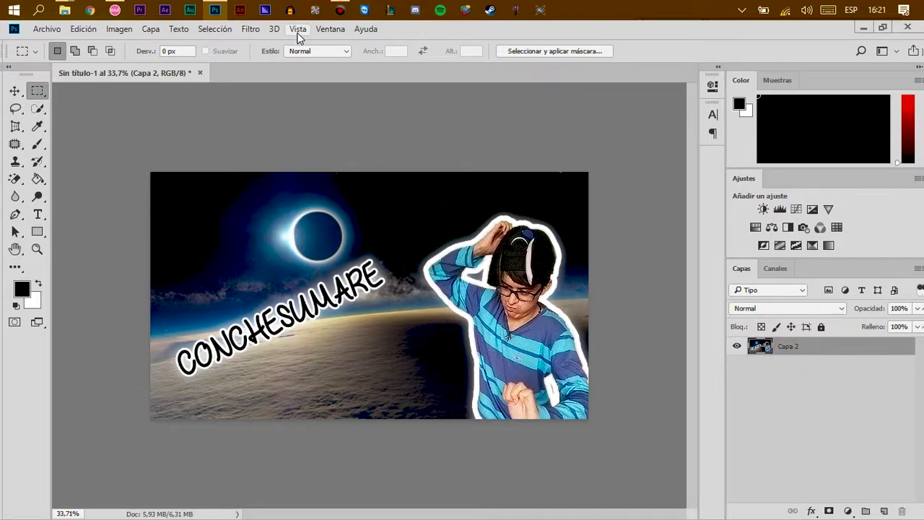
left_click(250, 30)
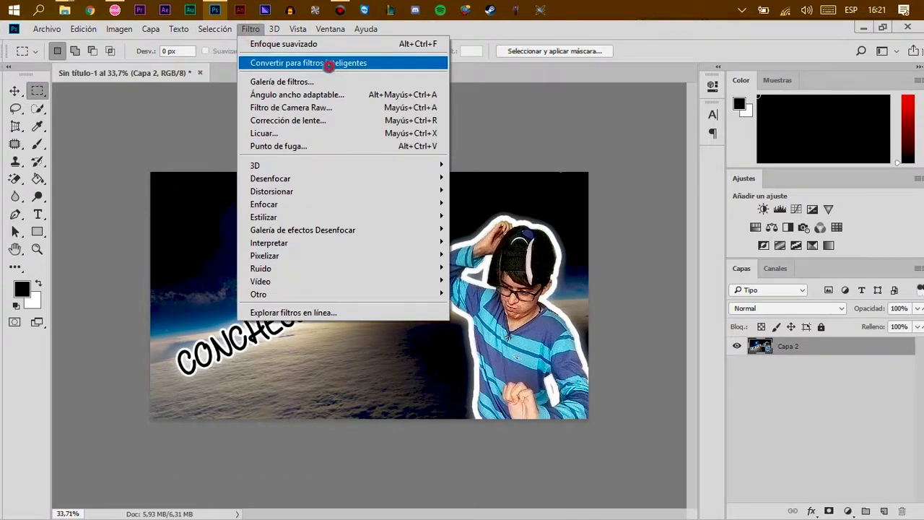
- Convert Capa 2 for smart filters and apply a Lens Correction vignette: amount -100, midpoint +20
left_click(330, 63)
left_click(410, 222)
left_click(250, 29)
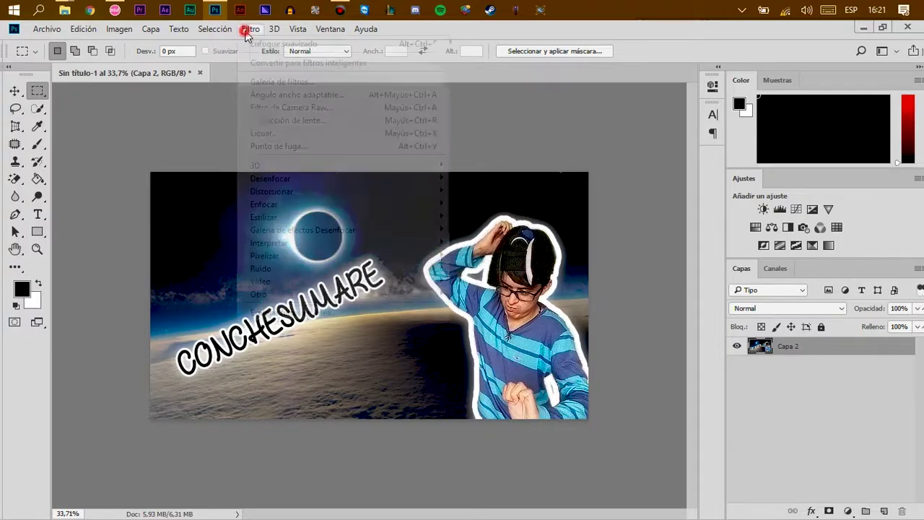
left_click(325, 120)
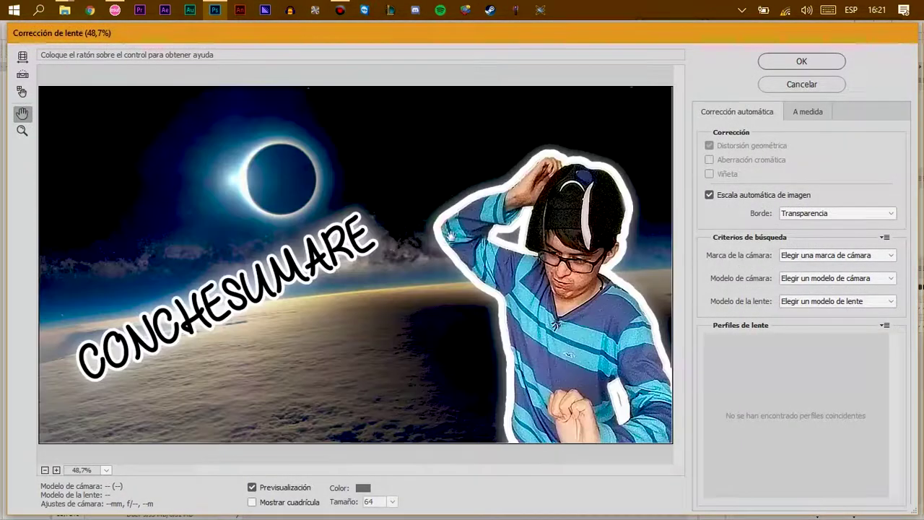
left_click(803, 113)
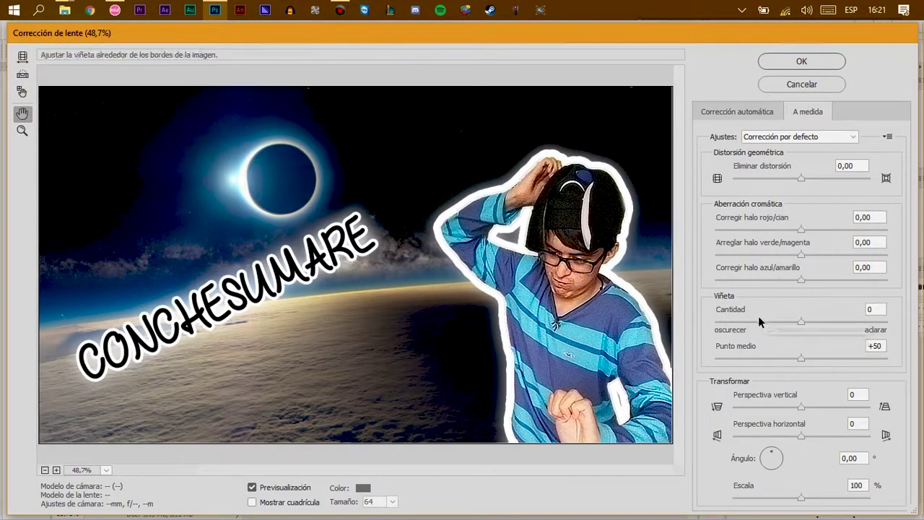
left_click_drag(759, 320, 715, 326)
mouse_move(801, 358)
left_mouse_down()
mouse_move(818, 358)
mouse_move(775, 359)
left_mouse_up()
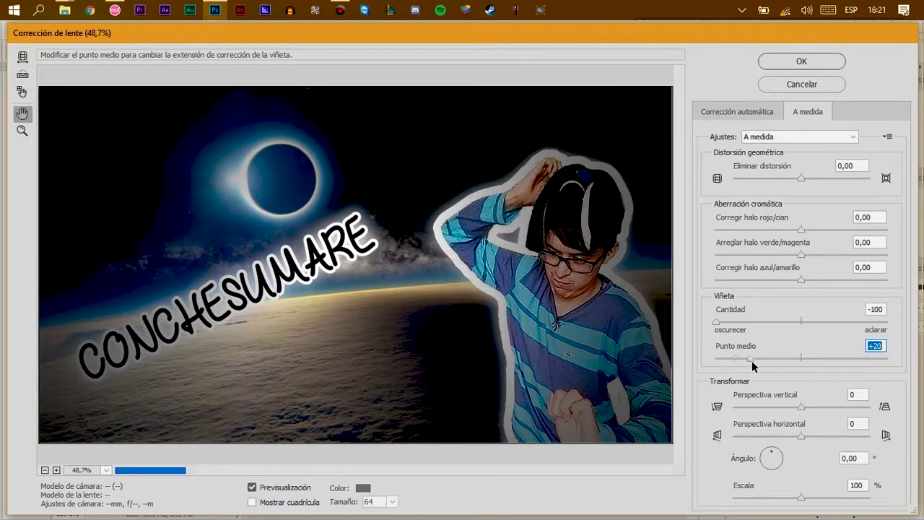
left_click(802, 64)
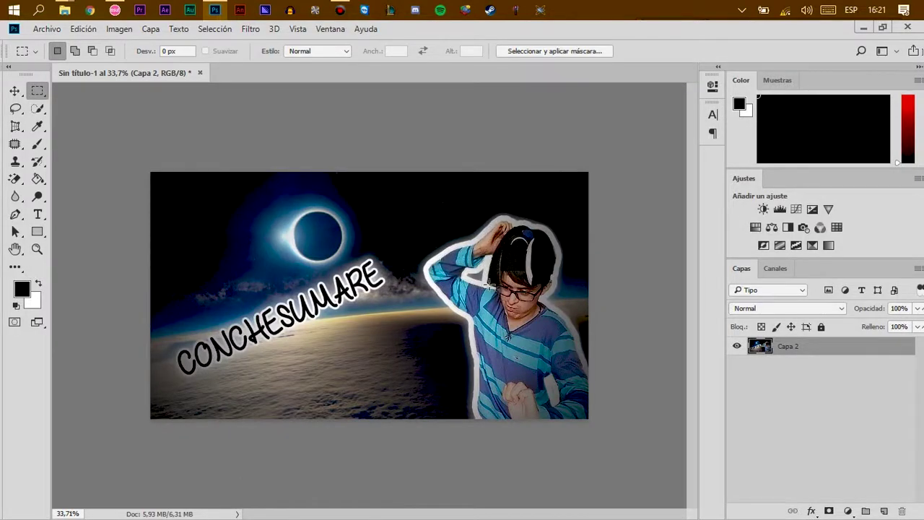
scroll(405, 332, "down", 2)
scroll(408, 328, "up", 1)
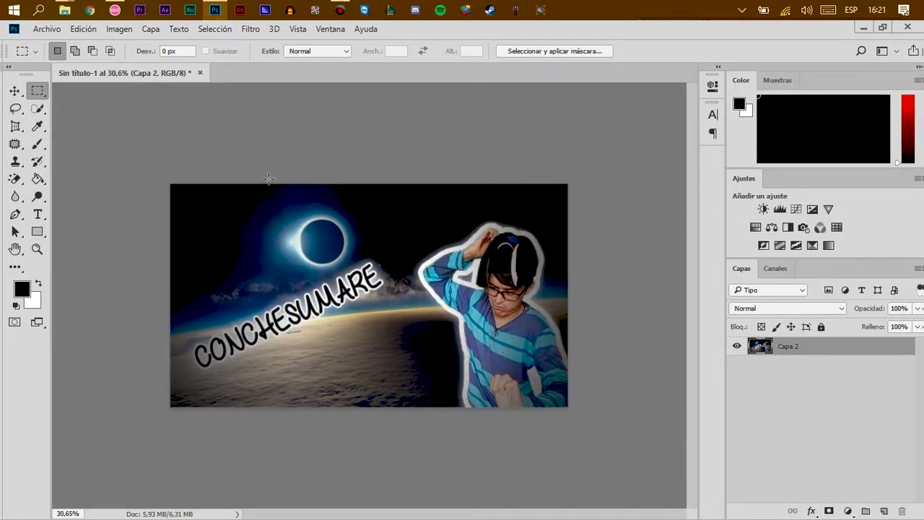
- Export the thumbnail as xddt.png into the Escritorio (desktop) folder
left_click(47, 29)
mouse_move(57, 211)
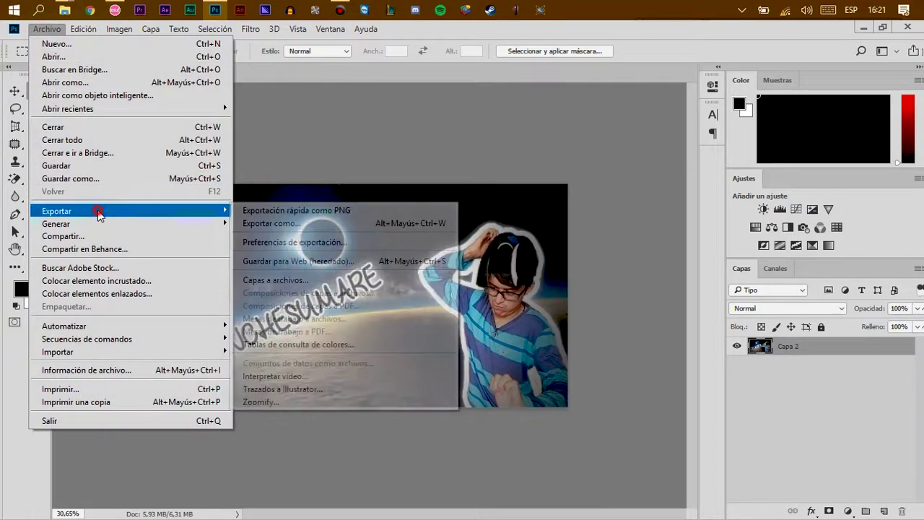
left_click(300, 224)
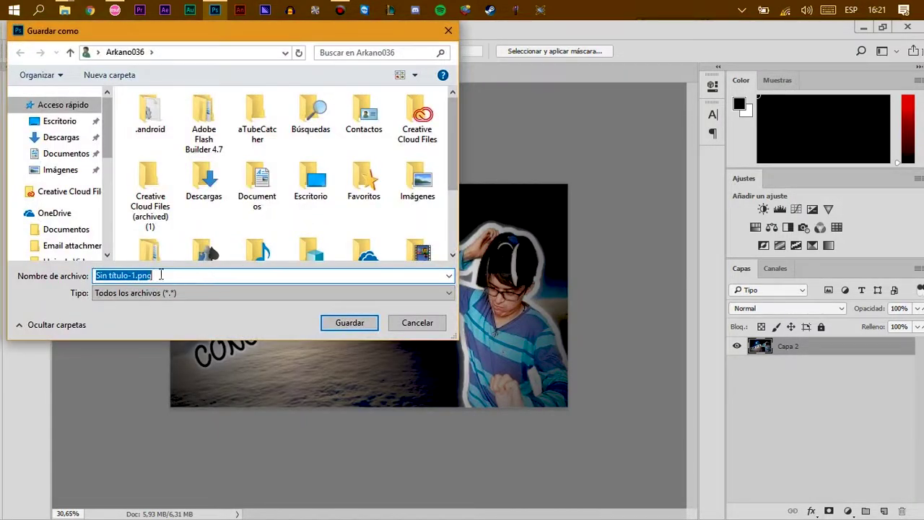
left_click(59, 121)
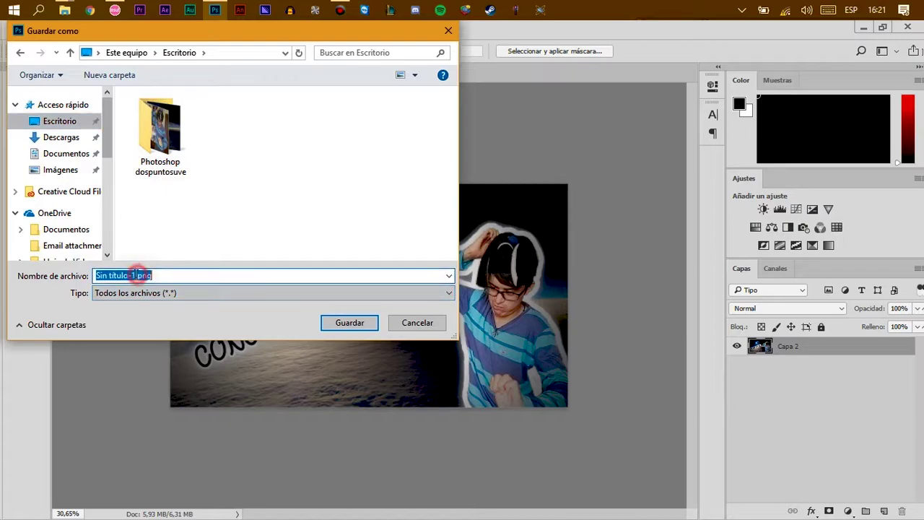
left_click_drag(135, 275, 17, 266)
type("xddthumb")
key("Return")
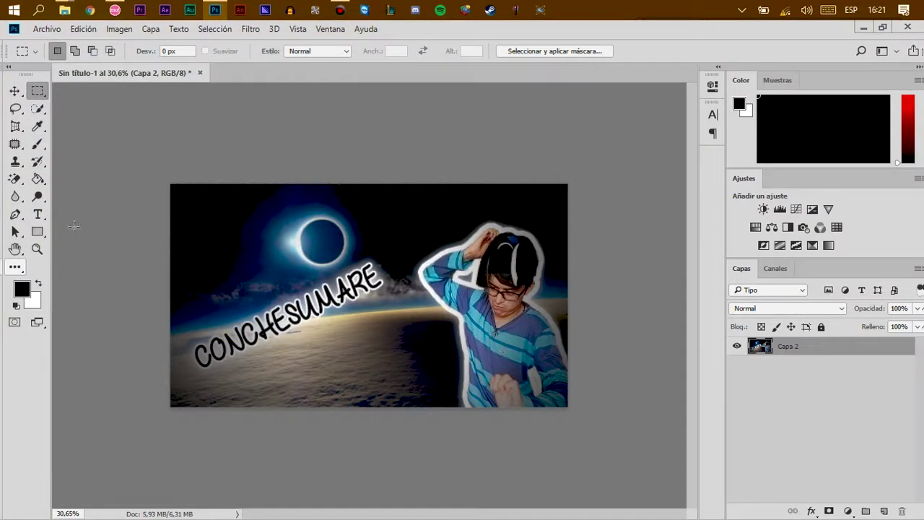